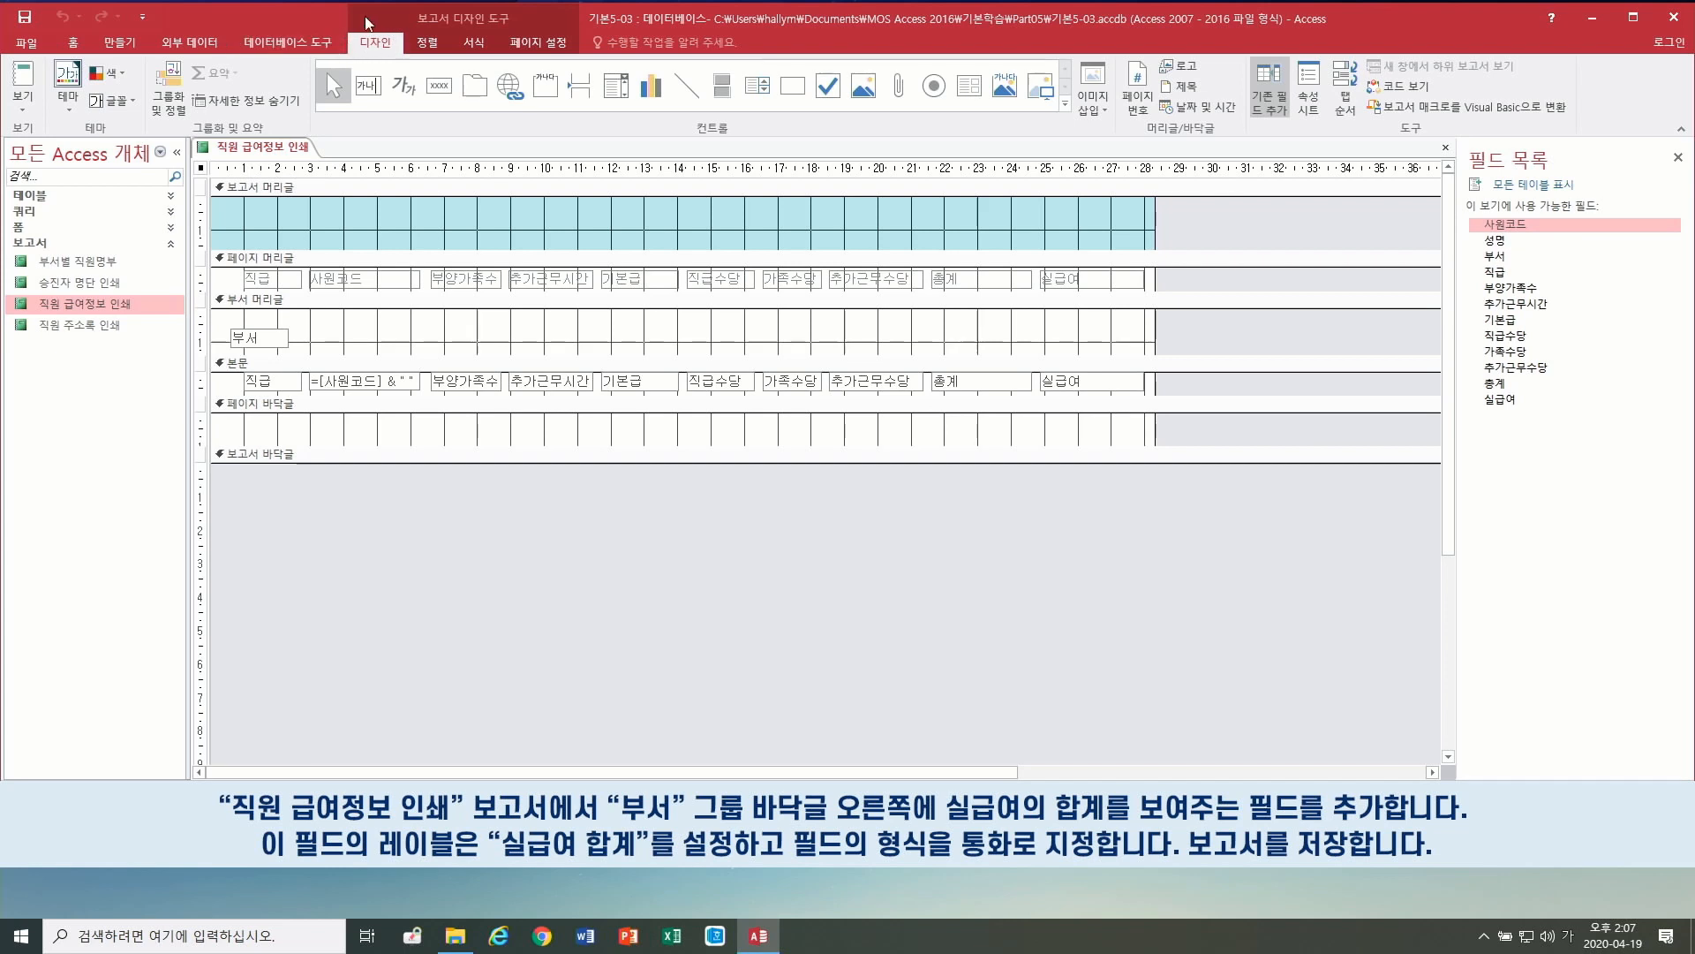
Step: Display the footer section for the 부서 group in the report's grouping settings and close the grouping pane
{"action": "left_click", "coordinate": [173, 108]}
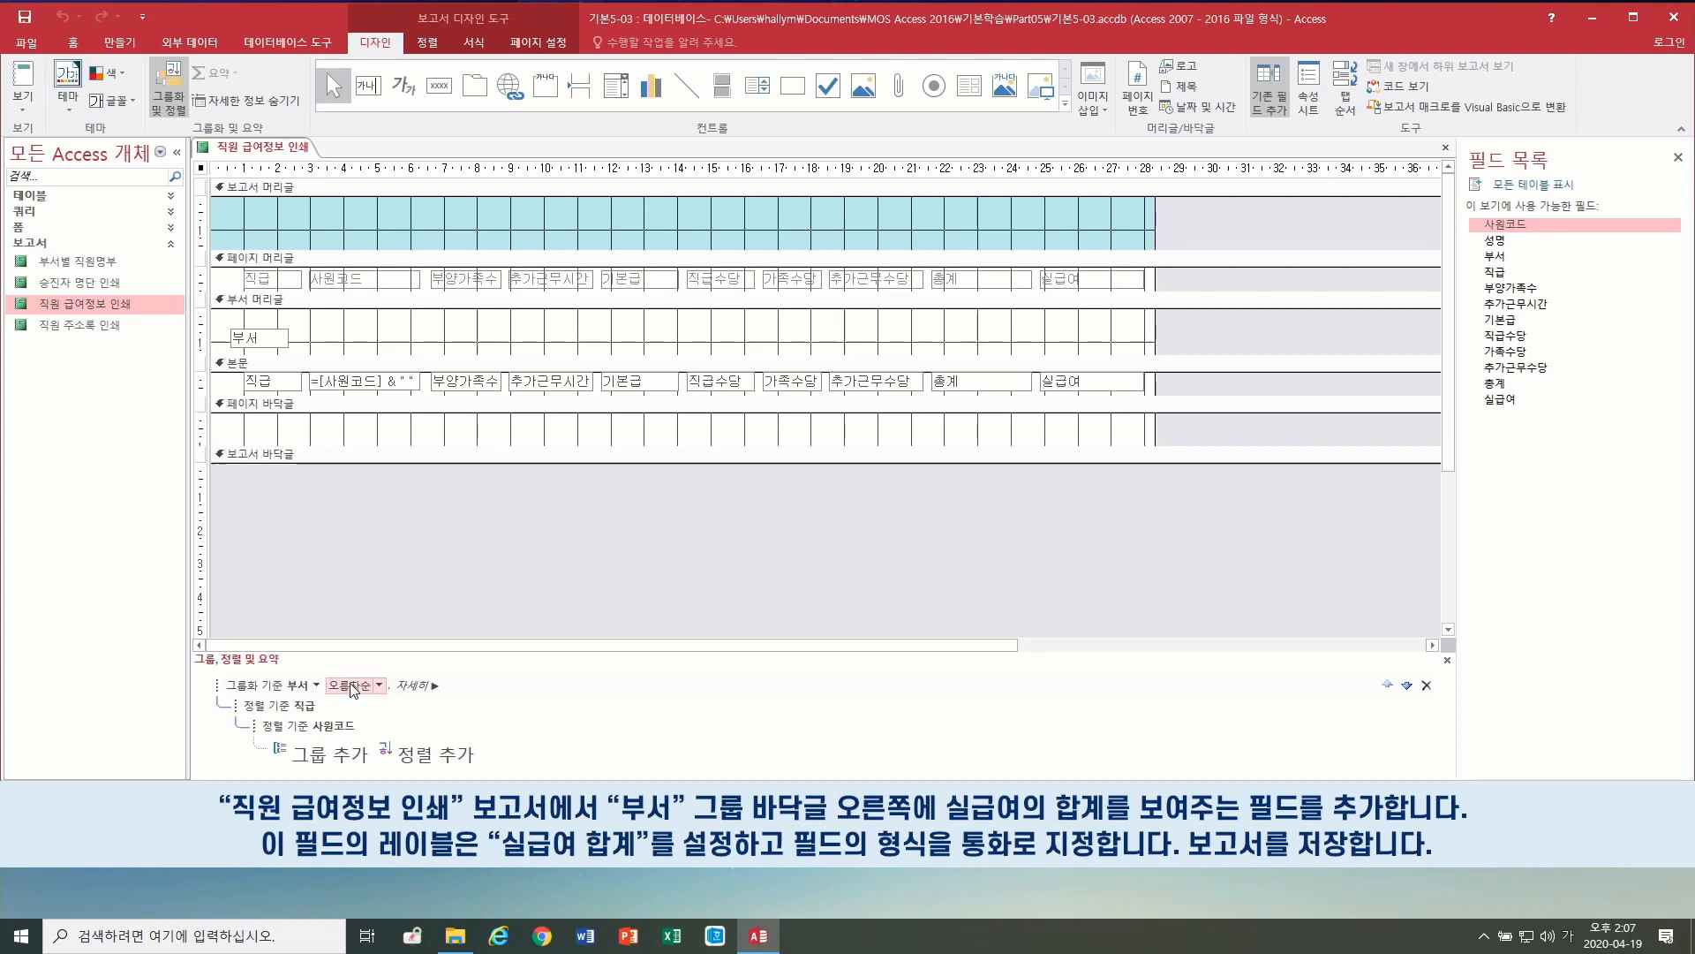
{"action": "left_click", "coordinate": [426, 688]}
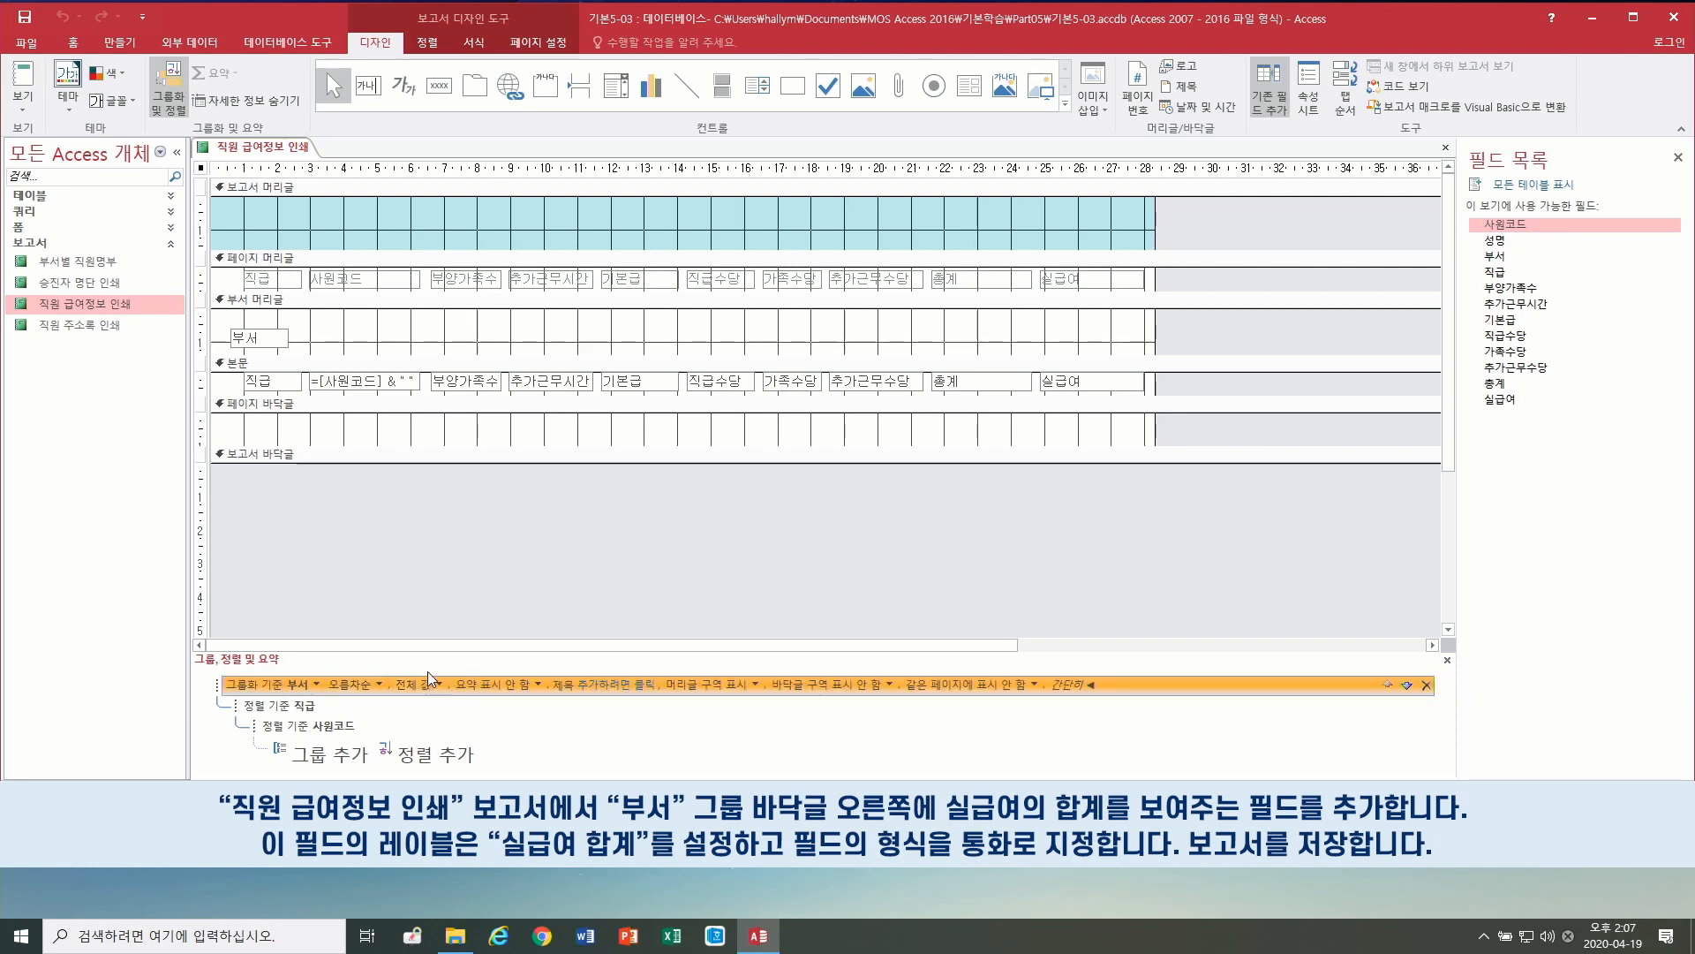
{"action": "left_click", "coordinate": [889, 684]}
{"action": "left_click", "coordinate": [828, 703]}
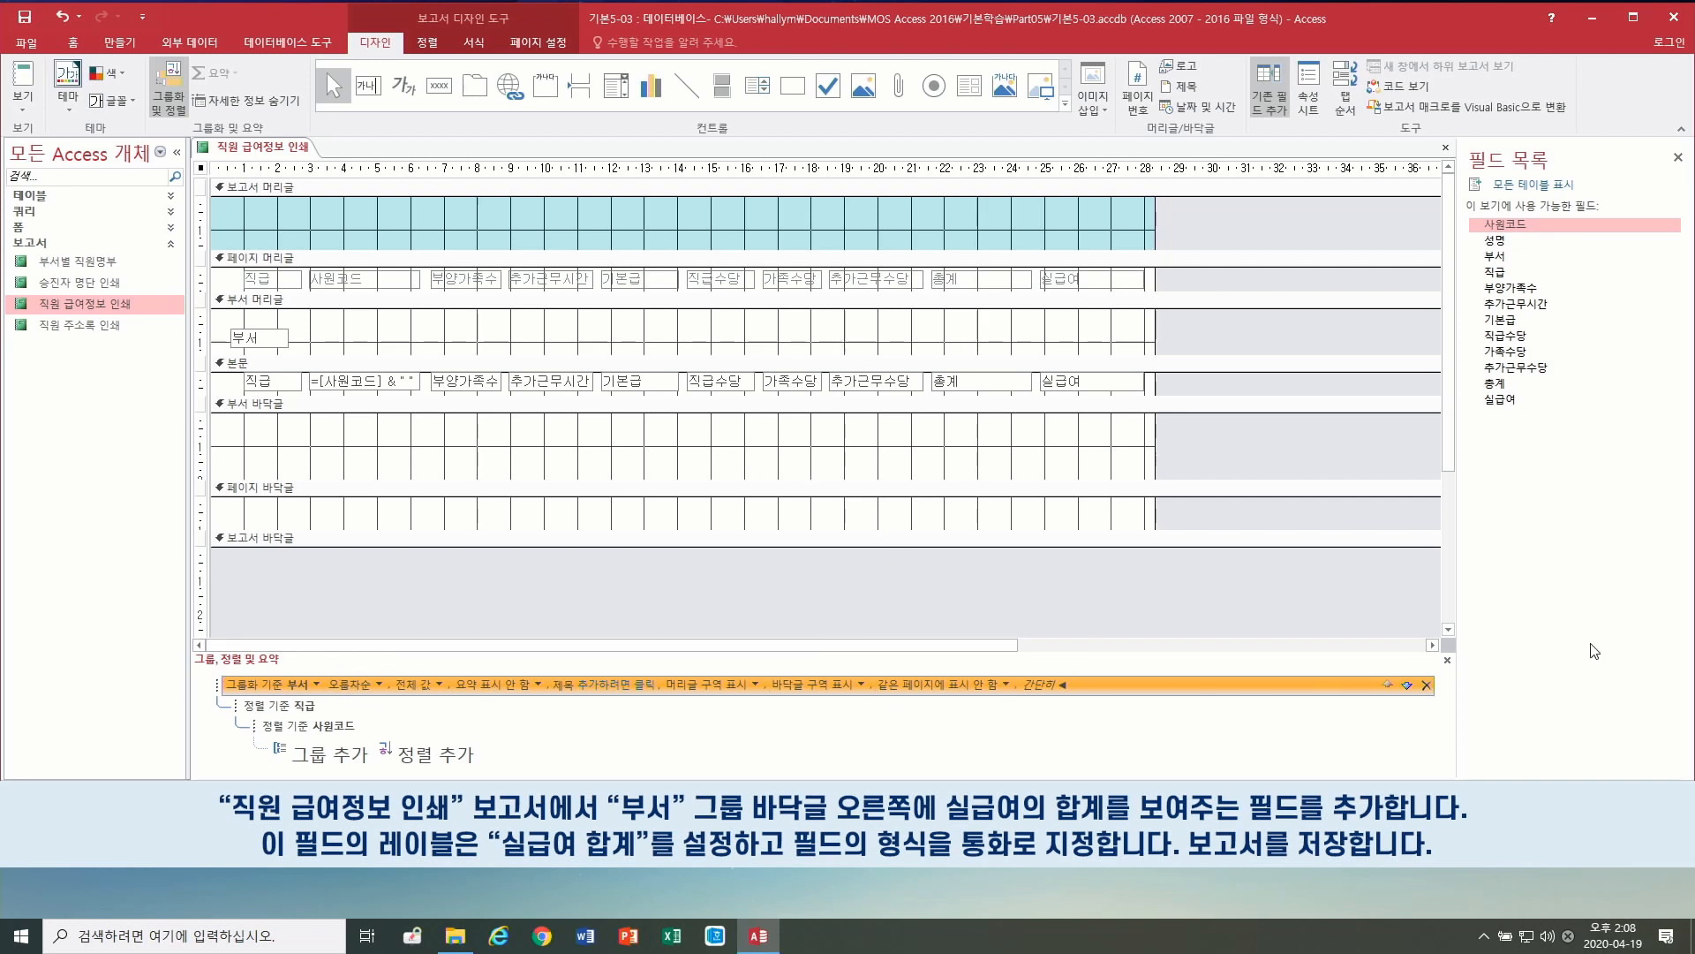
{"action": "left_click", "coordinate": [1448, 660]}
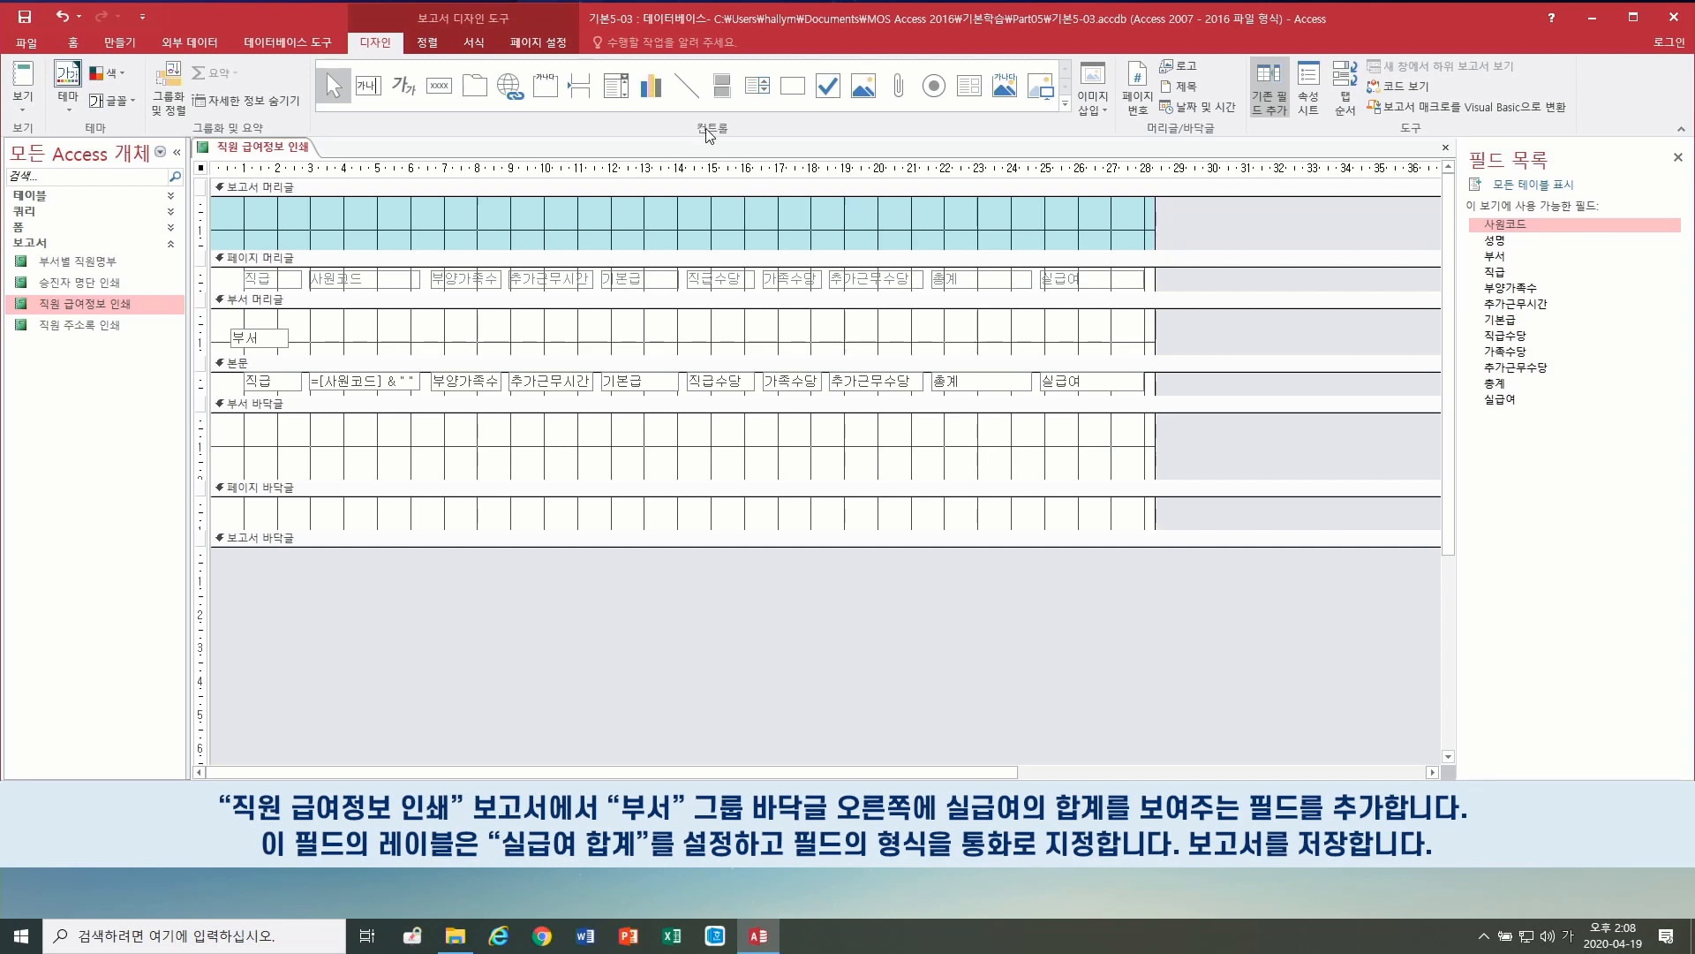
Step: Add a text box about 3.1 cm wide at the right end of the 부서 group footer with the formula =Sum([실급여])
{"action": "left_click", "coordinate": [371, 84]}
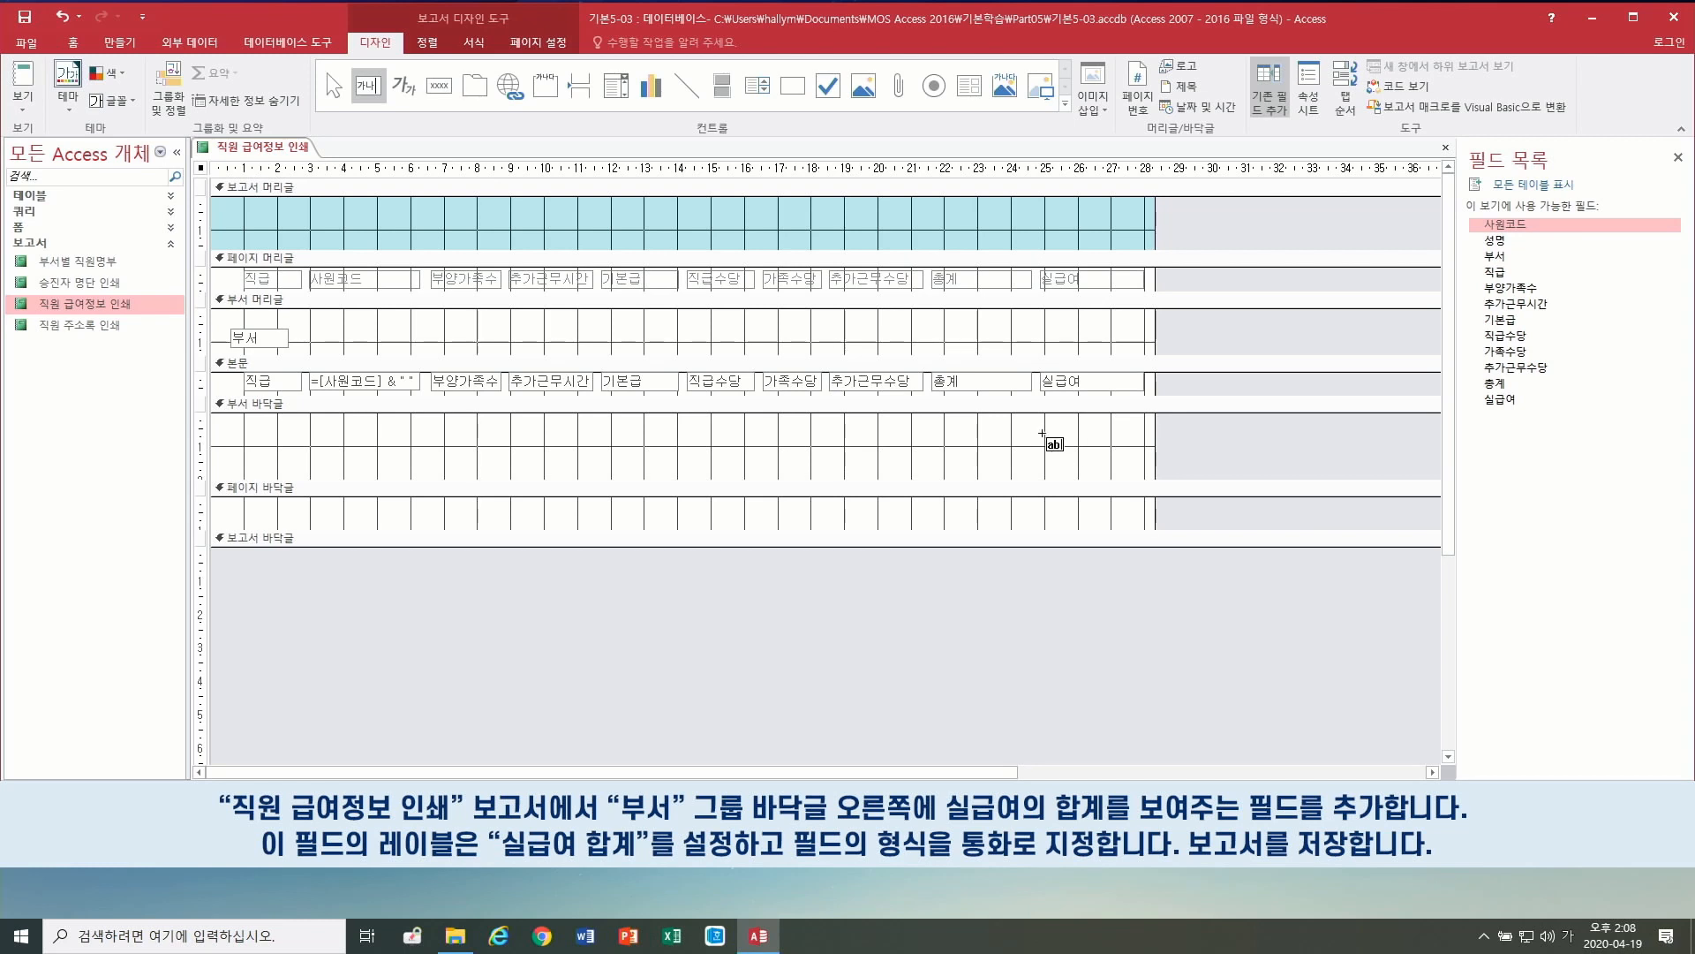
{"action": "left_click_drag", "start_coordinate": [1042, 433], "coordinate": [1146, 453]}
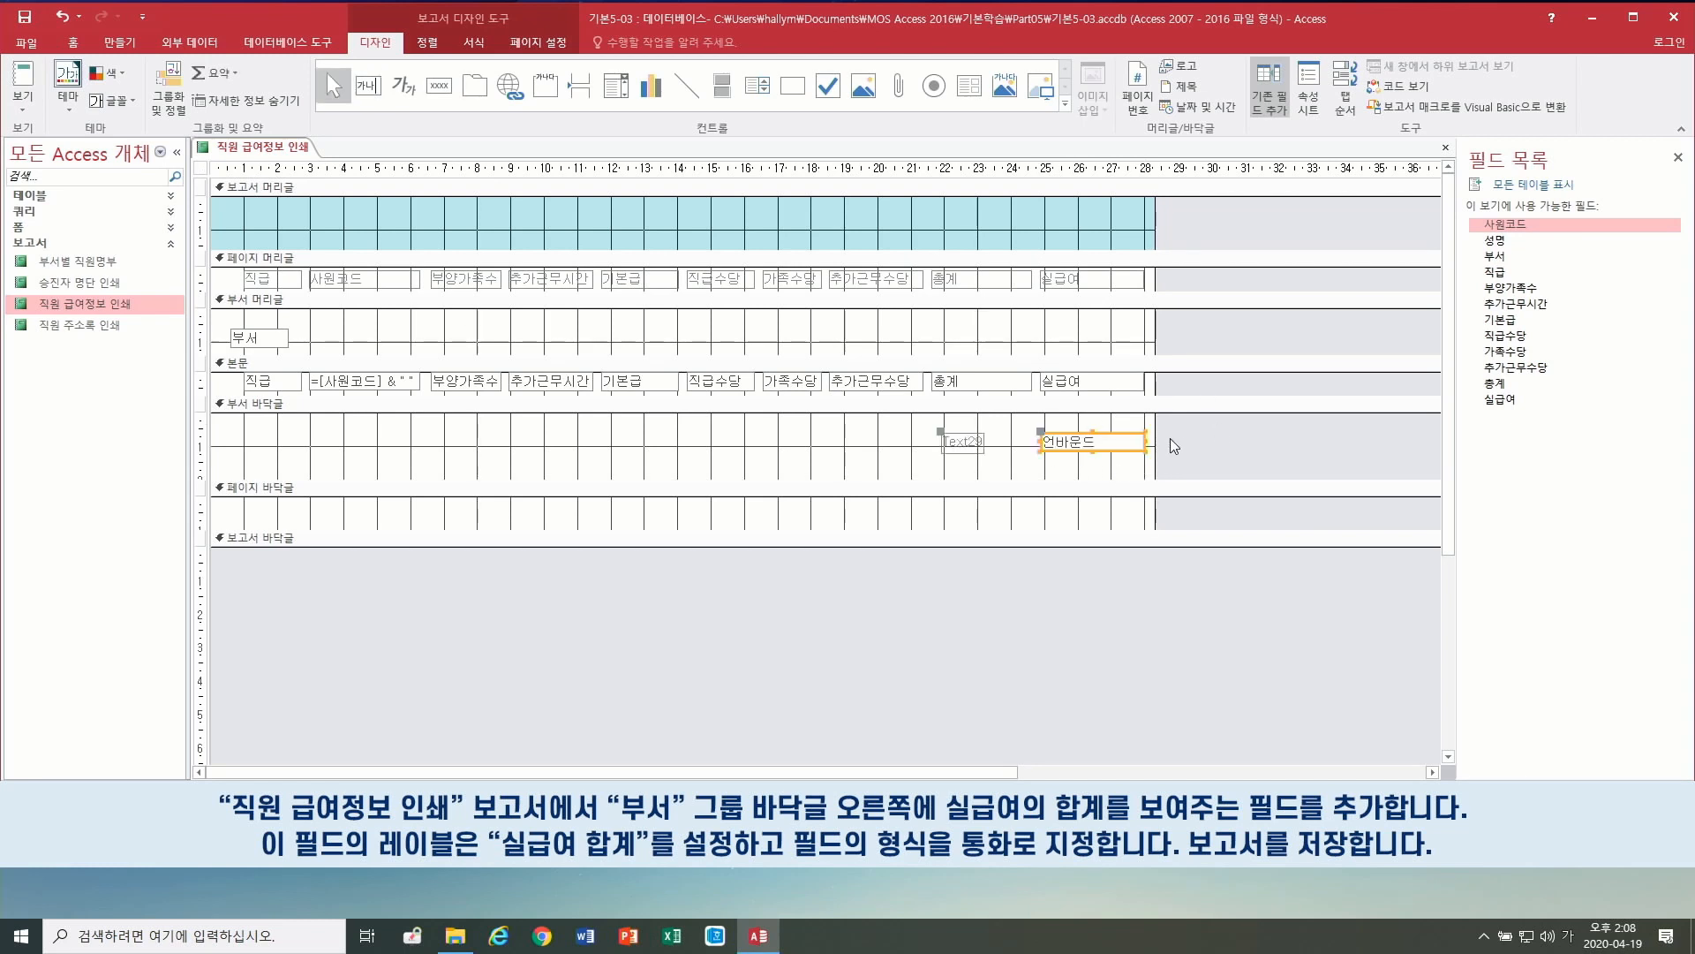
{"action": "left_click", "coordinate": [1103, 442]}
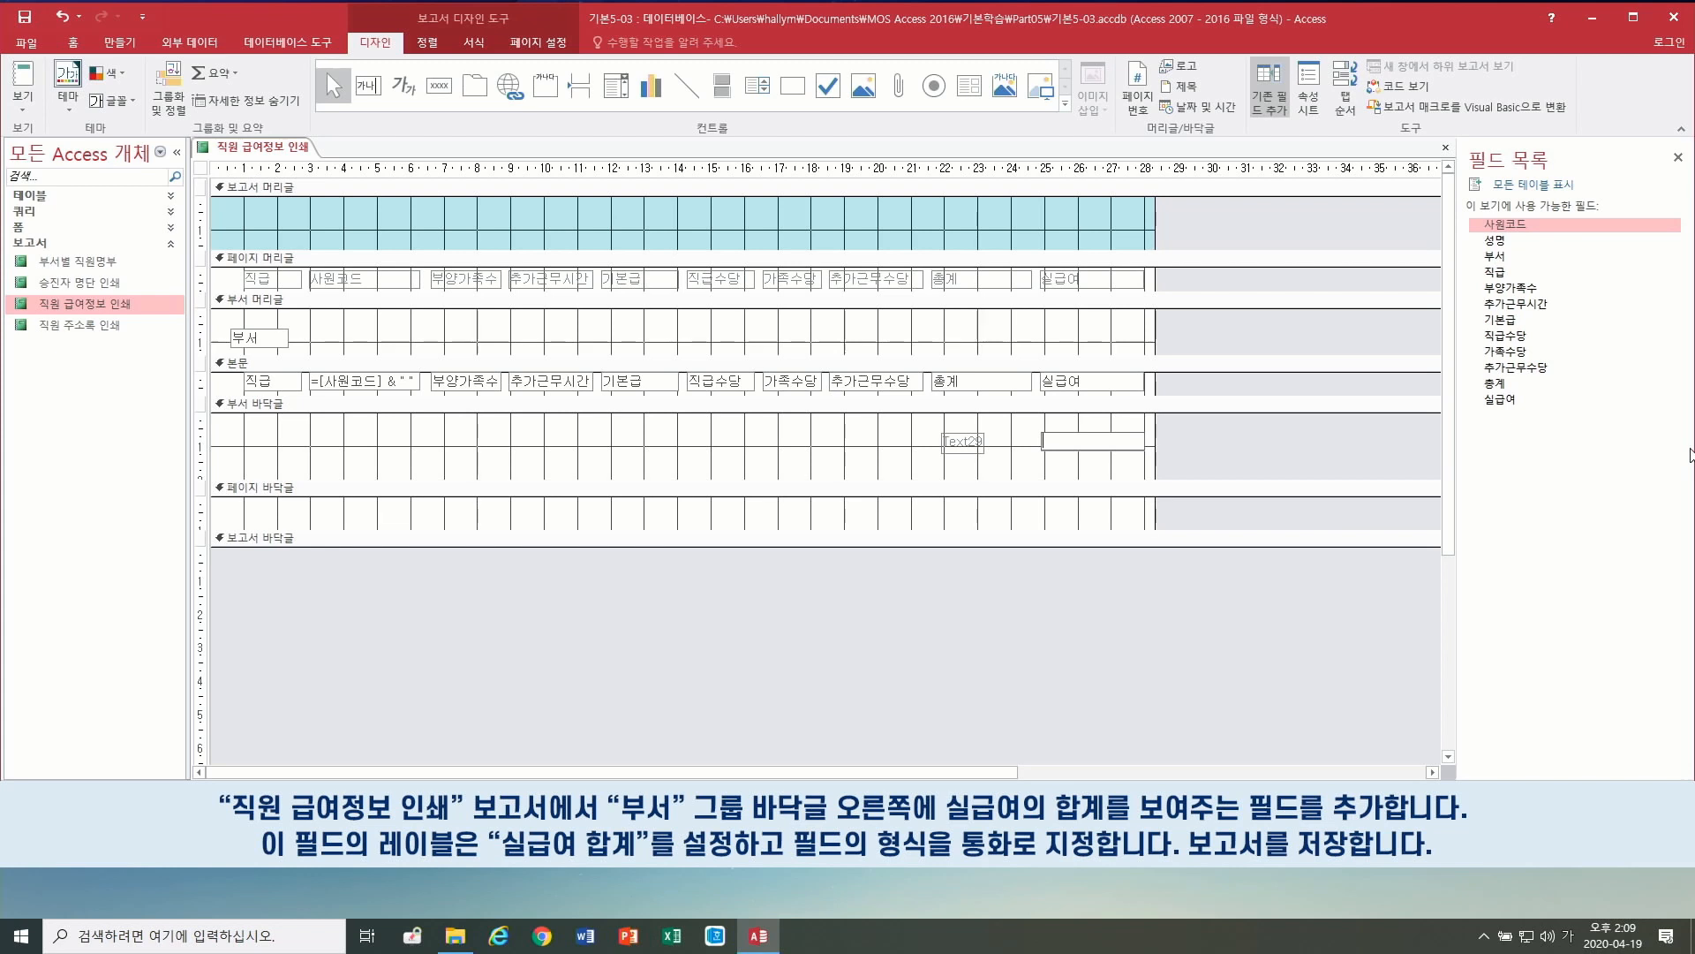
{"action": "type", "text": "="}
{"action": "key", "text": "Hangul"}
{"action": "type", "text": "sum"}
{"action": "type", "text": "(["}
{"action": "type", "text": "tlf"}
{"action": "key", "text": "BackSpace"}
{"action": "key", "text": "BackSpace"}
{"action": "key", "text": "Hangul"}
{"action": "type", "text": "실급ㅇㅕ"}
{"action": "key", "text": "Return"}
Step: Change the caption of the new text box's label in the 부서 footer to 실급여 합계
{"action": "left_click", "coordinate": [961, 442]}
{"action": "left_click", "coordinate": [959, 443]}
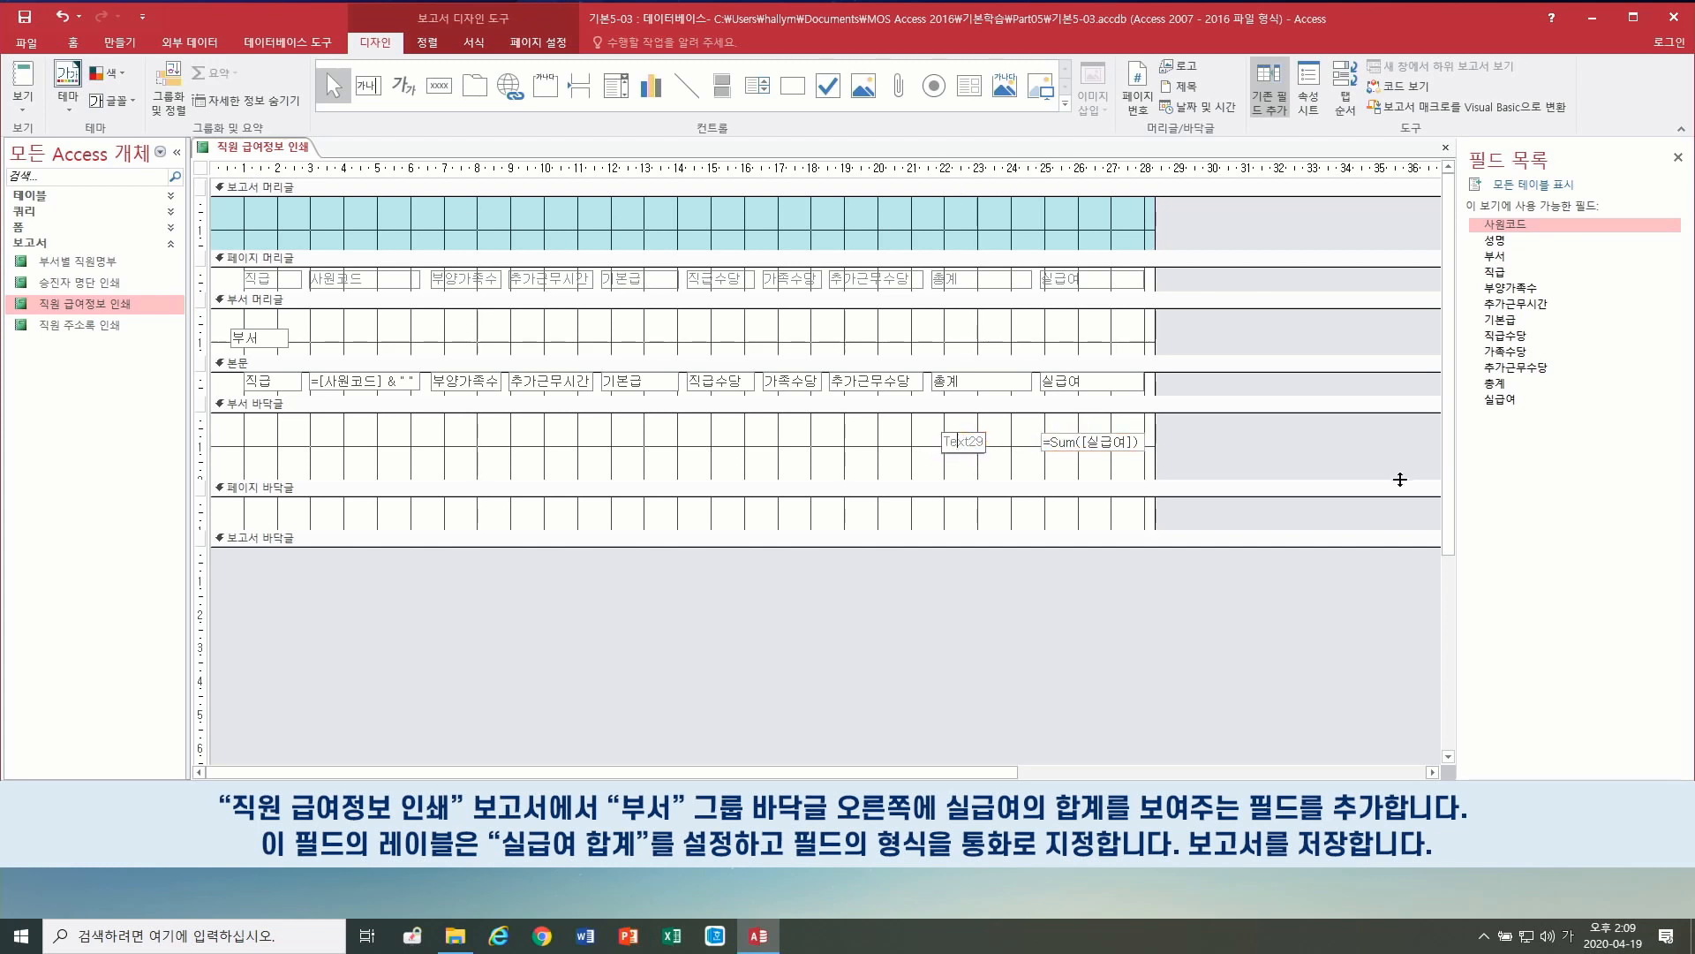
{"action": "key", "text": "BackSpace"}
{"action": "key", "text": "BackSpace"}
{"action": "key", "text": "BackSpace"}
{"action": "key", "text": "BackSpace"}
{"action": "key", "text": "BackSpace"}
{"action": "type", "text": "실급여 합계"}
{"action": "key", "text": "Return"}
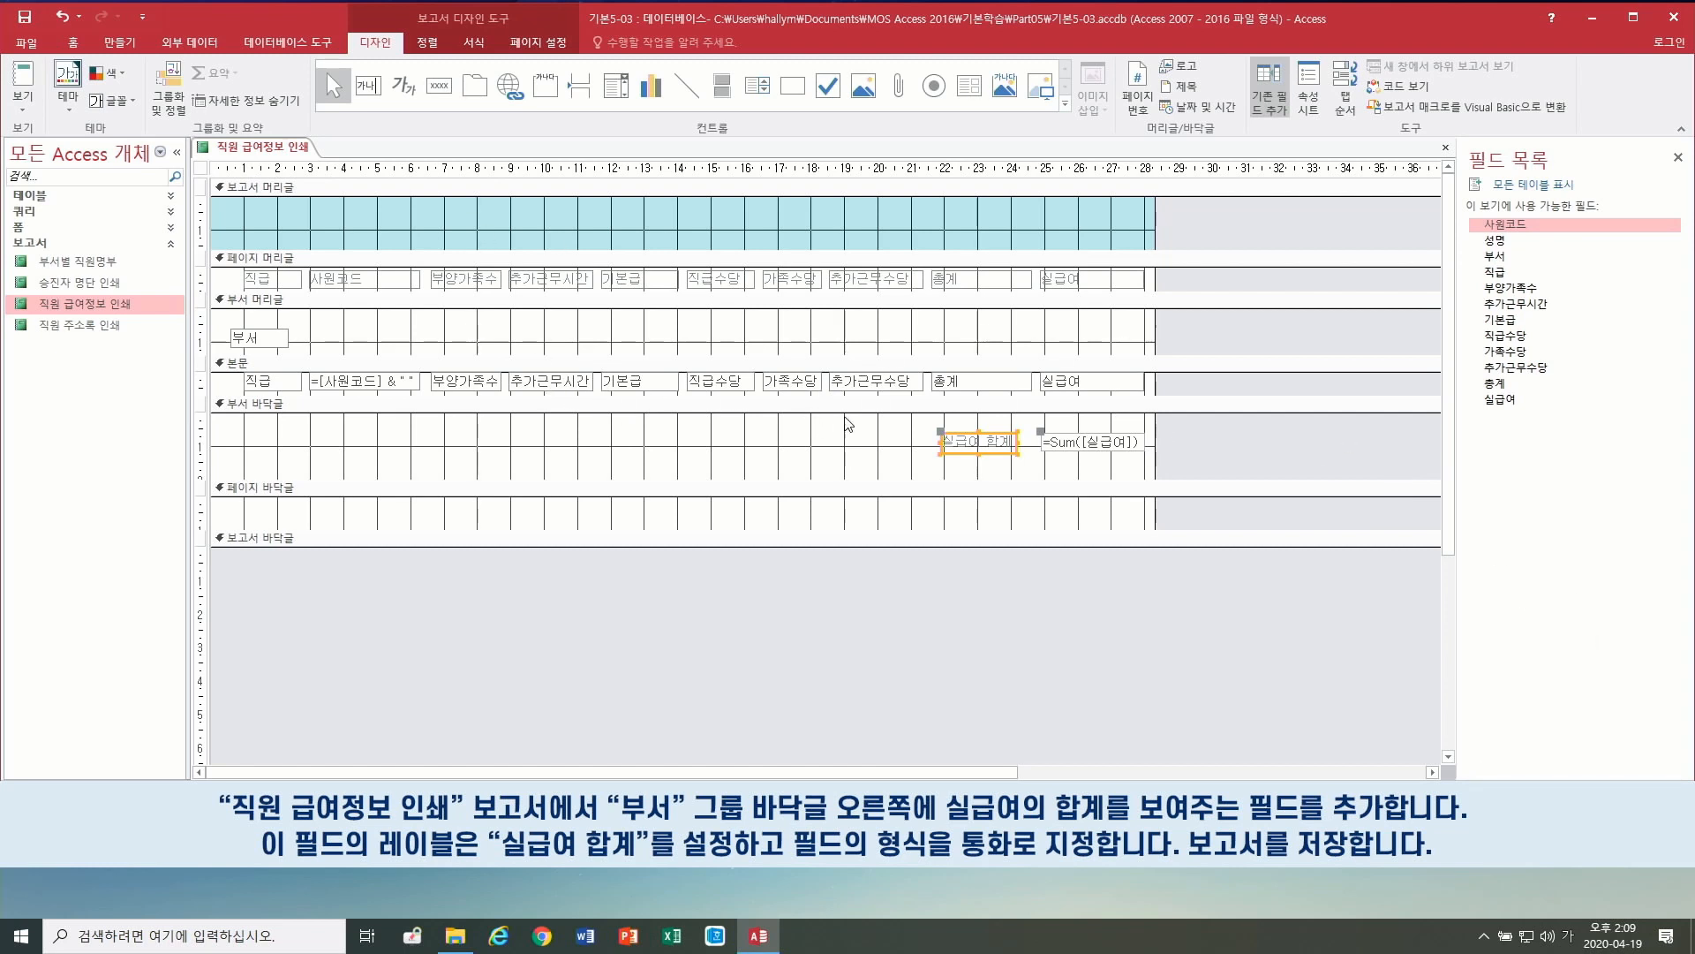
Step: Set the format of the =Sum([실급여]) text box to 통화 and close the report
{"action": "left_click", "coordinate": [1059, 444]}
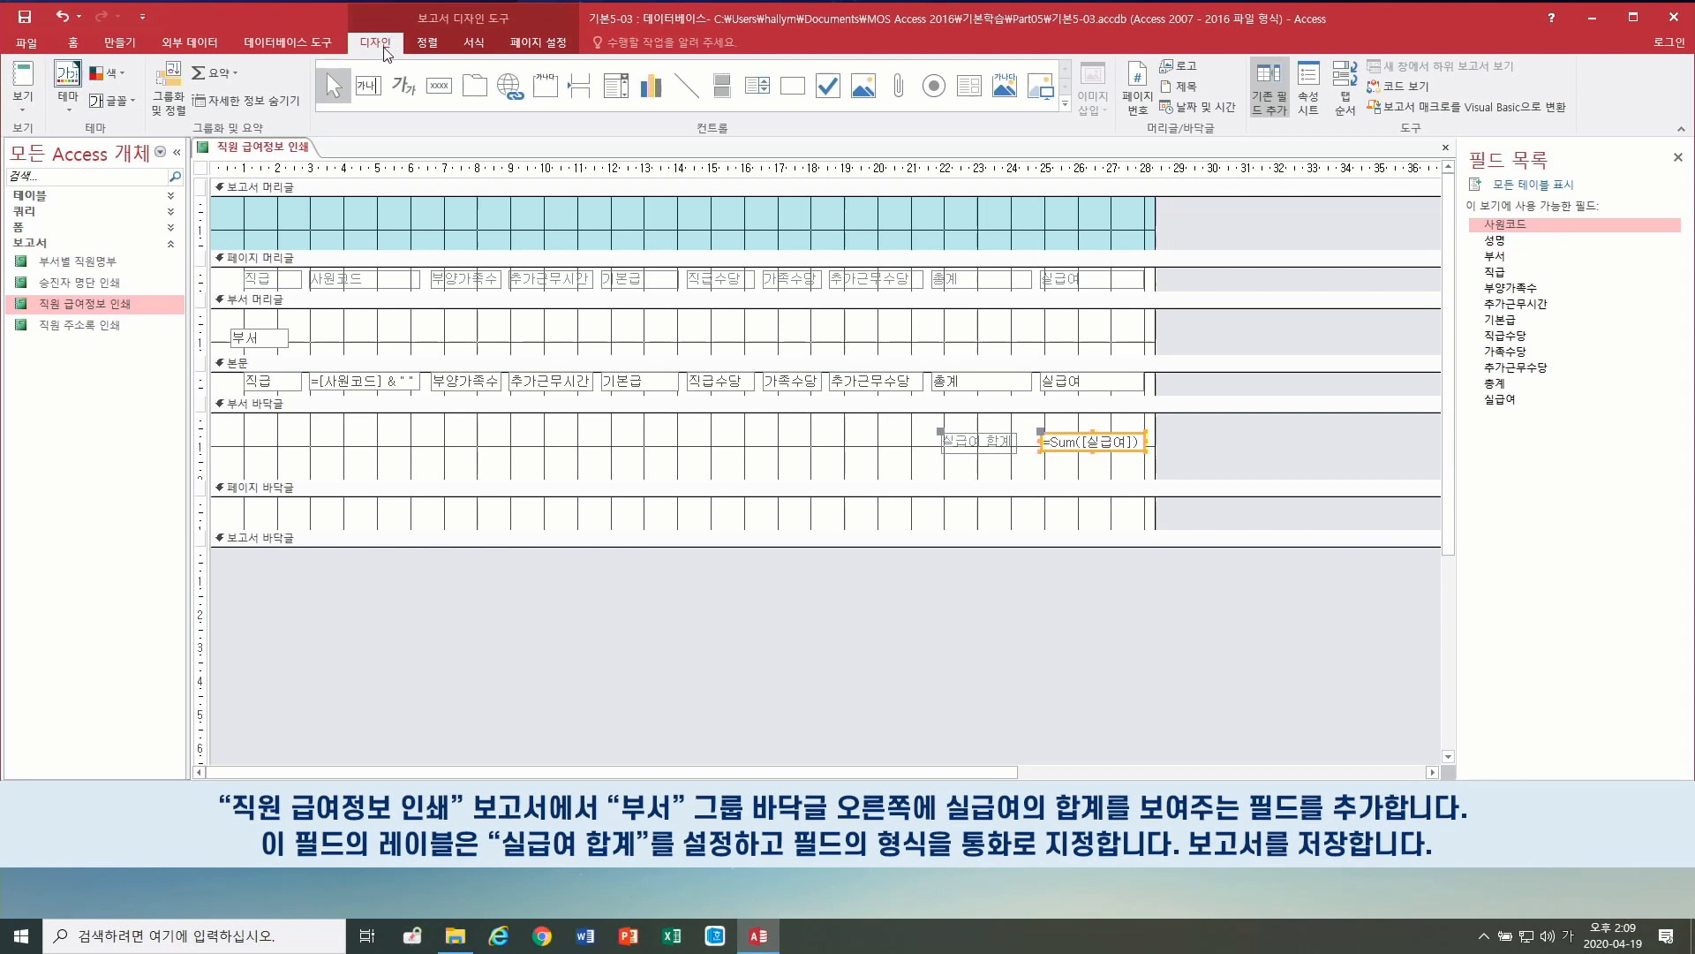
{"action": "left_click", "coordinate": [1309, 108]}
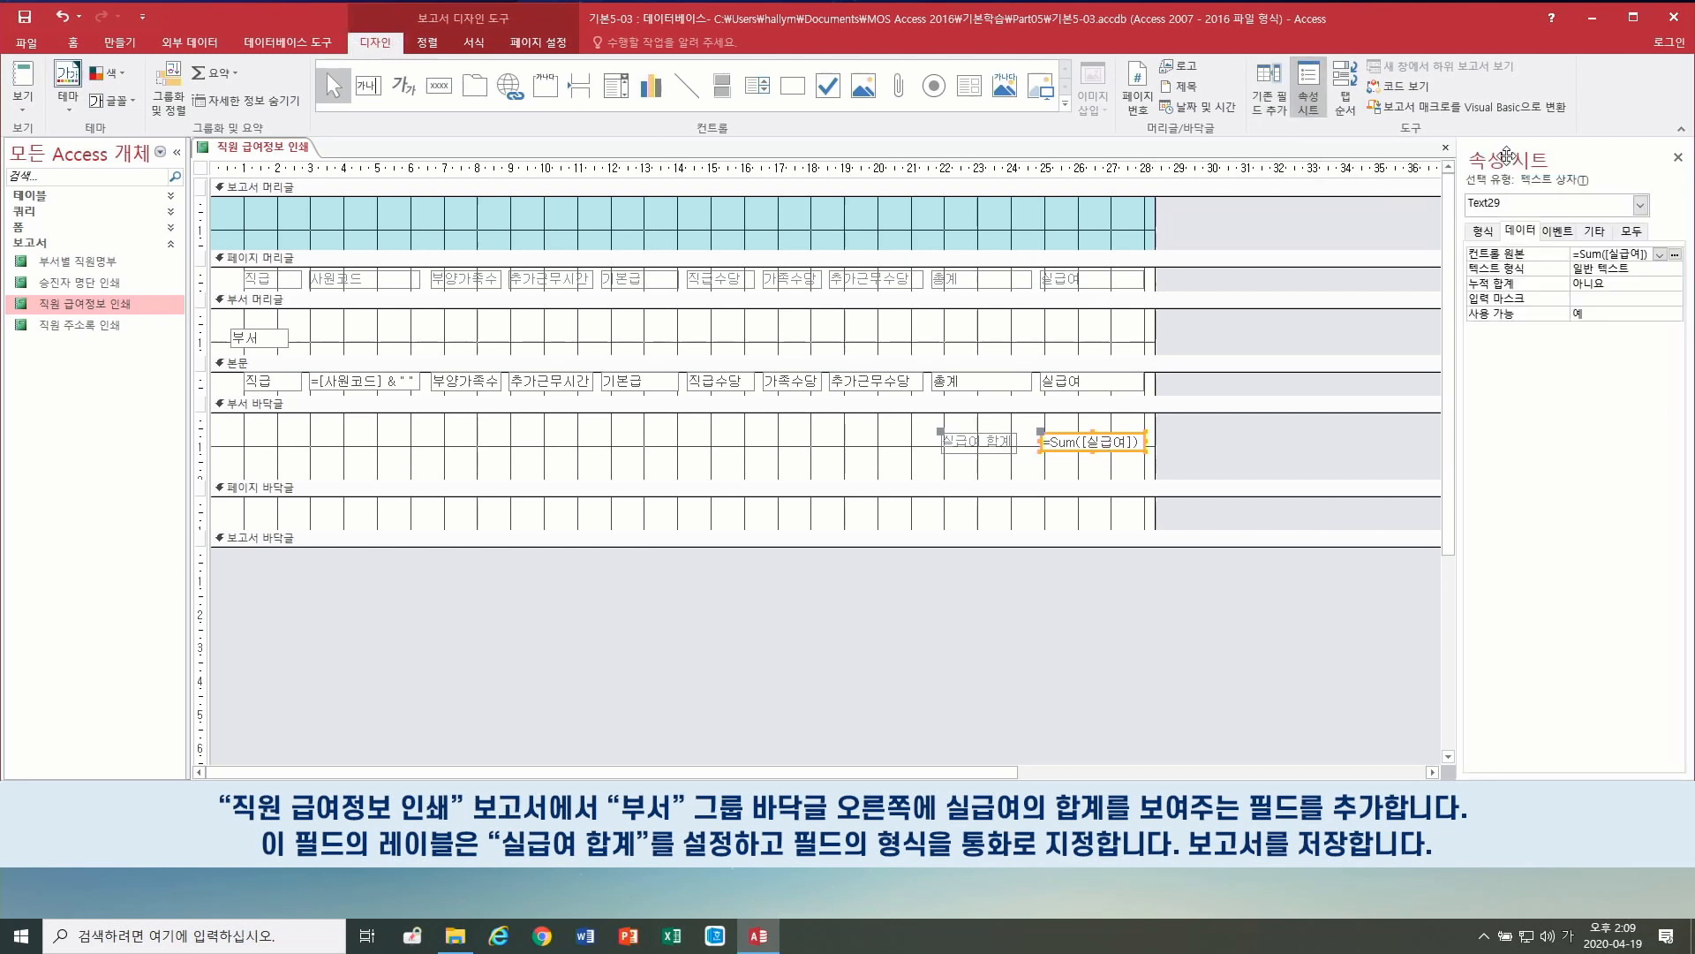
{"action": "left_click", "coordinate": [1483, 231]}
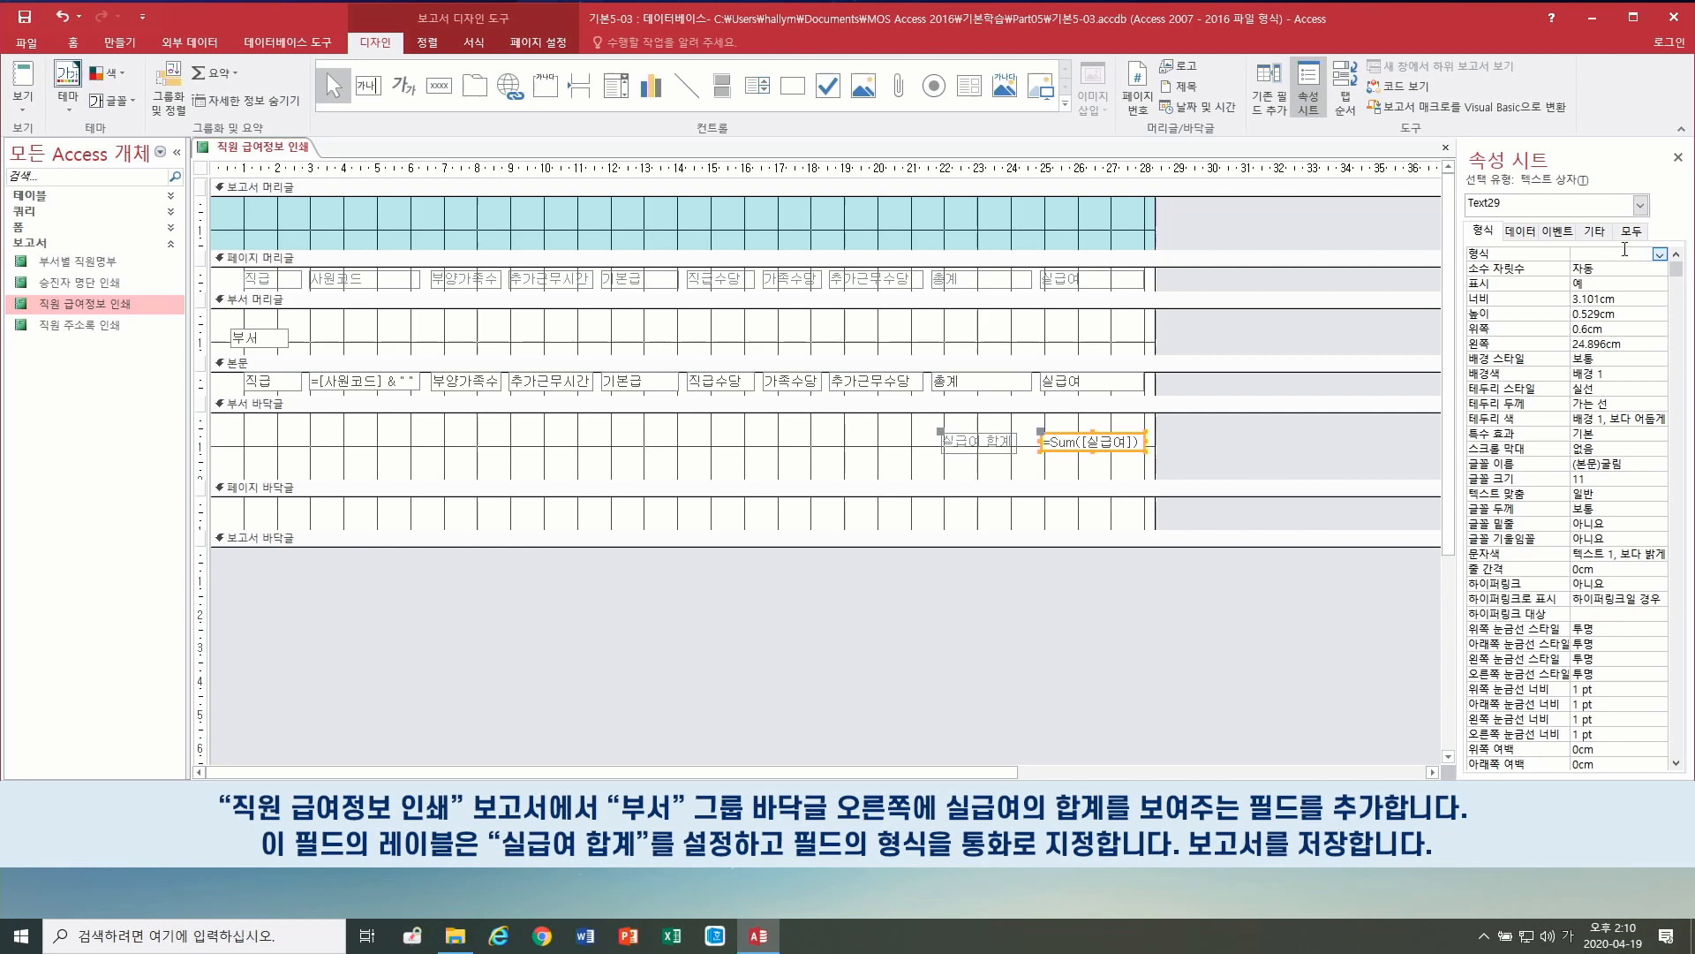
{"action": "left_click", "coordinate": [1660, 255]}
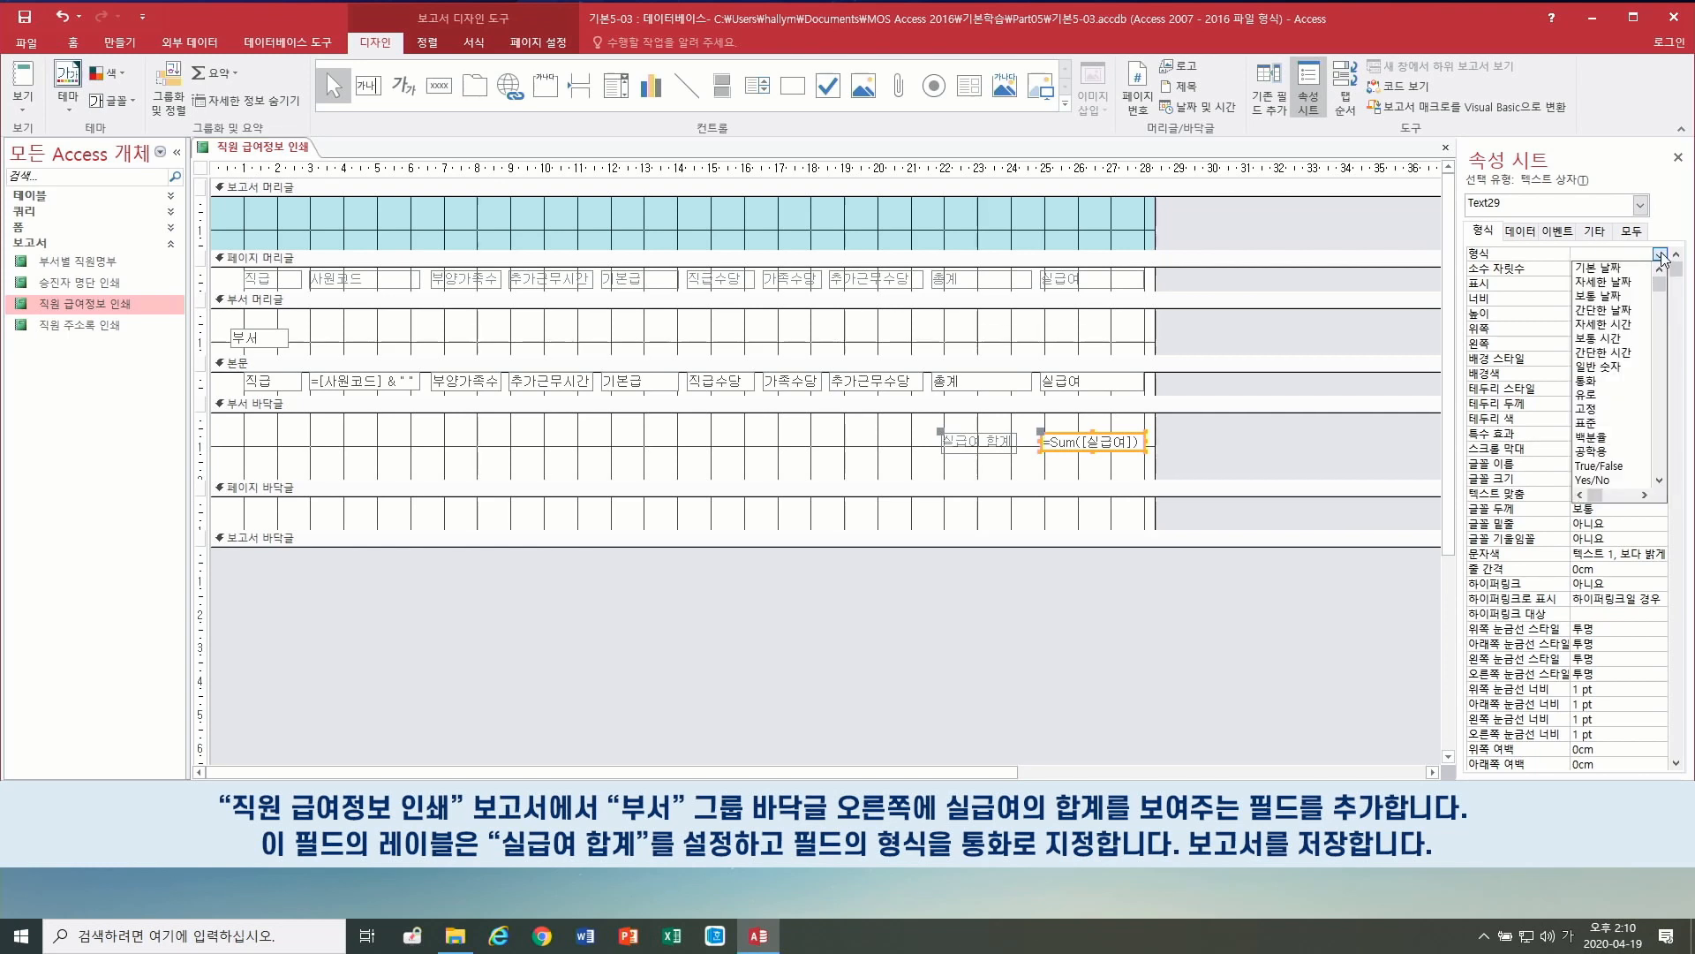
{"action": "left_click", "coordinate": [1598, 383]}
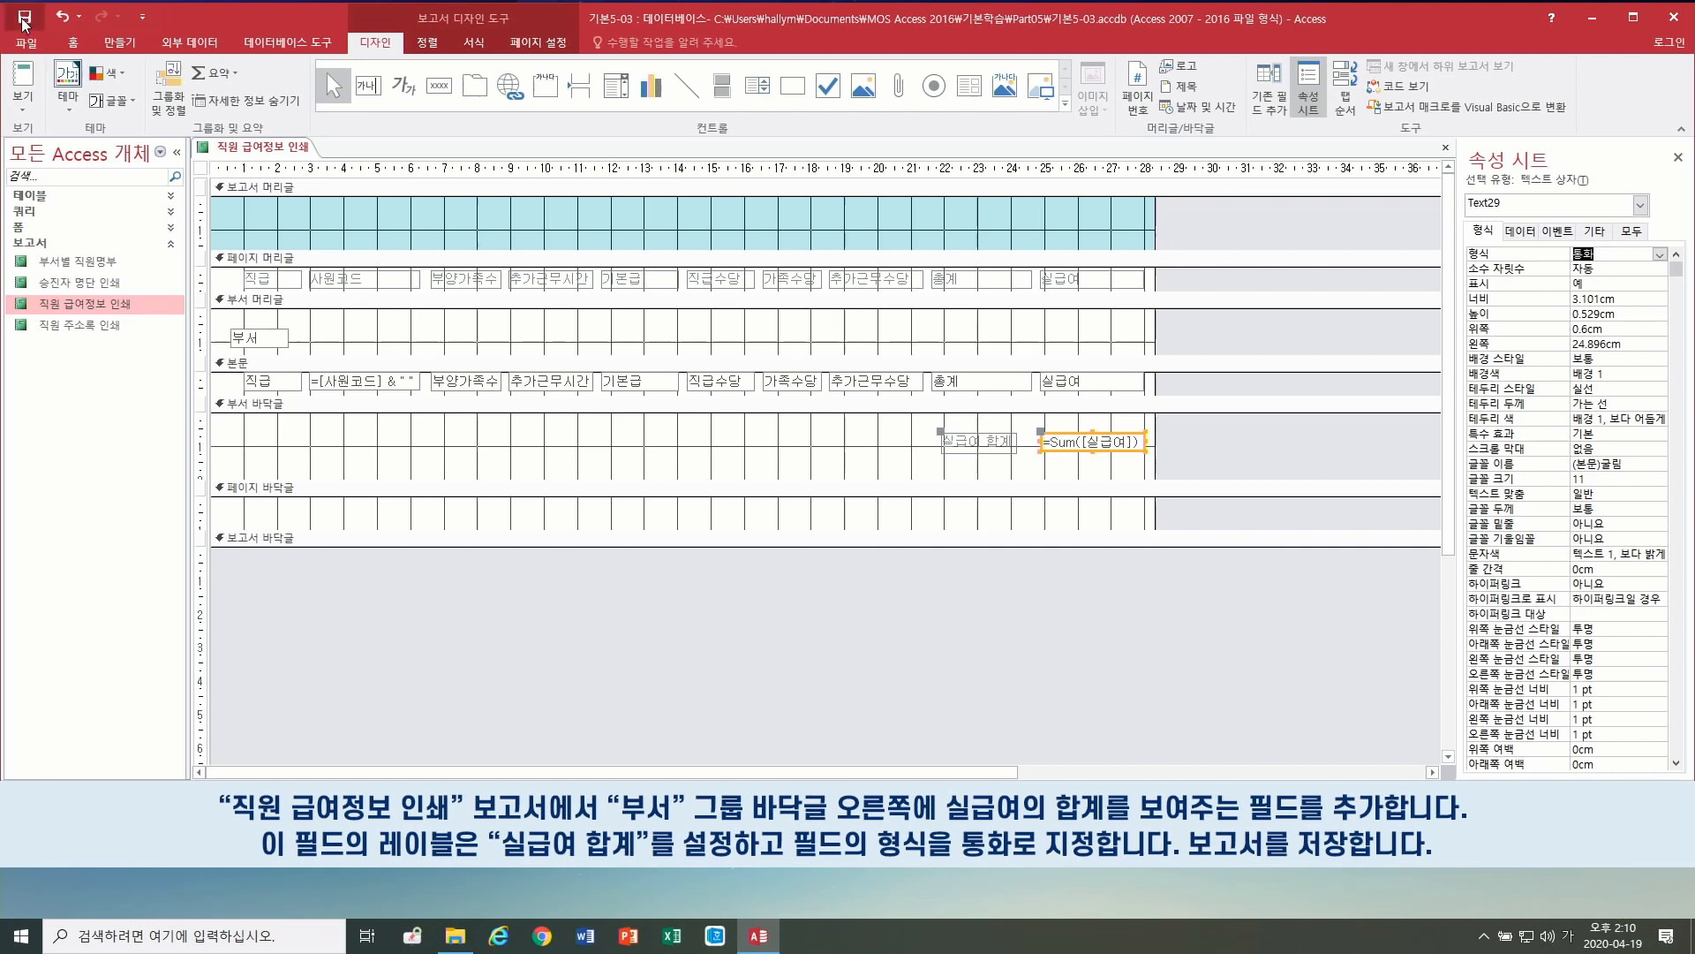
{"action": "left_click", "coordinate": [1446, 147]}
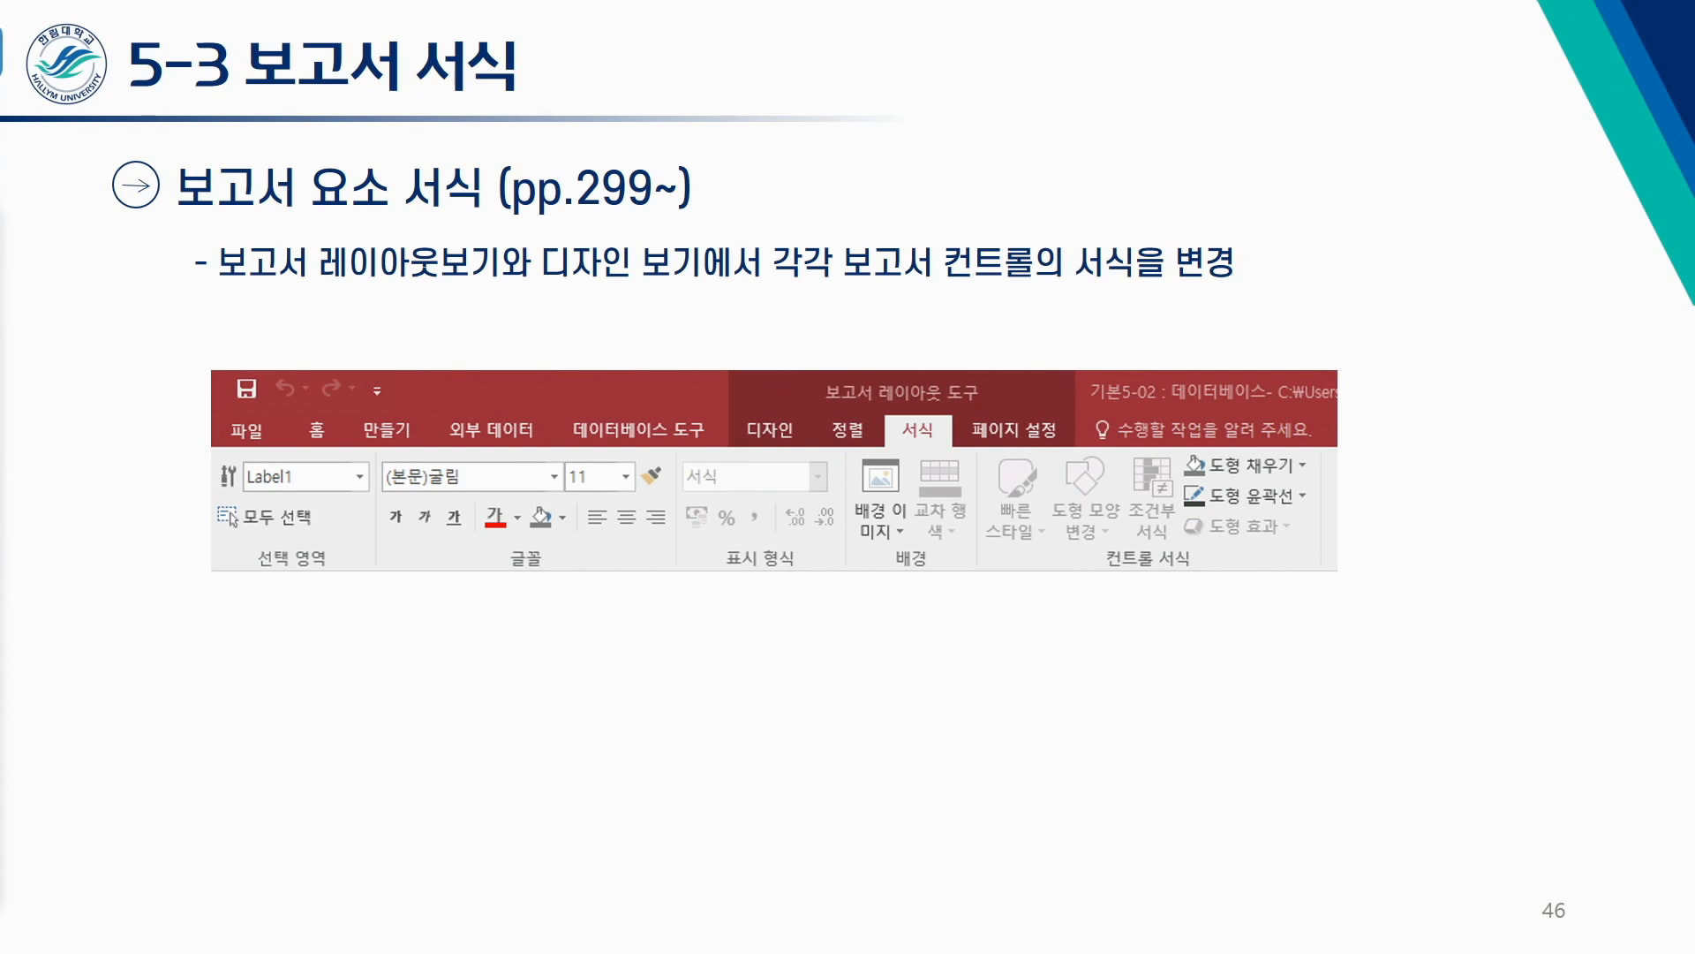
{"action": "left_click", "coordinate": [336, 710]}
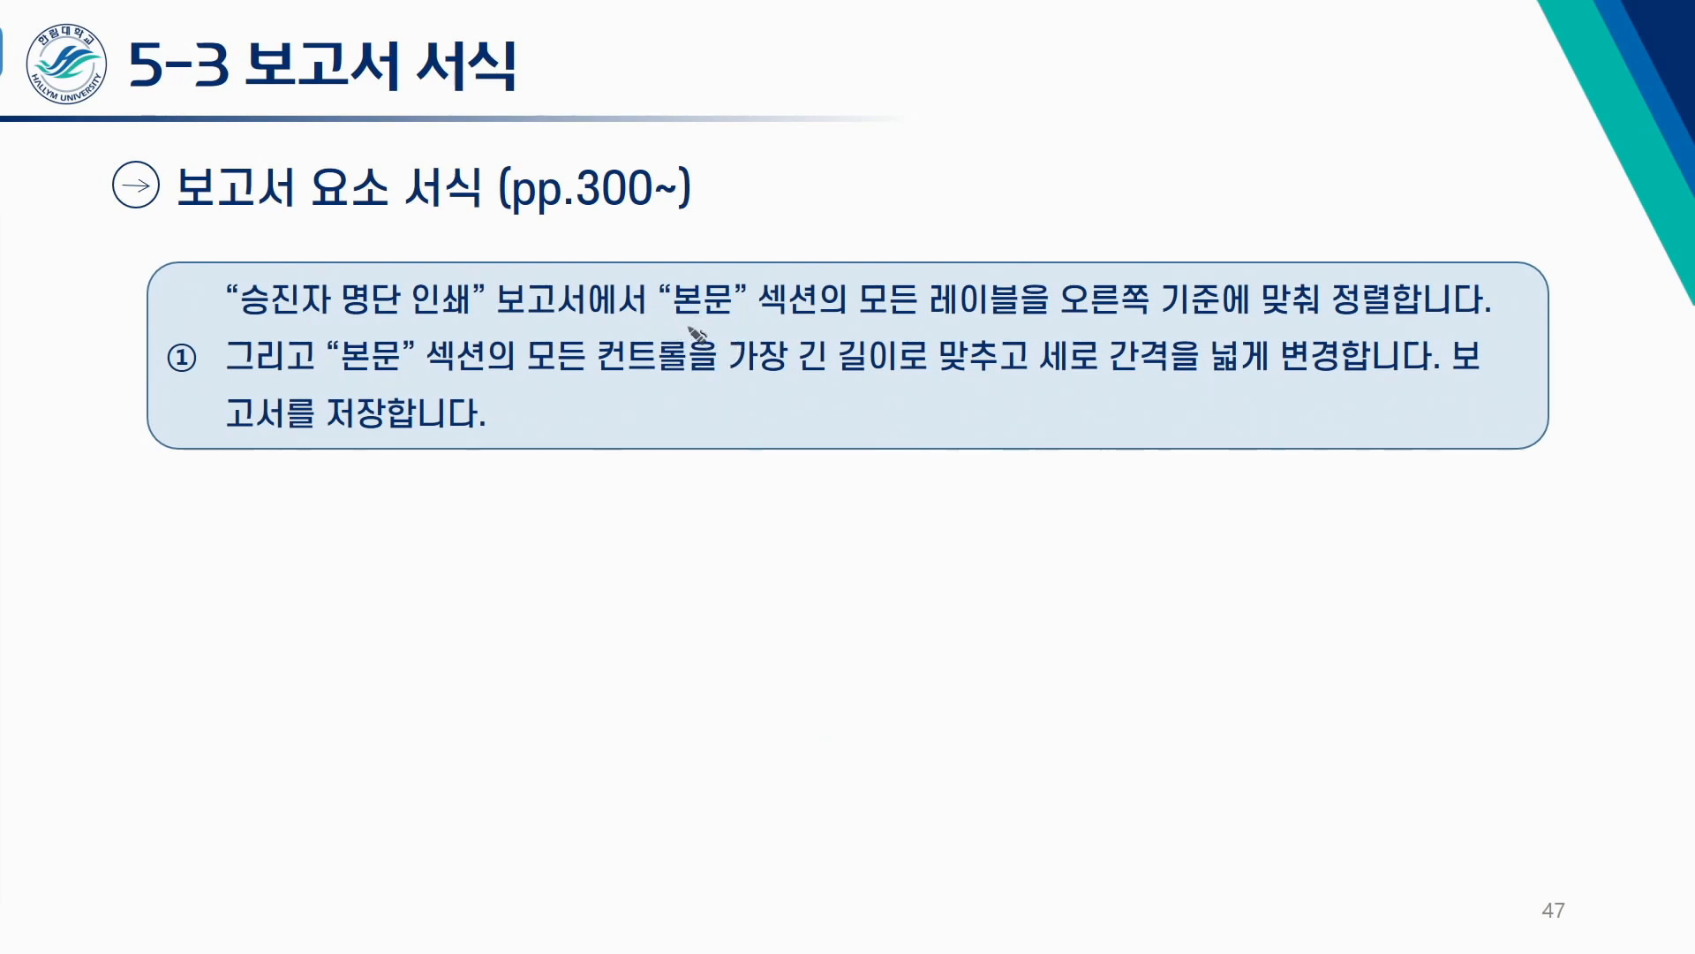
{"action": "left_click_drag", "start_coordinate": [663, 320], "coordinate": [816, 321]}
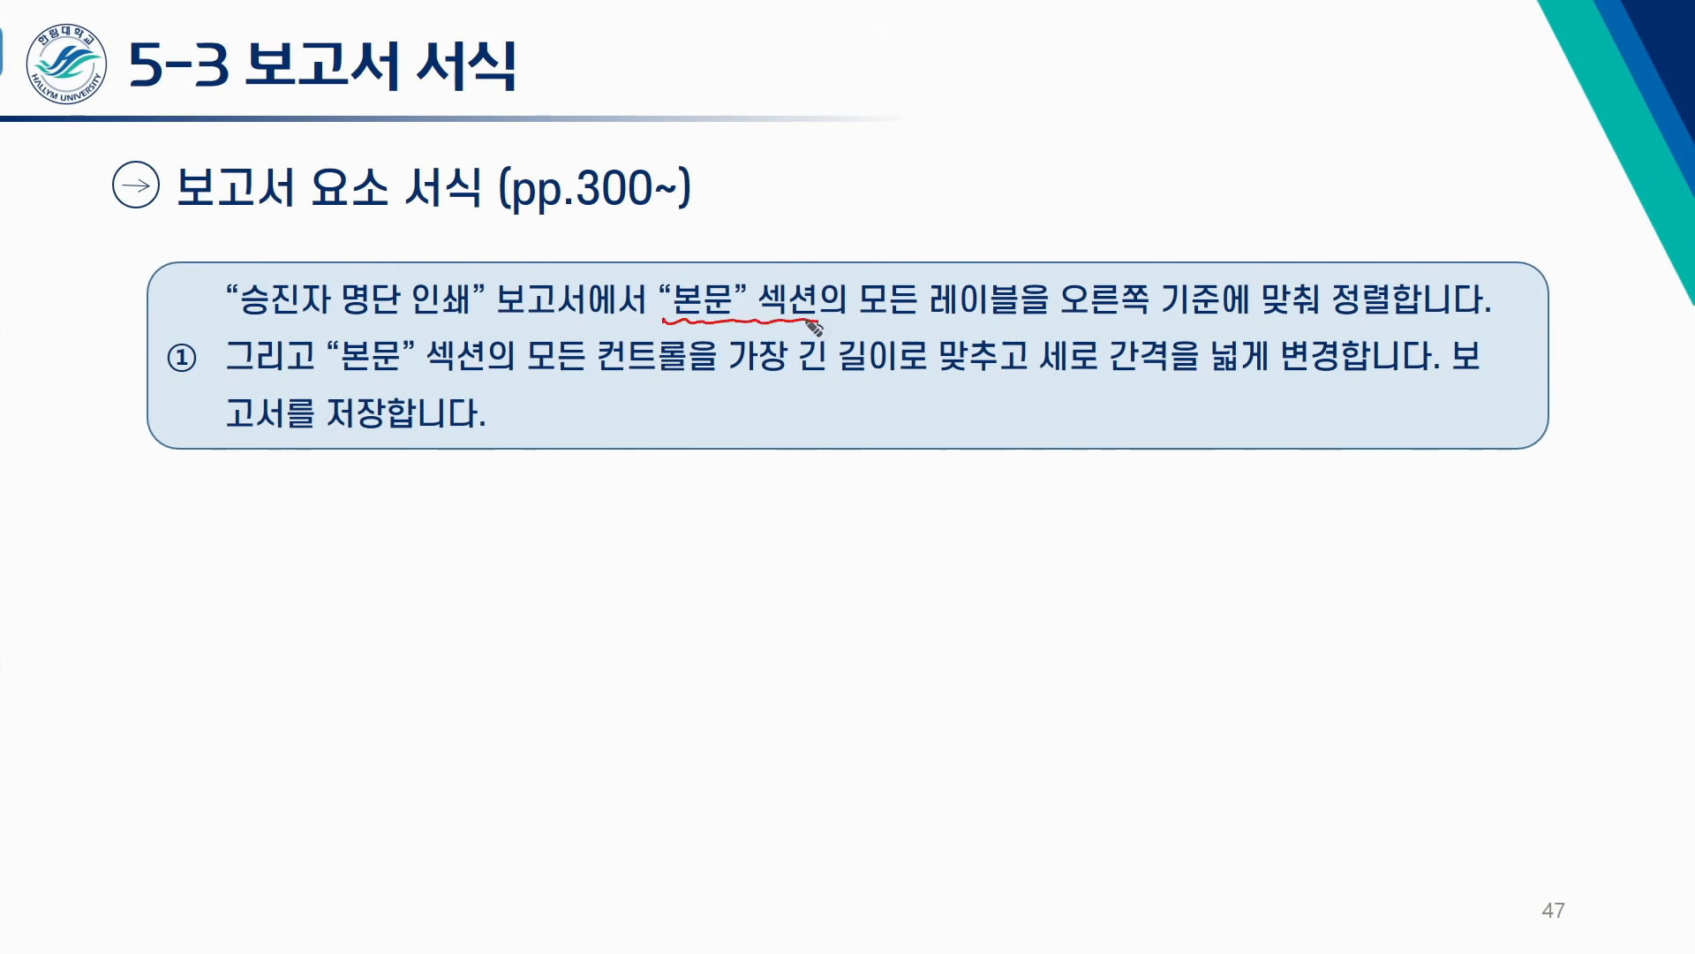
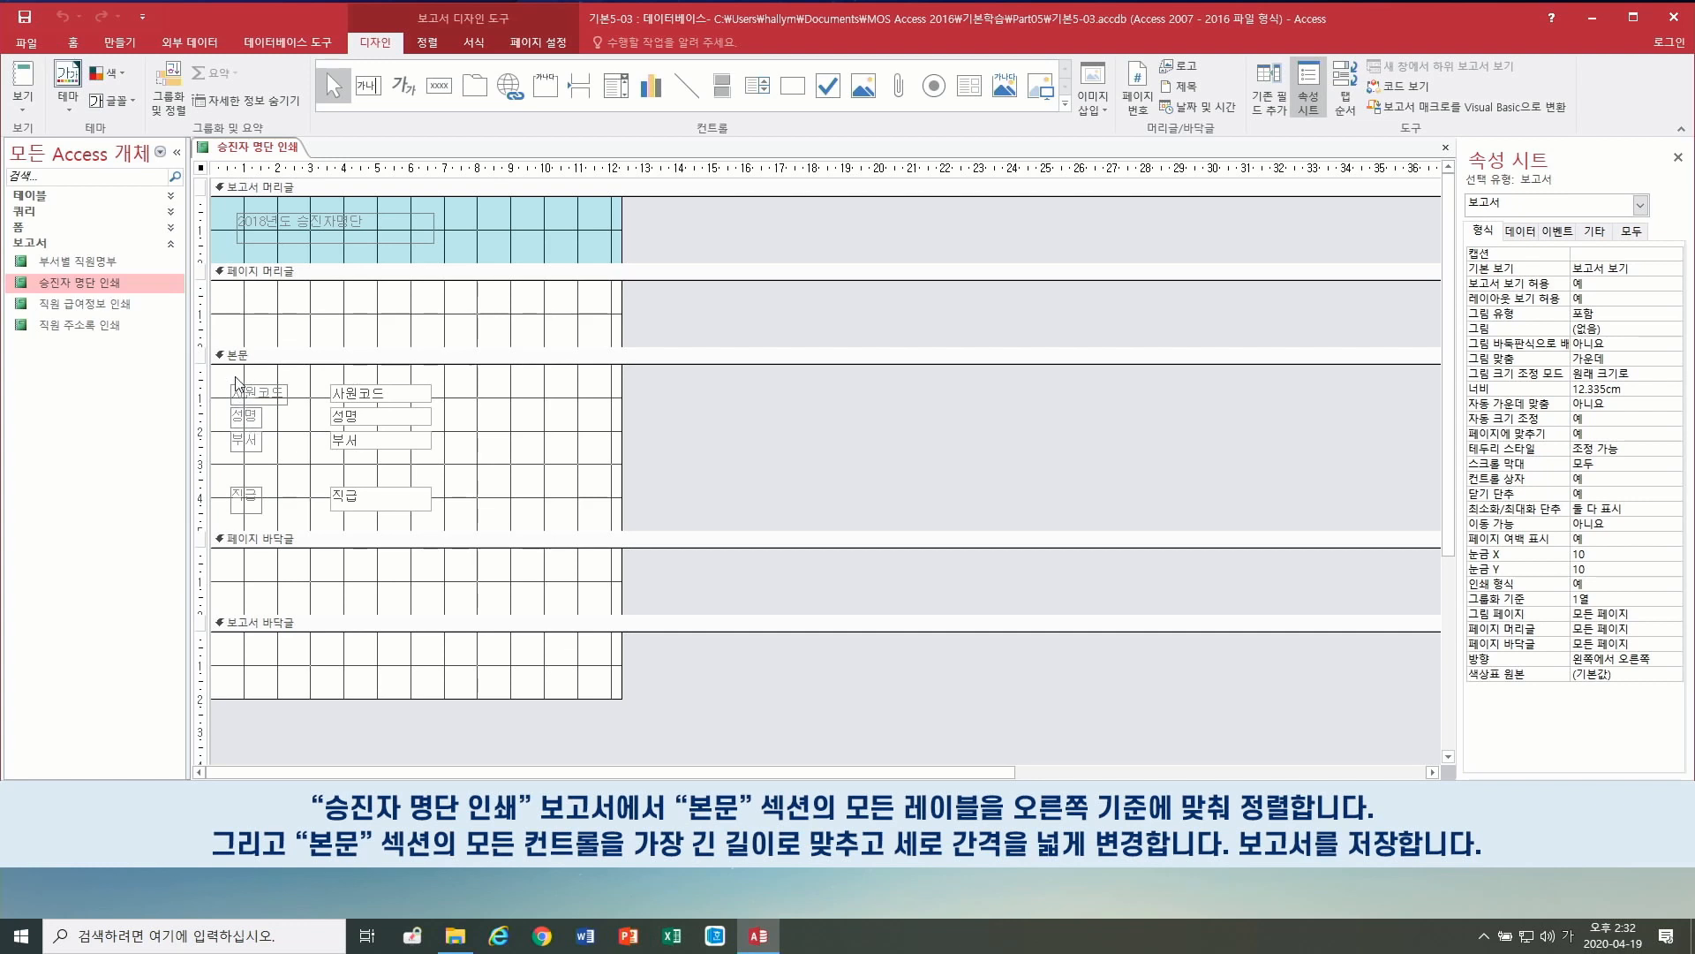
Step: Align all labels in the 본문 section of the 승진자 명단 인쇄 report to their right edges
{"action": "left_click_drag", "start_coordinate": [222, 376], "coordinate": [300, 521]}
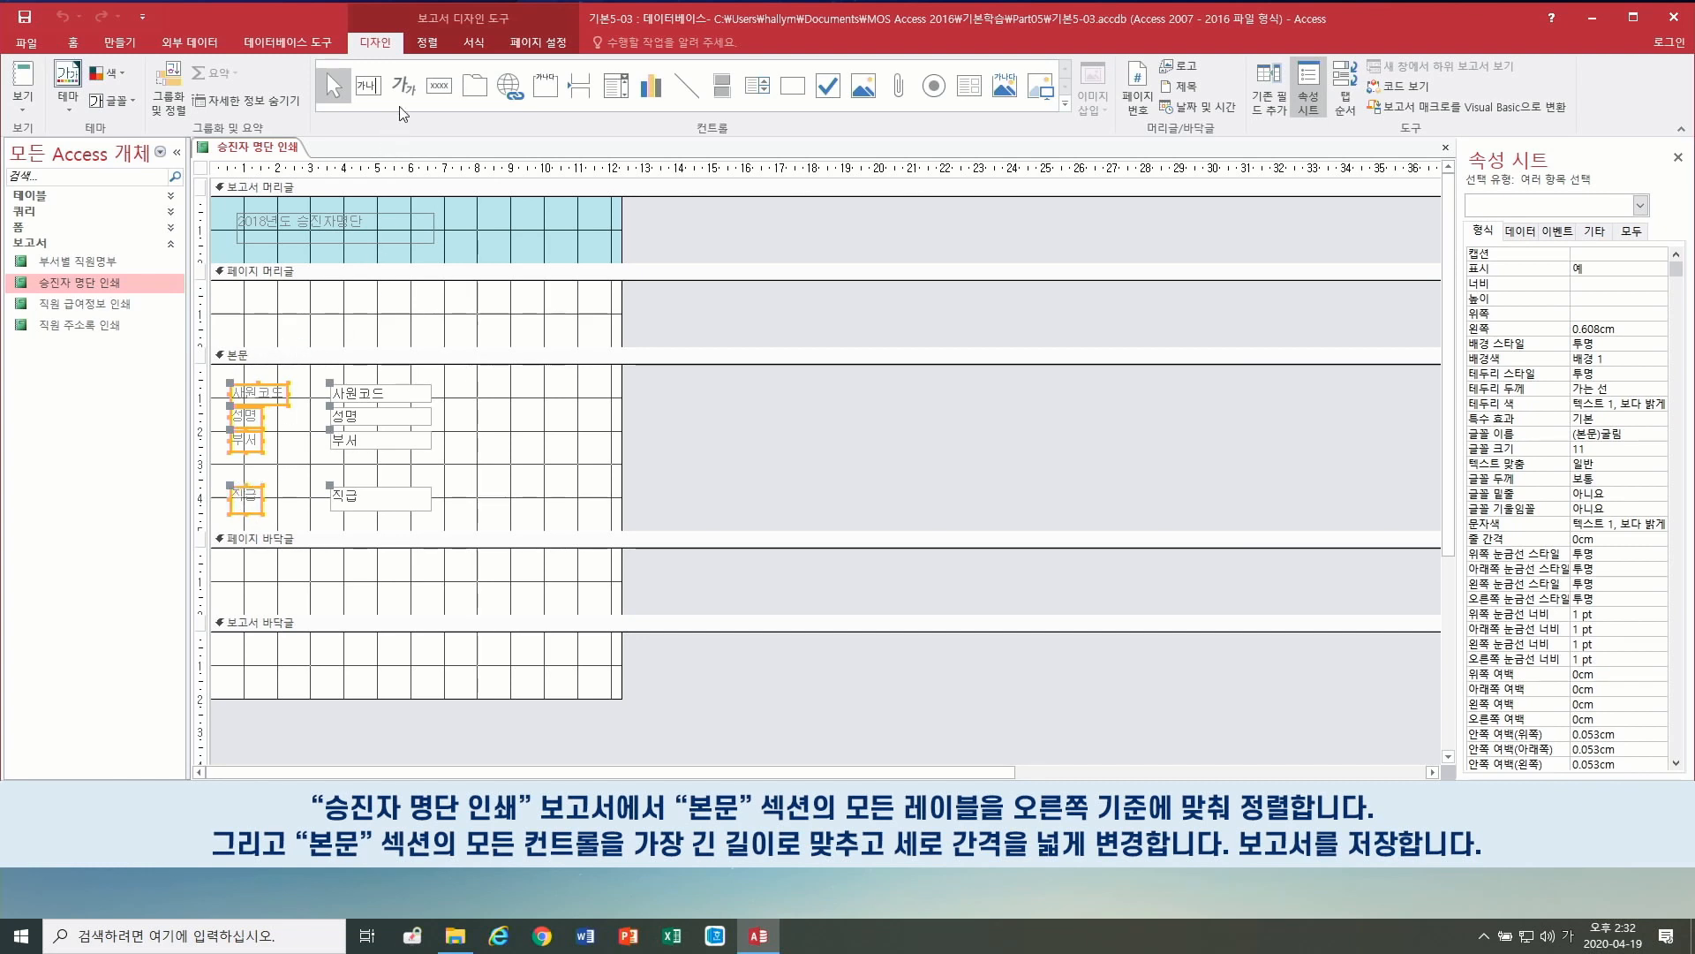
{"action": "left_click", "coordinate": [427, 44]}
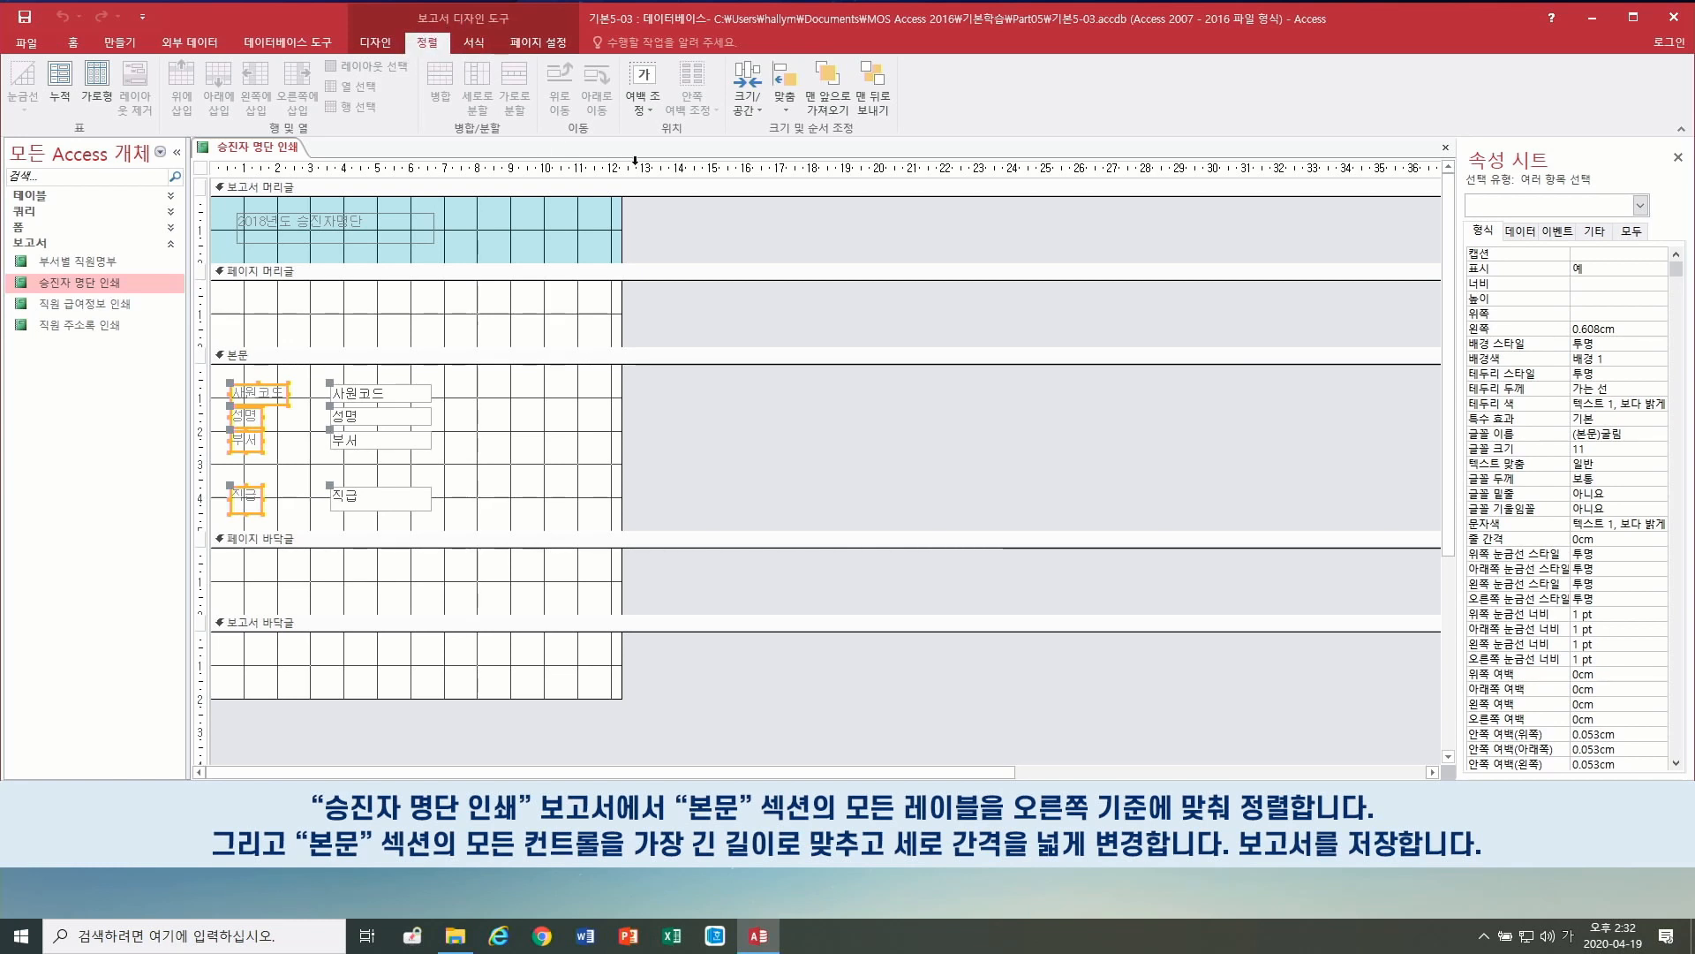
{"action": "left_click", "coordinate": [790, 110]}
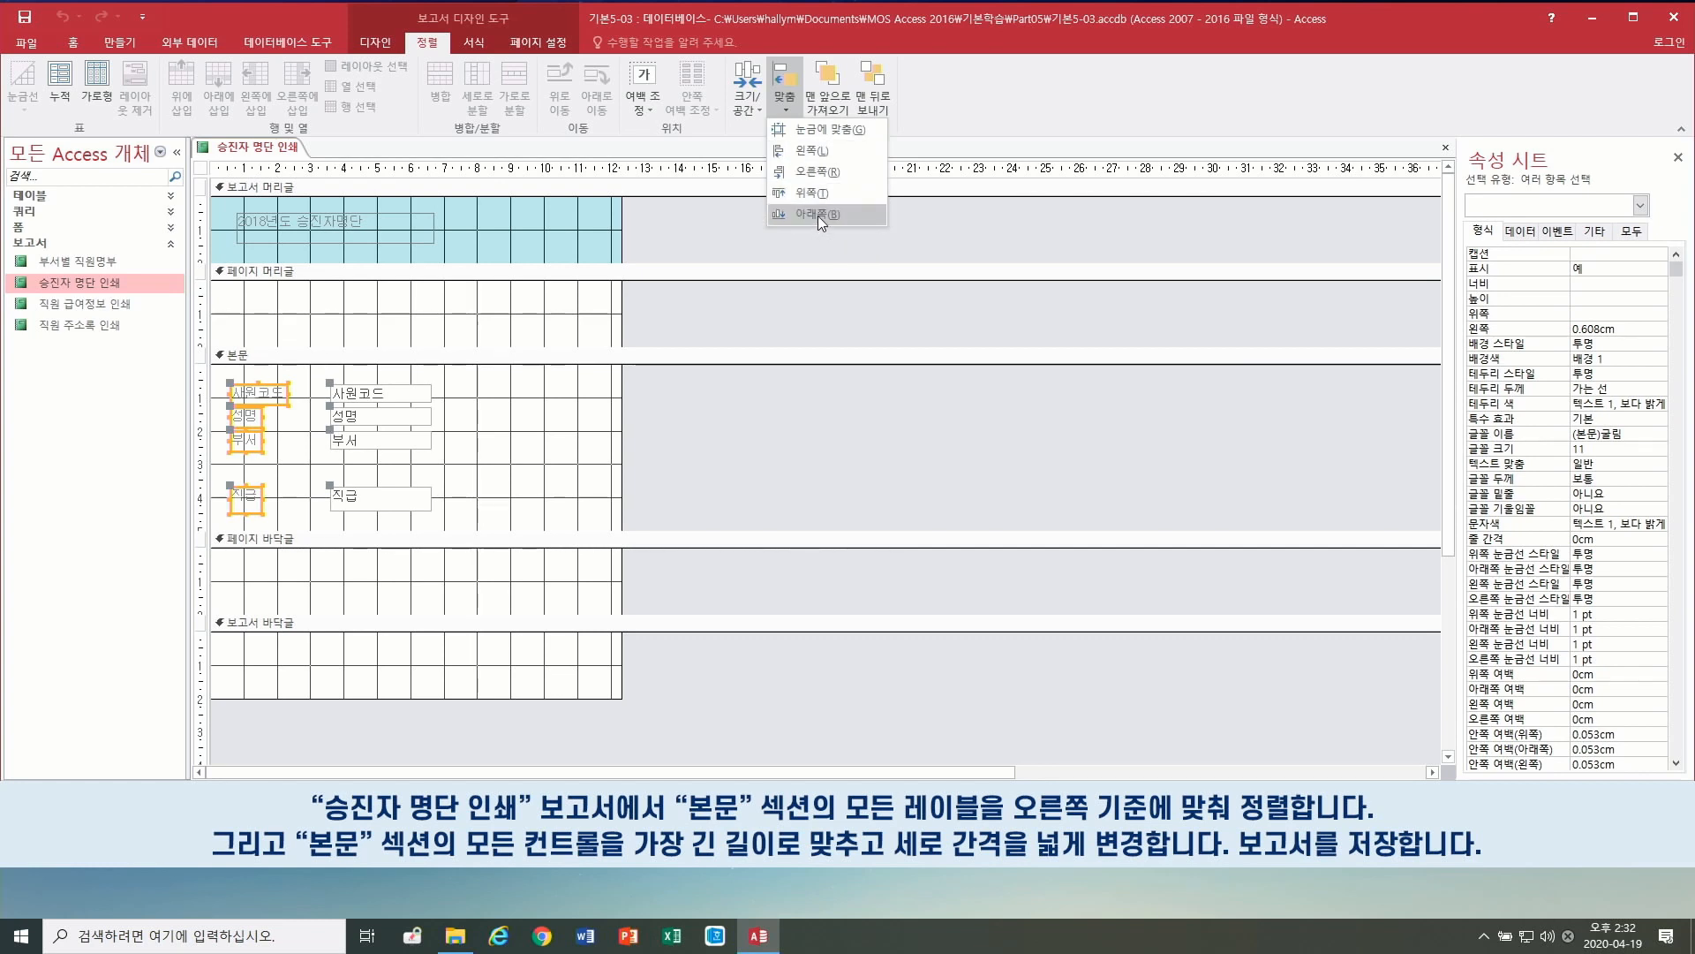
{"action": "left_click", "coordinate": [851, 171]}
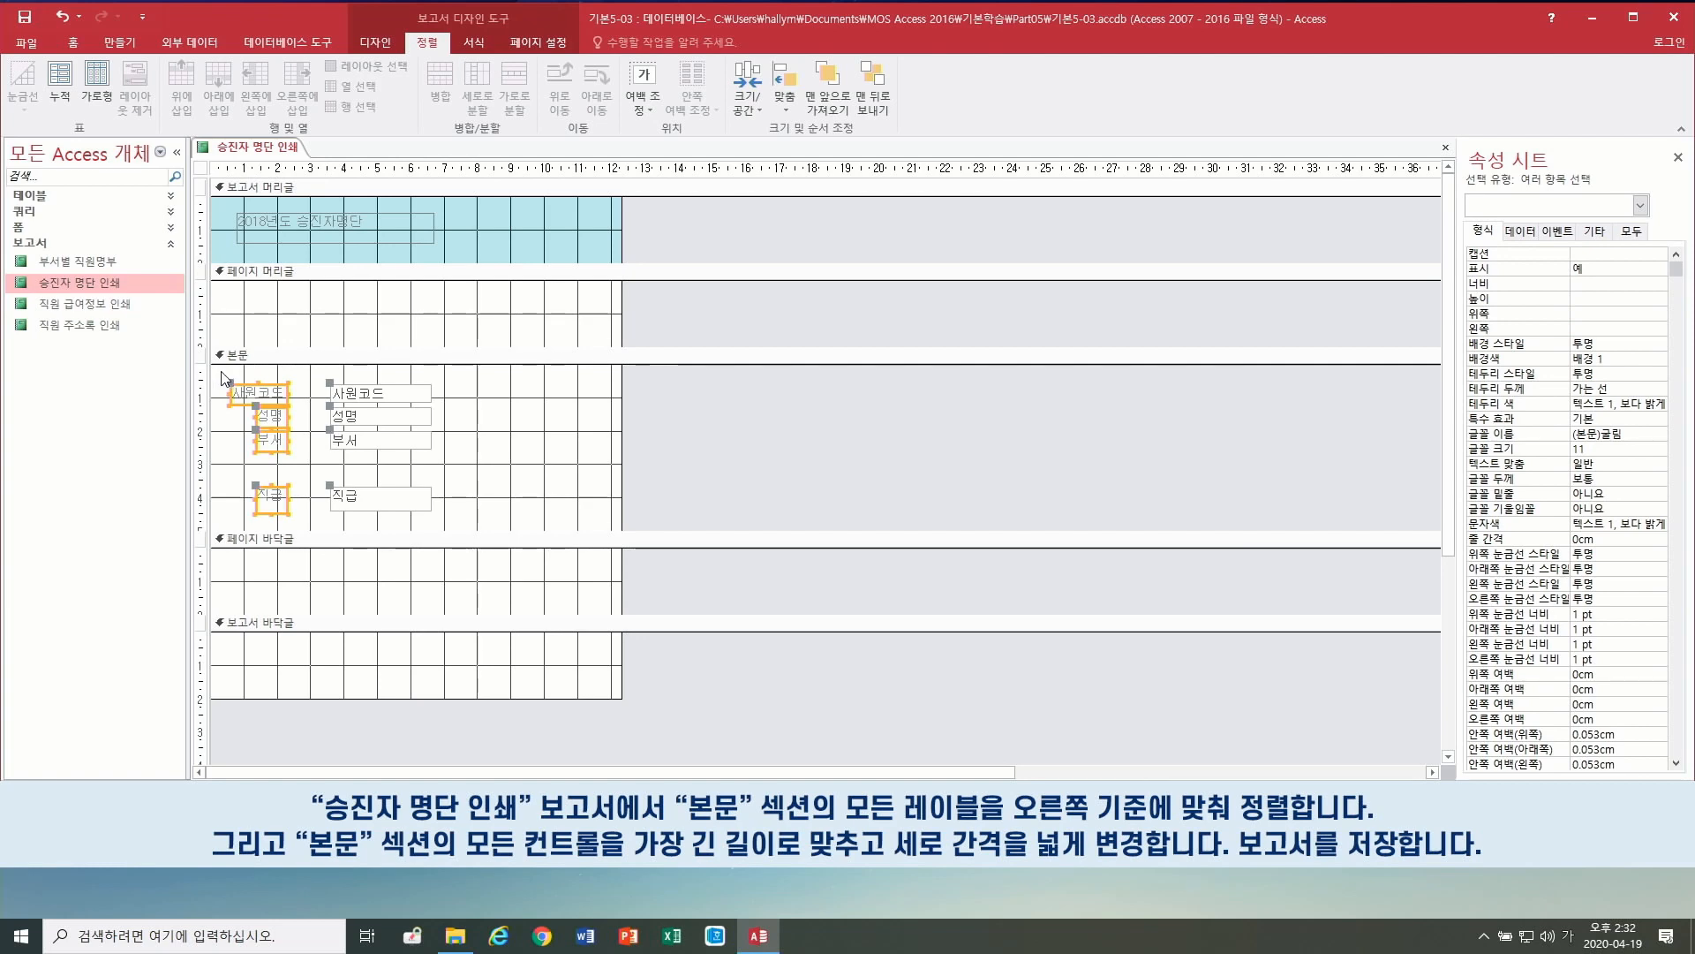
{"action": "left_click_drag", "start_coordinate": [228, 383], "coordinate": [302, 528]}
{"action": "left_click_drag", "start_coordinate": [313, 366], "coordinate": [450, 529]}
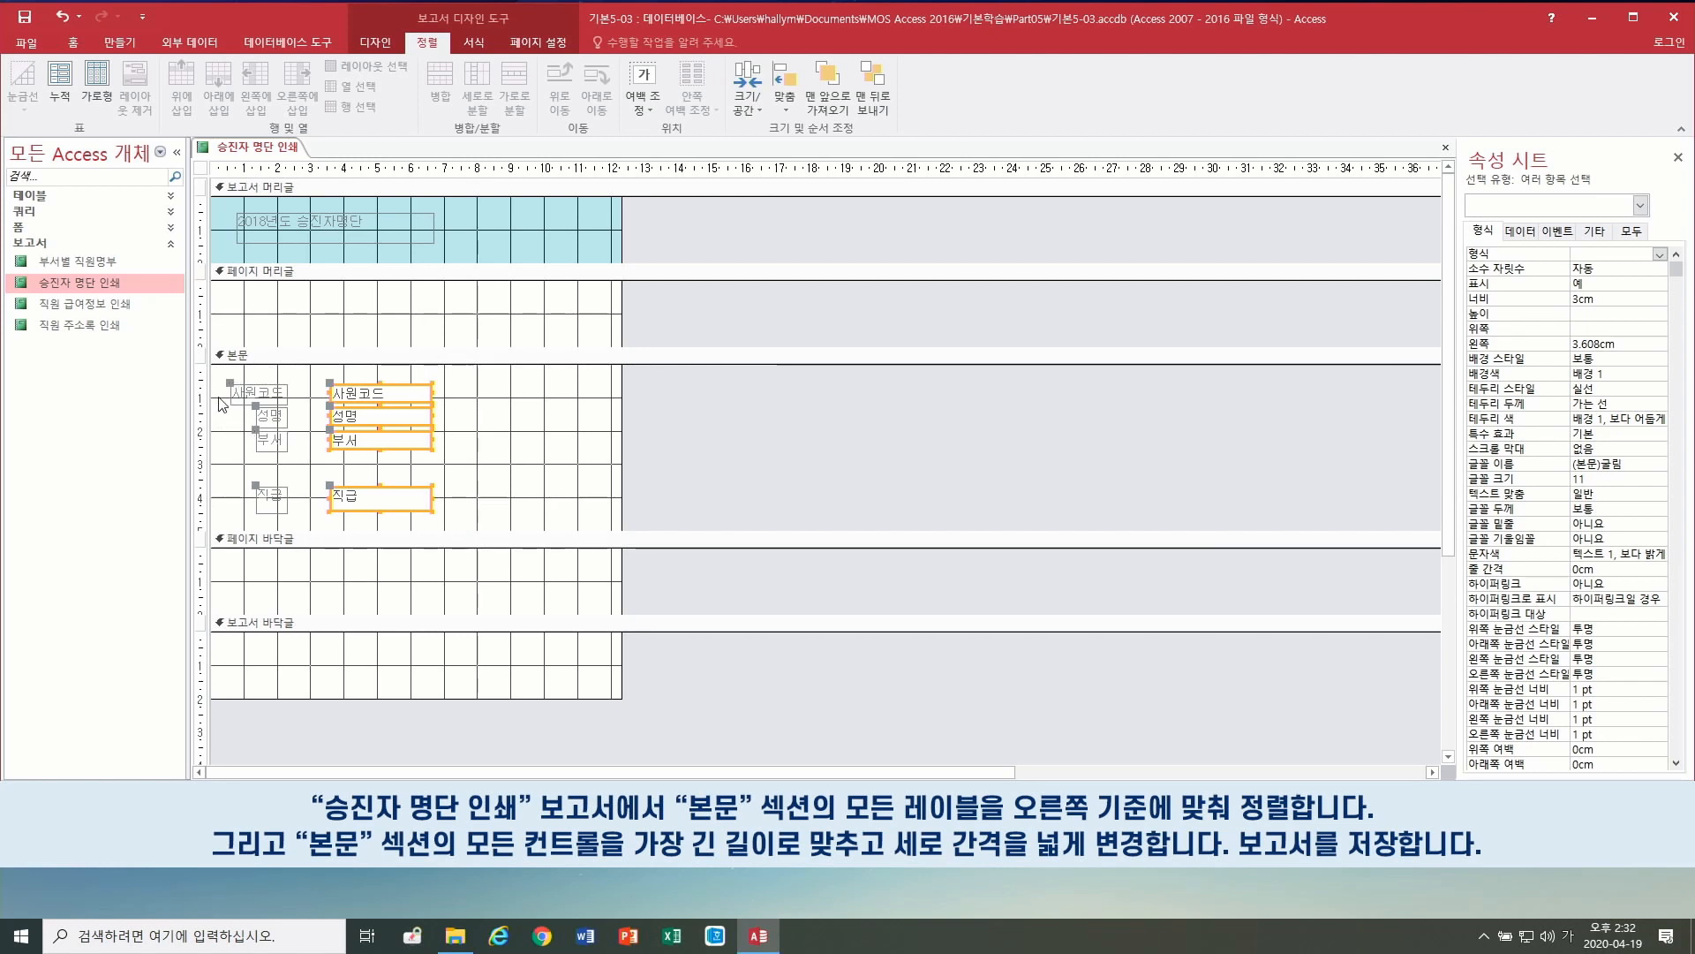
{"action": "left_click_drag", "start_coordinate": [220, 375], "coordinate": [472, 519]}
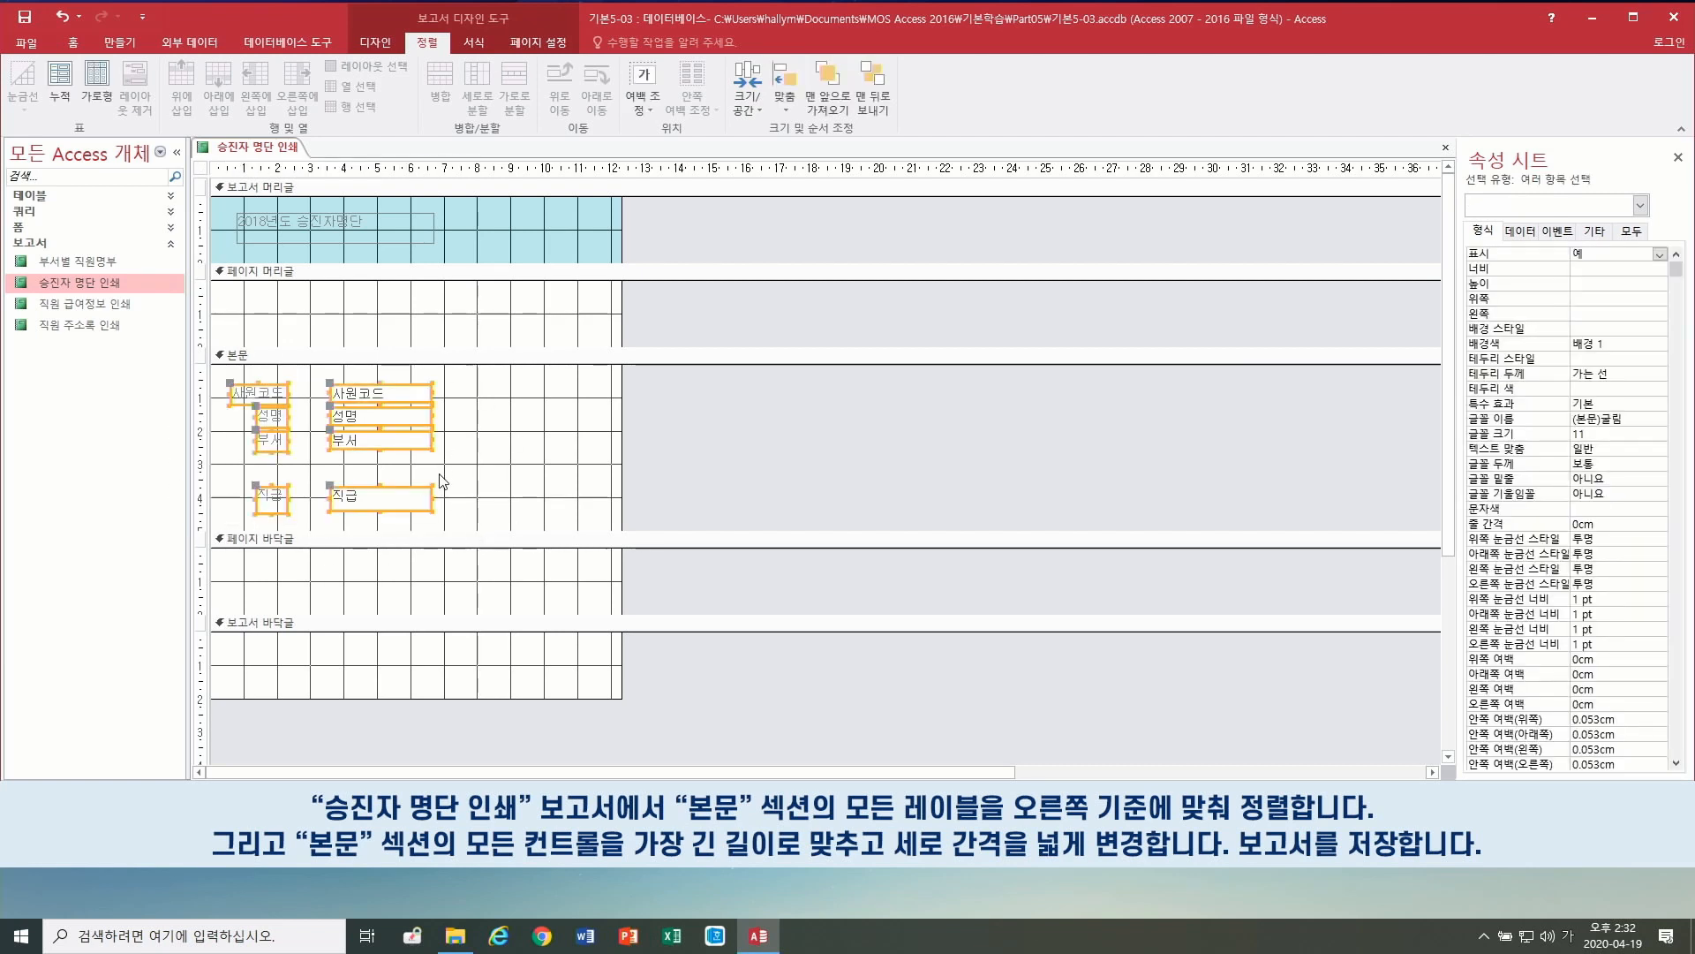
{"action": "left_click", "coordinate": [668, 416]}
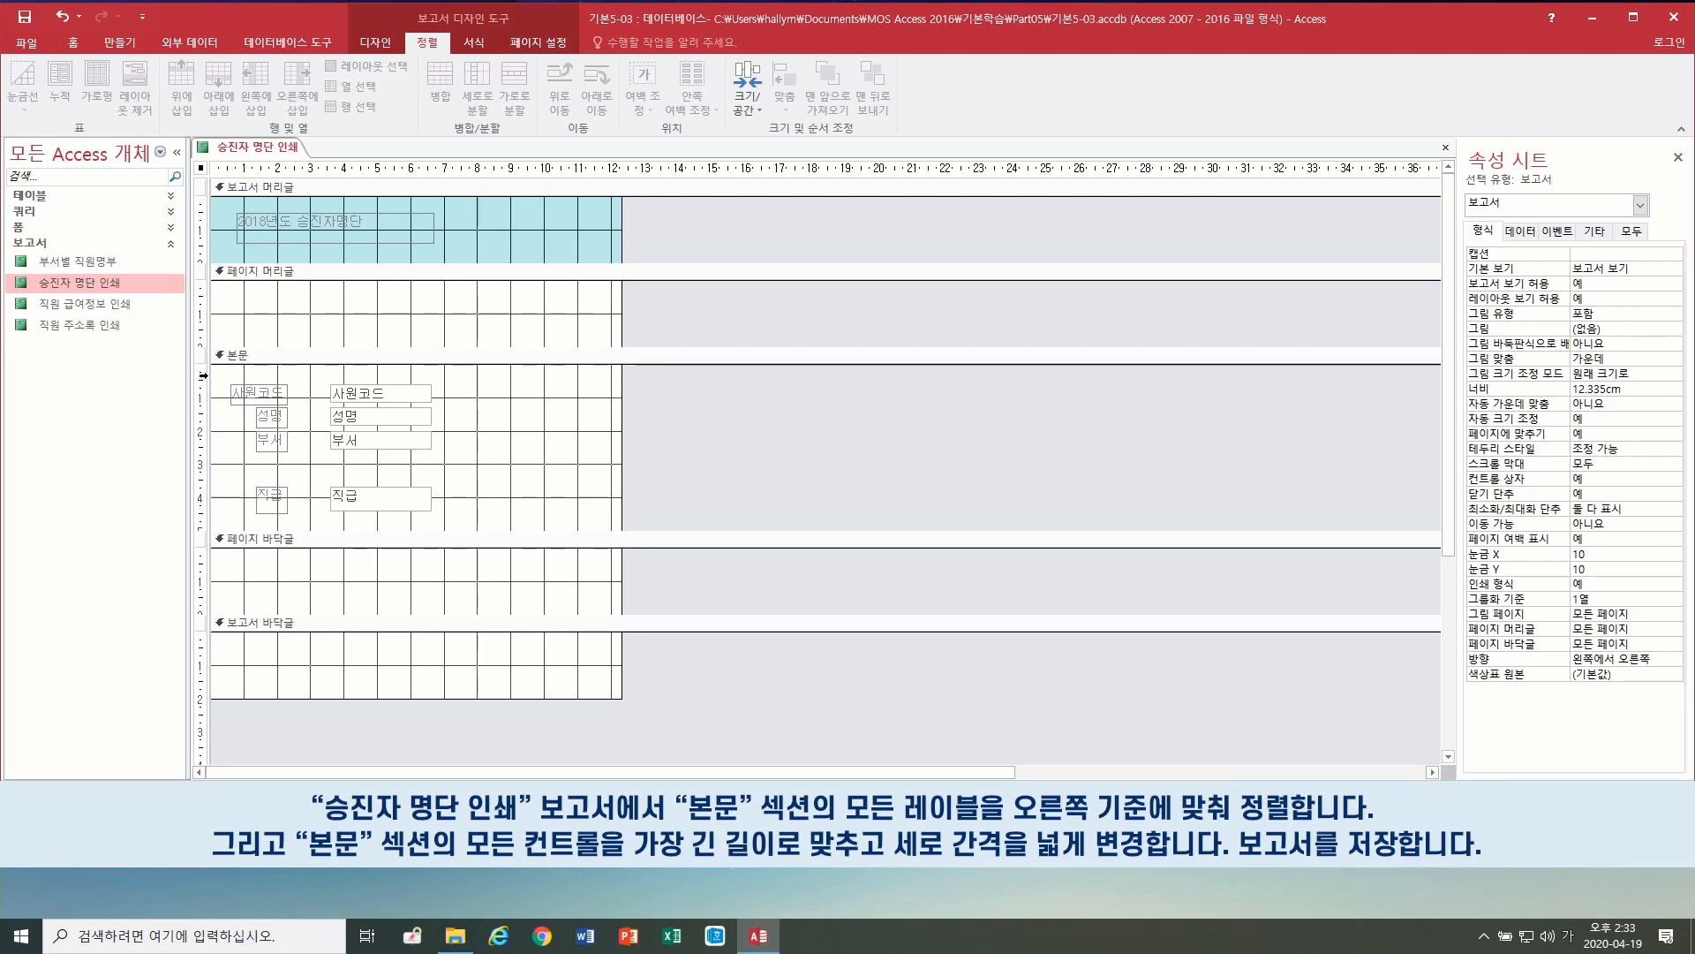
{"action": "left_click_drag", "start_coordinate": [199, 374], "coordinate": [202, 524]}
{"action": "left_click", "coordinate": [766, 394]}
Step: Size all 본문 section controls to the tallest (가장 긴 길이에) and increase their vertical spacing (세로 간격 넓게)
{"action": "left_click_drag", "start_coordinate": [196, 375], "coordinate": [202, 515]}
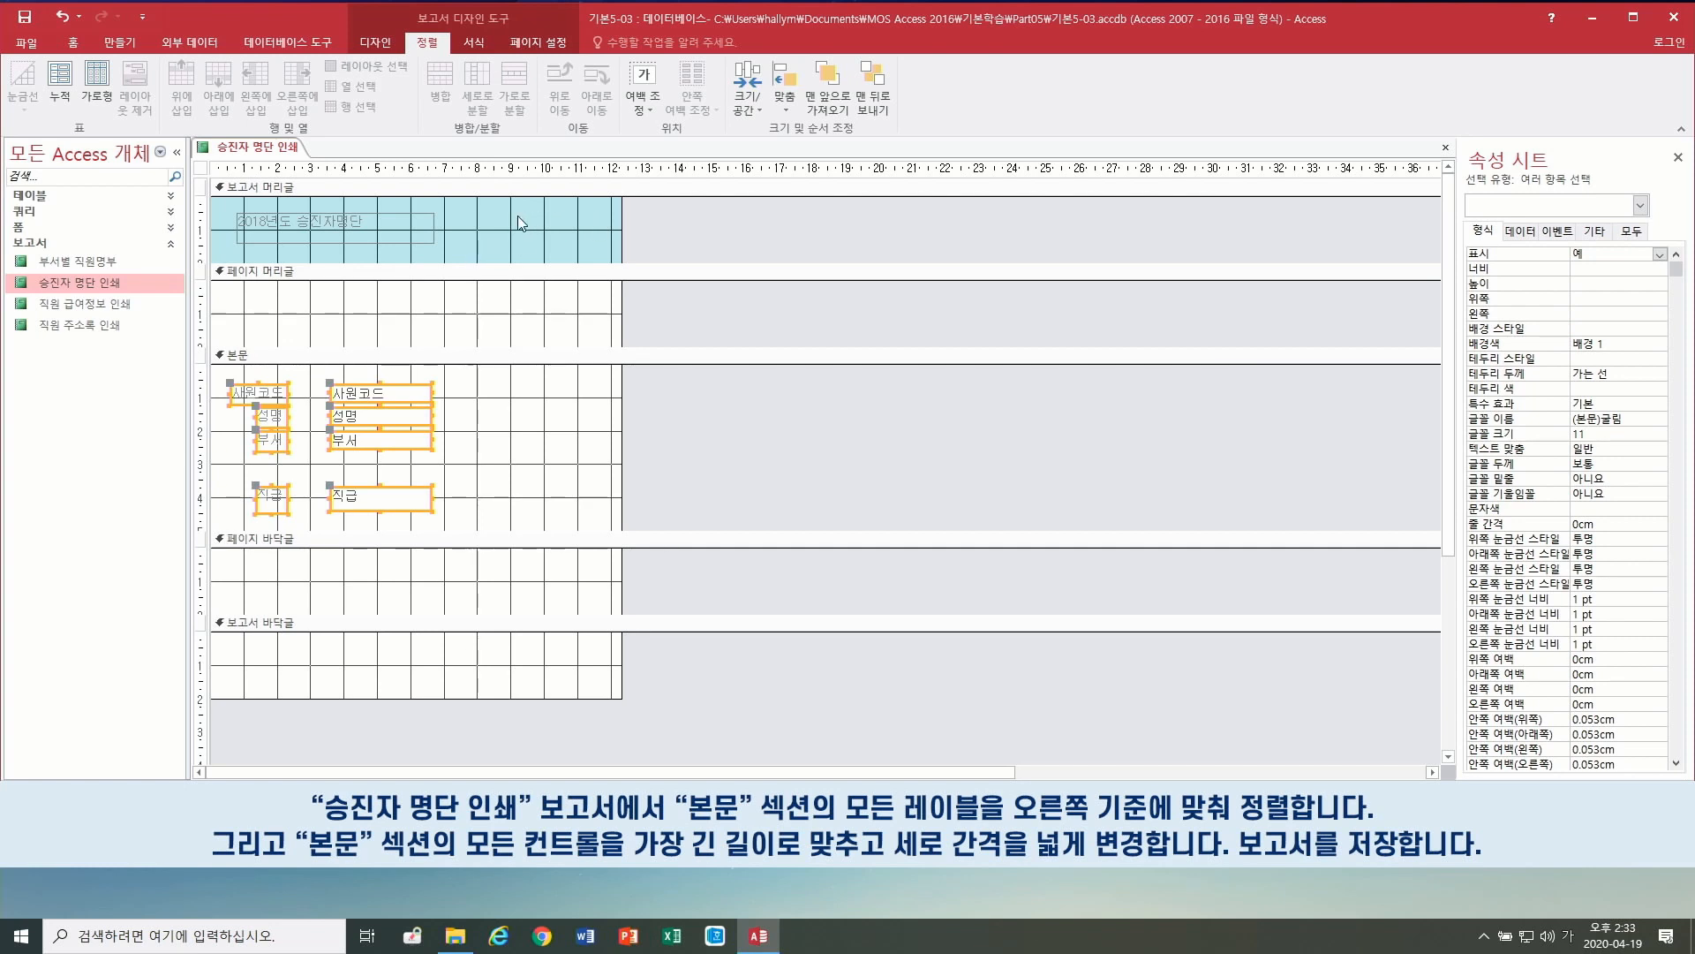
{"action": "left_click", "coordinate": [745, 107]}
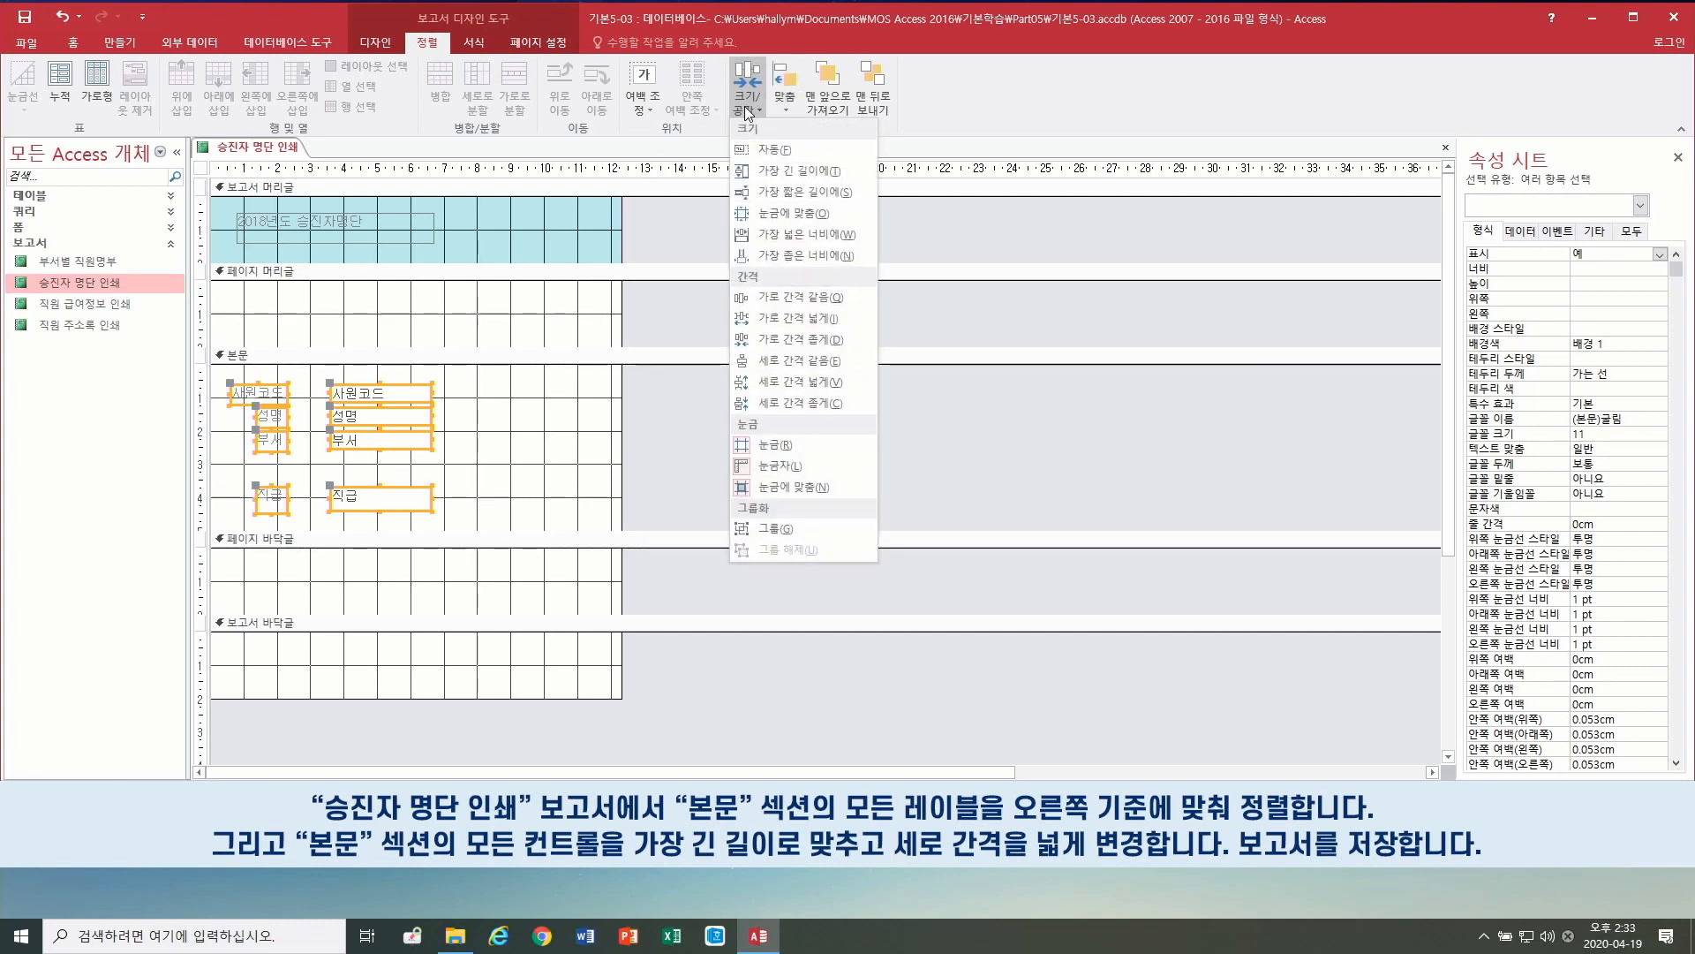
{"action": "left_click", "coordinate": [754, 172]}
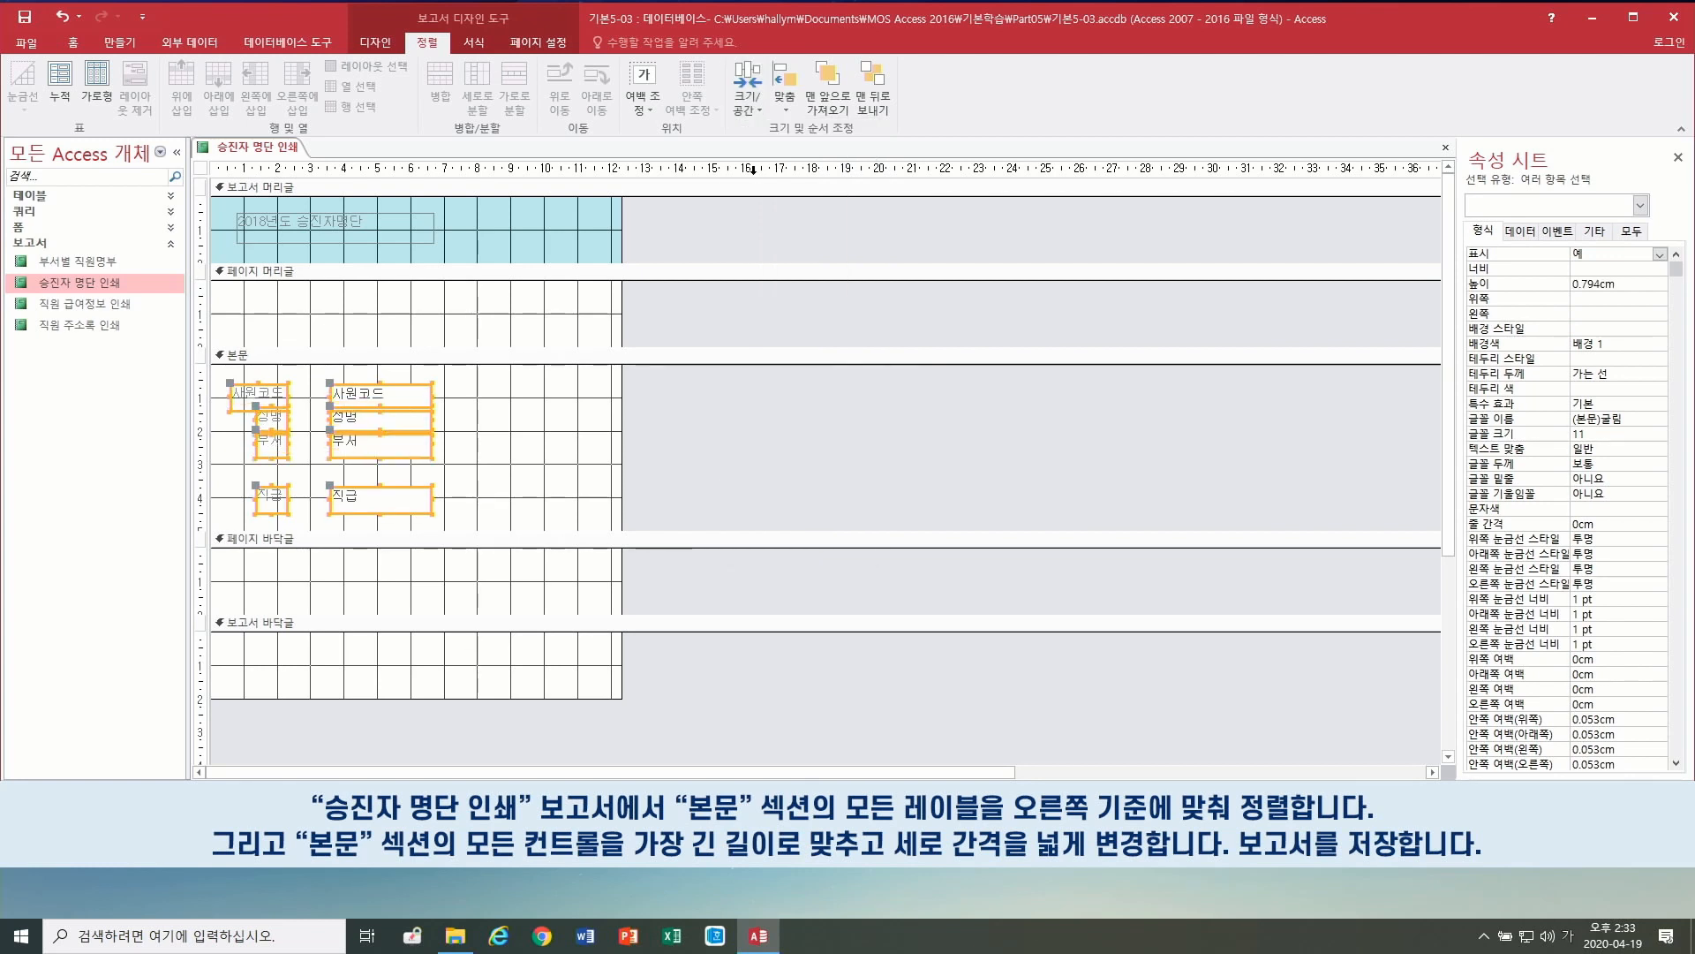
{"action": "left_click", "coordinate": [753, 110]}
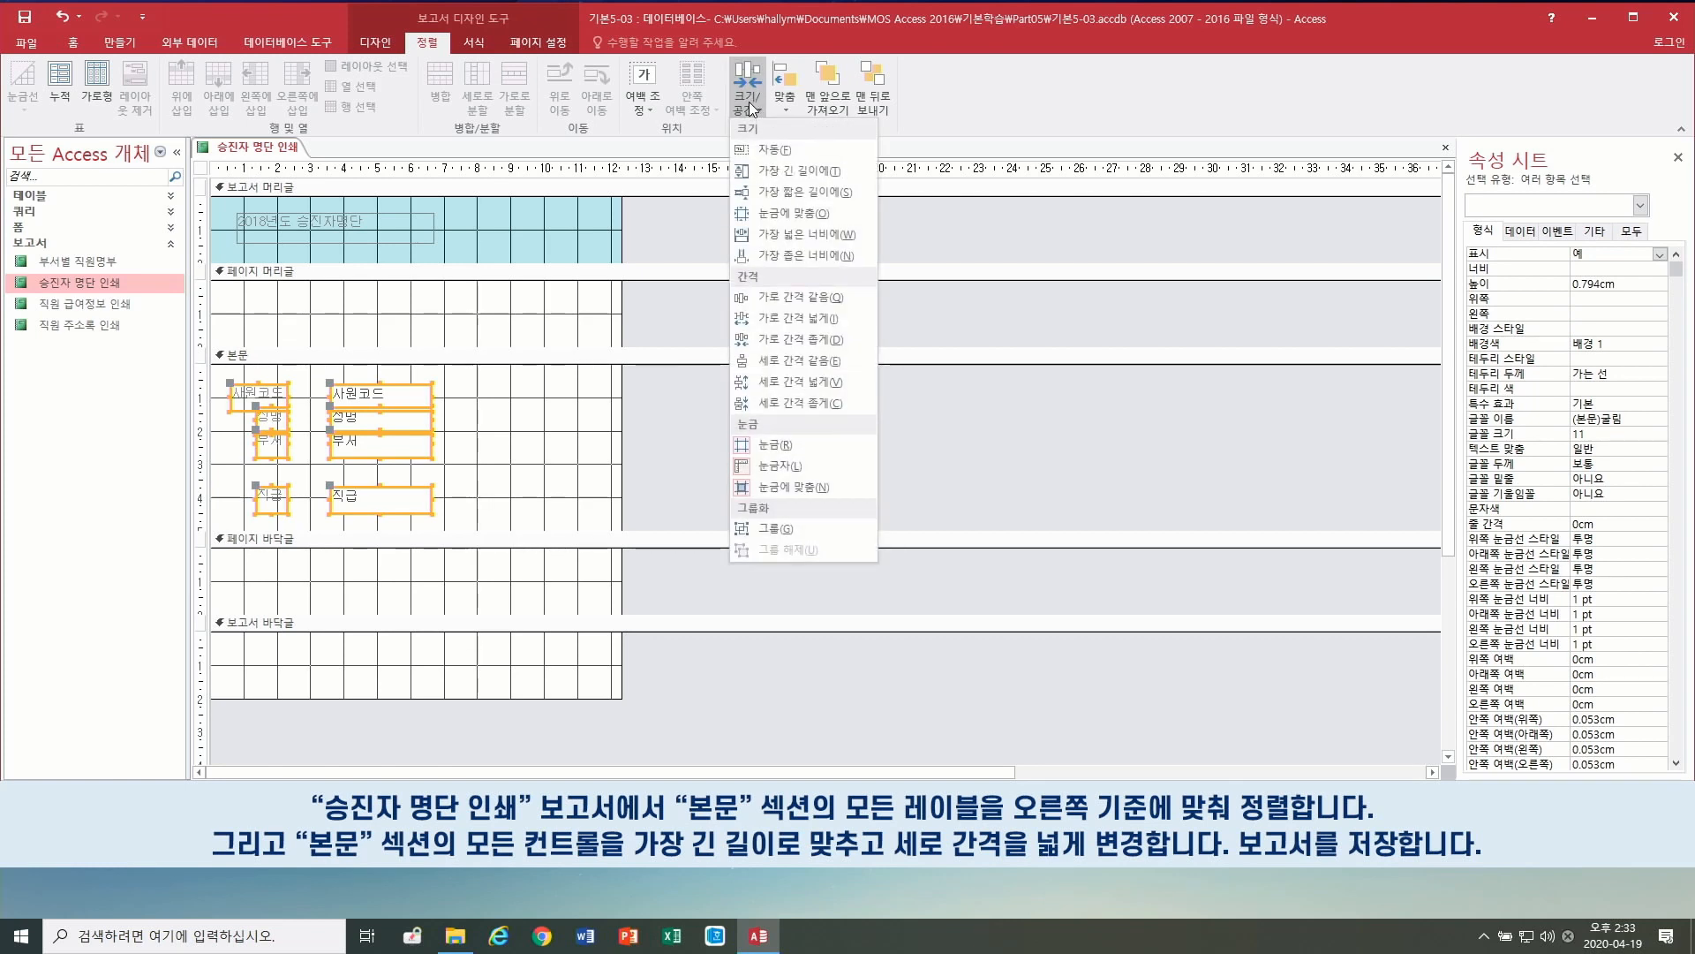
{"action": "left_click", "coordinate": [814, 381]}
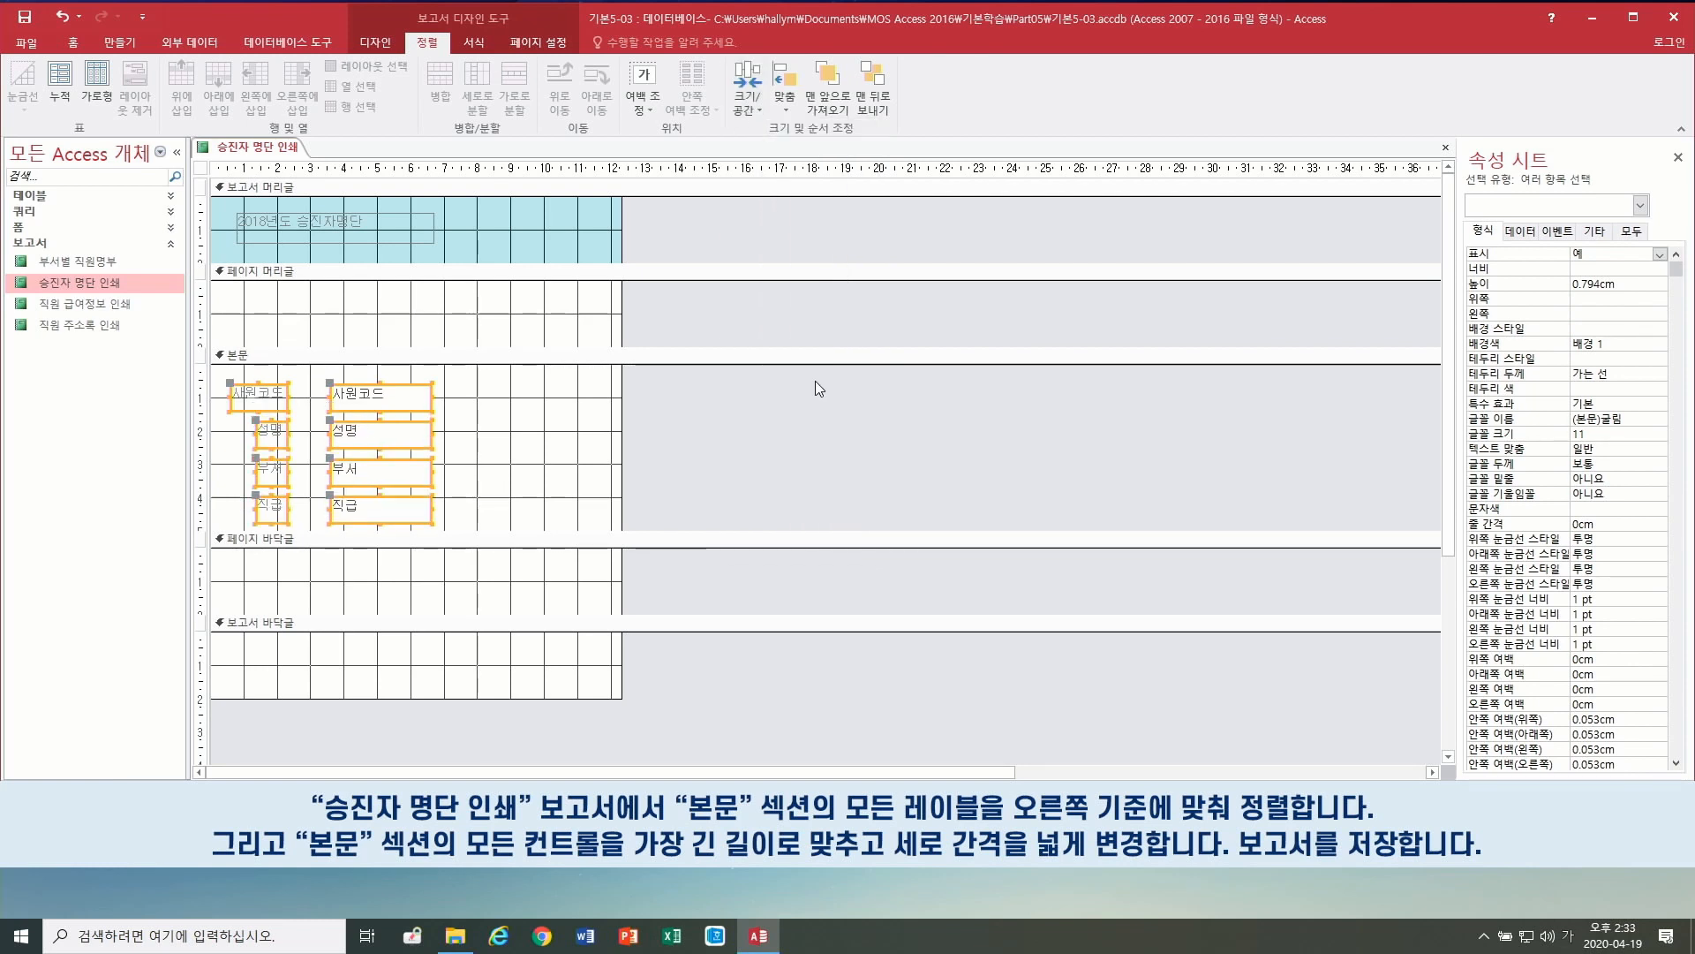
Step: Reapply the 가장 긴 길이에 sizing to the selected 본문 controls and close the 승진자 명단 인쇄 report
{"action": "left_click", "coordinate": [740, 85]}
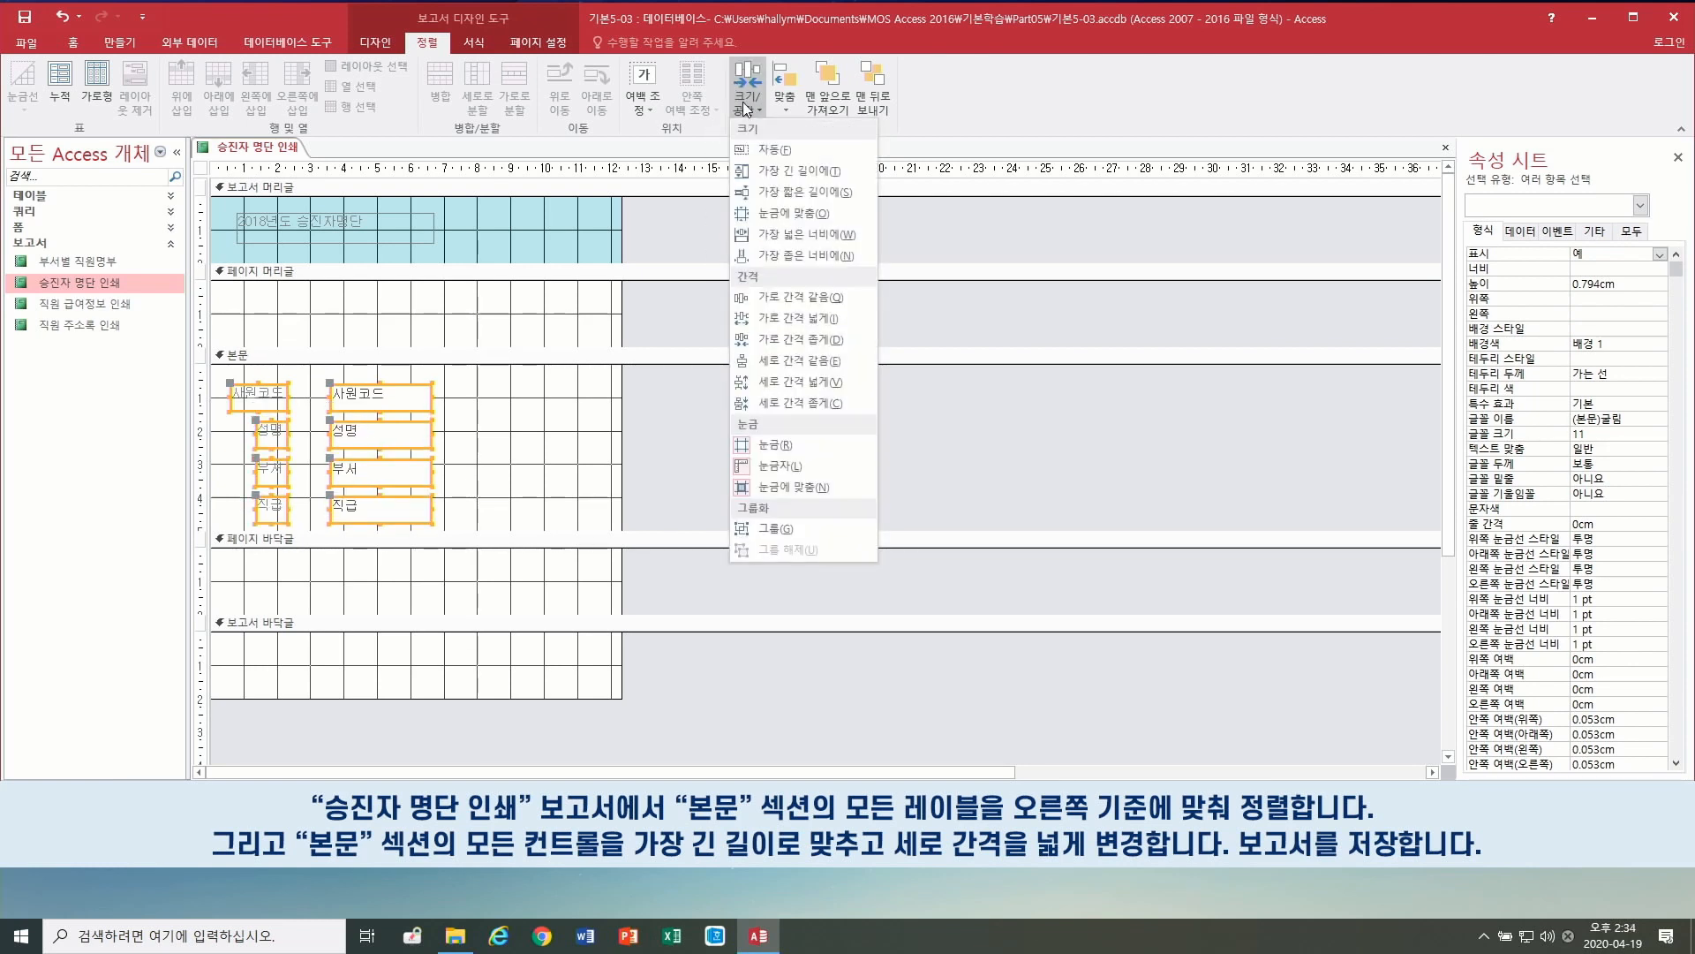
{"action": "left_click", "coordinate": [776, 171]}
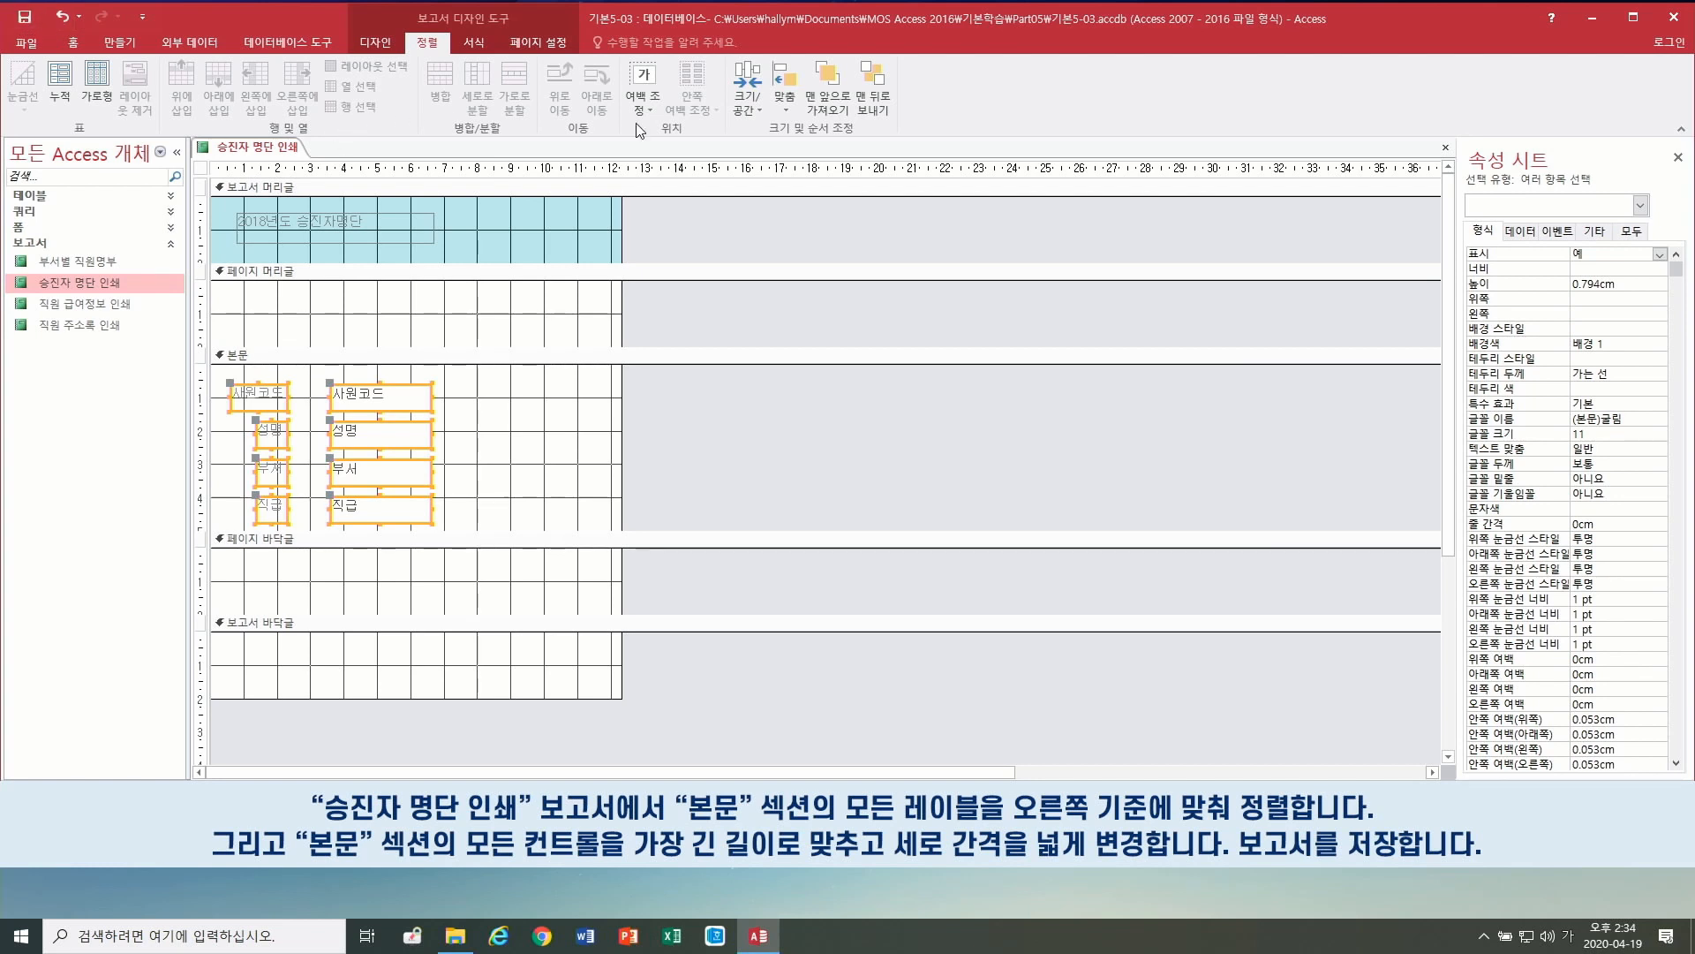
{"action": "left_click", "coordinate": [1445, 147]}
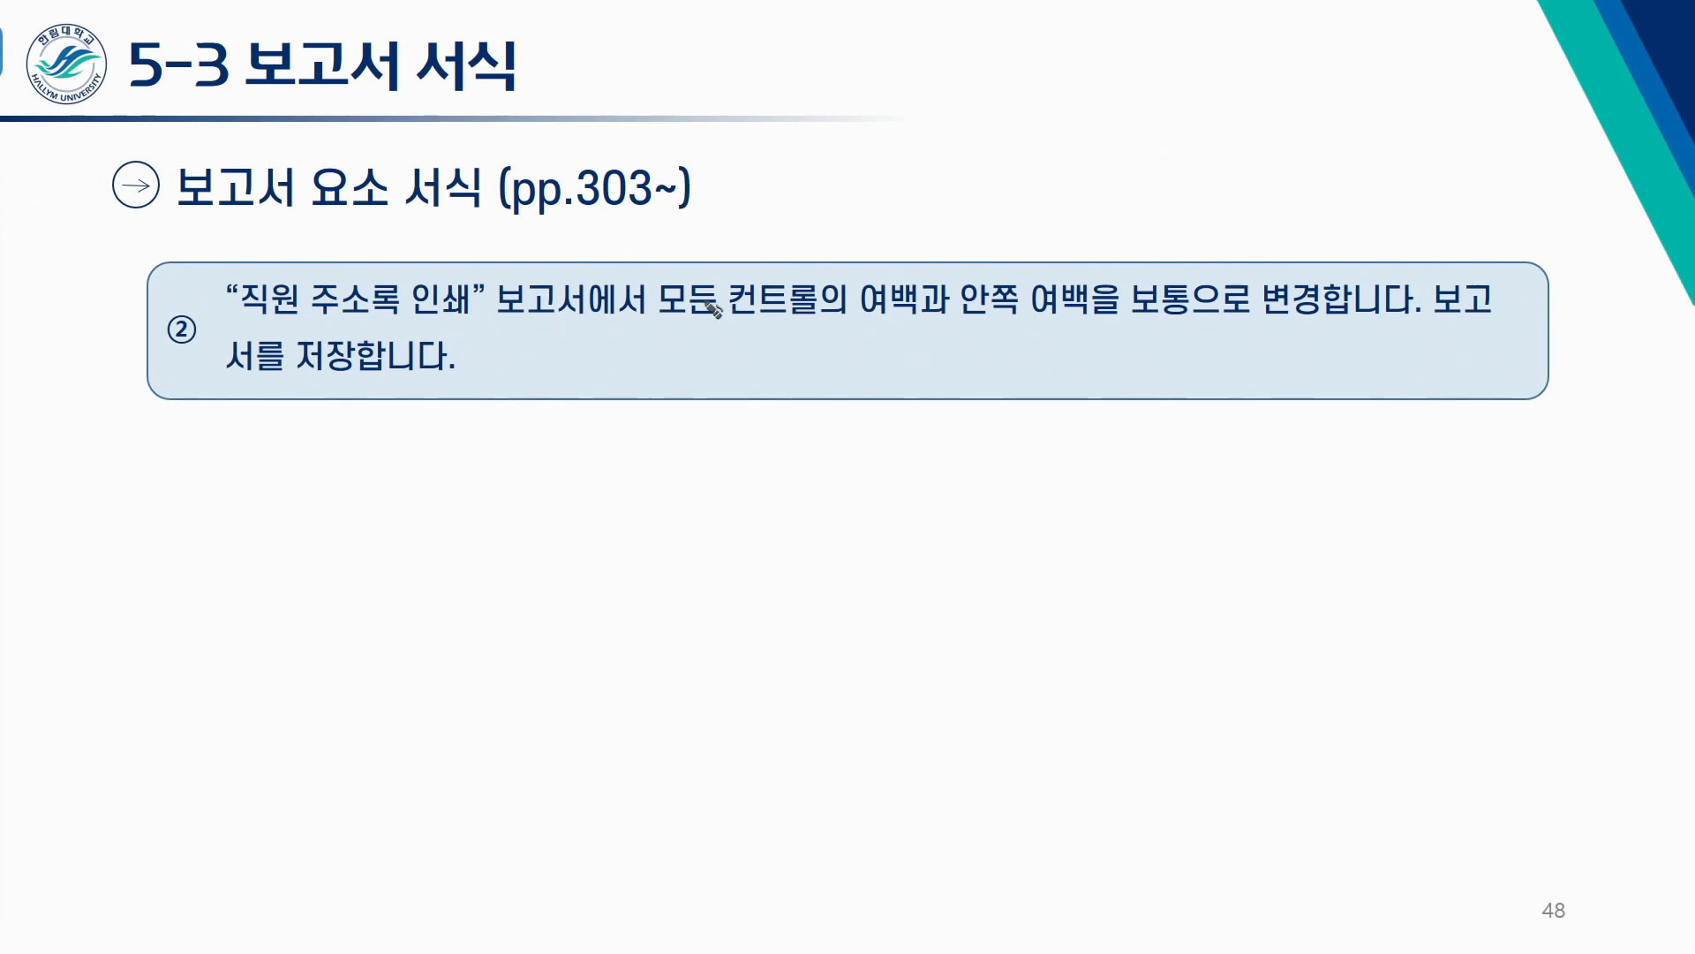
{"action": "mouse_move", "coordinate": [655, 319]}
{"action": "left_mouse_down"}
{"action": "mouse_move", "coordinate": [770, 318]}
{"action": "mouse_move", "coordinate": [768, 277]}
{"action": "mouse_move", "coordinate": [825, 305]}
{"action": "mouse_move", "coordinate": [706, 322]}
{"action": "left_mouse_up"}
{"action": "mouse_move", "coordinate": [850, 324]}
{"action": "left_mouse_down"}
{"action": "mouse_move", "coordinate": [1086, 323]}
{"action": "mouse_move", "coordinate": [1132, 300]}
{"action": "mouse_move", "coordinate": [1183, 313]}
{"action": "left_mouse_up"}
{"action": "mouse_move", "coordinate": [900, 324]}
{"action": "left_mouse_down"}
{"action": "mouse_move", "coordinate": [980, 356]}
{"action": "mouse_move", "coordinate": [1139, 320]}
{"action": "mouse_move", "coordinate": [1148, 335]}
{"action": "left_mouse_up"}
{"action": "mouse_move", "coordinate": [1048, 273]}
{"action": "left_mouse_down"}
{"action": "mouse_move", "coordinate": [1165, 261]}
{"action": "mouse_move", "coordinate": [1138, 263]}
{"action": "left_mouse_up"}
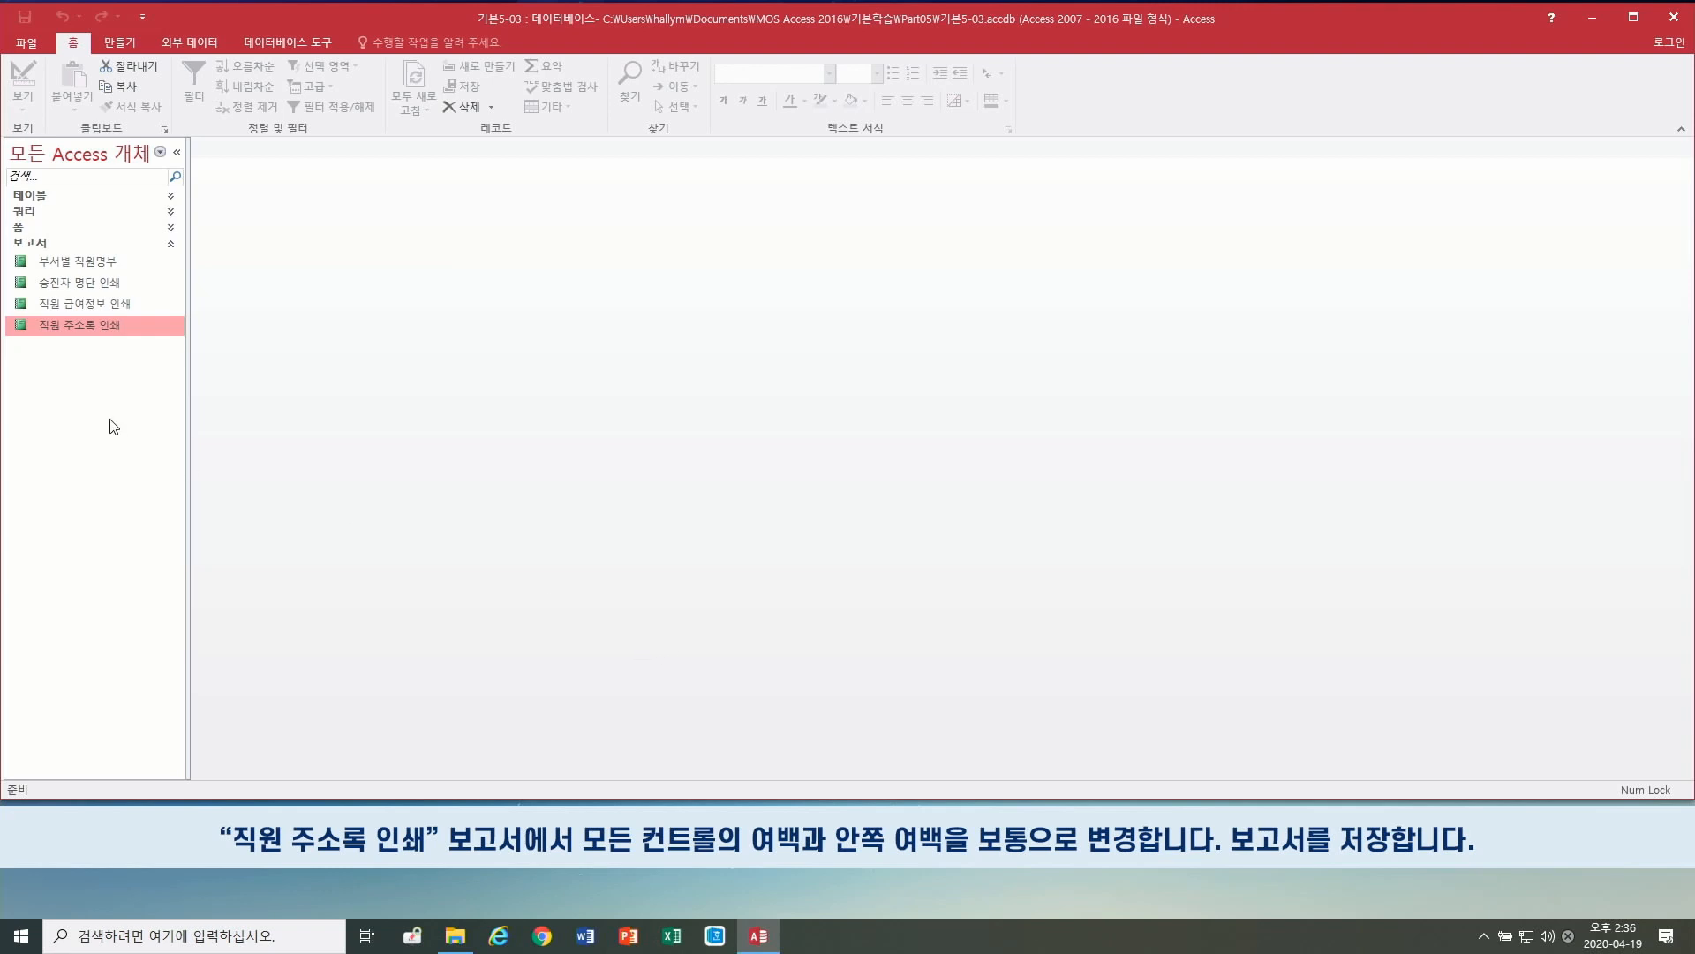
Step: Open the 직원 주소록 인쇄 report in layout view
{"action": "right_click", "coordinate": [113, 324]}
{"action": "left_click", "coordinate": [157, 361]}
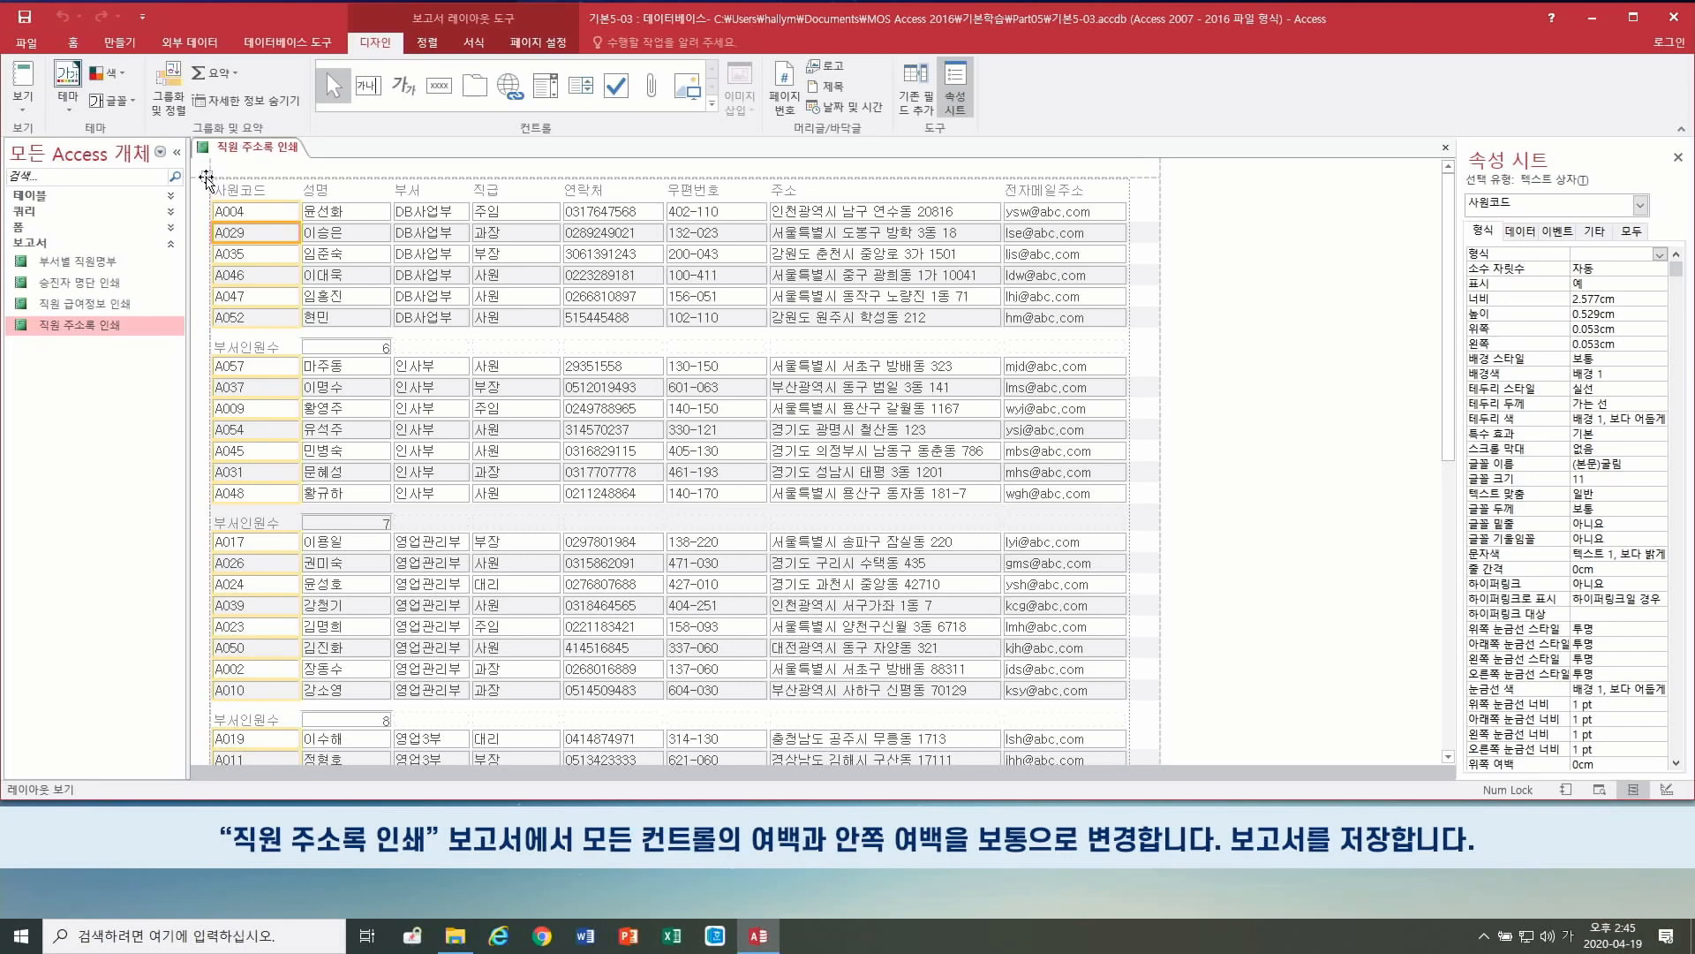
Step: Set the control margins of the entire layout in the 직원 주소록 인쇄 report to 보통
{"action": "left_click", "coordinate": [208, 179]}
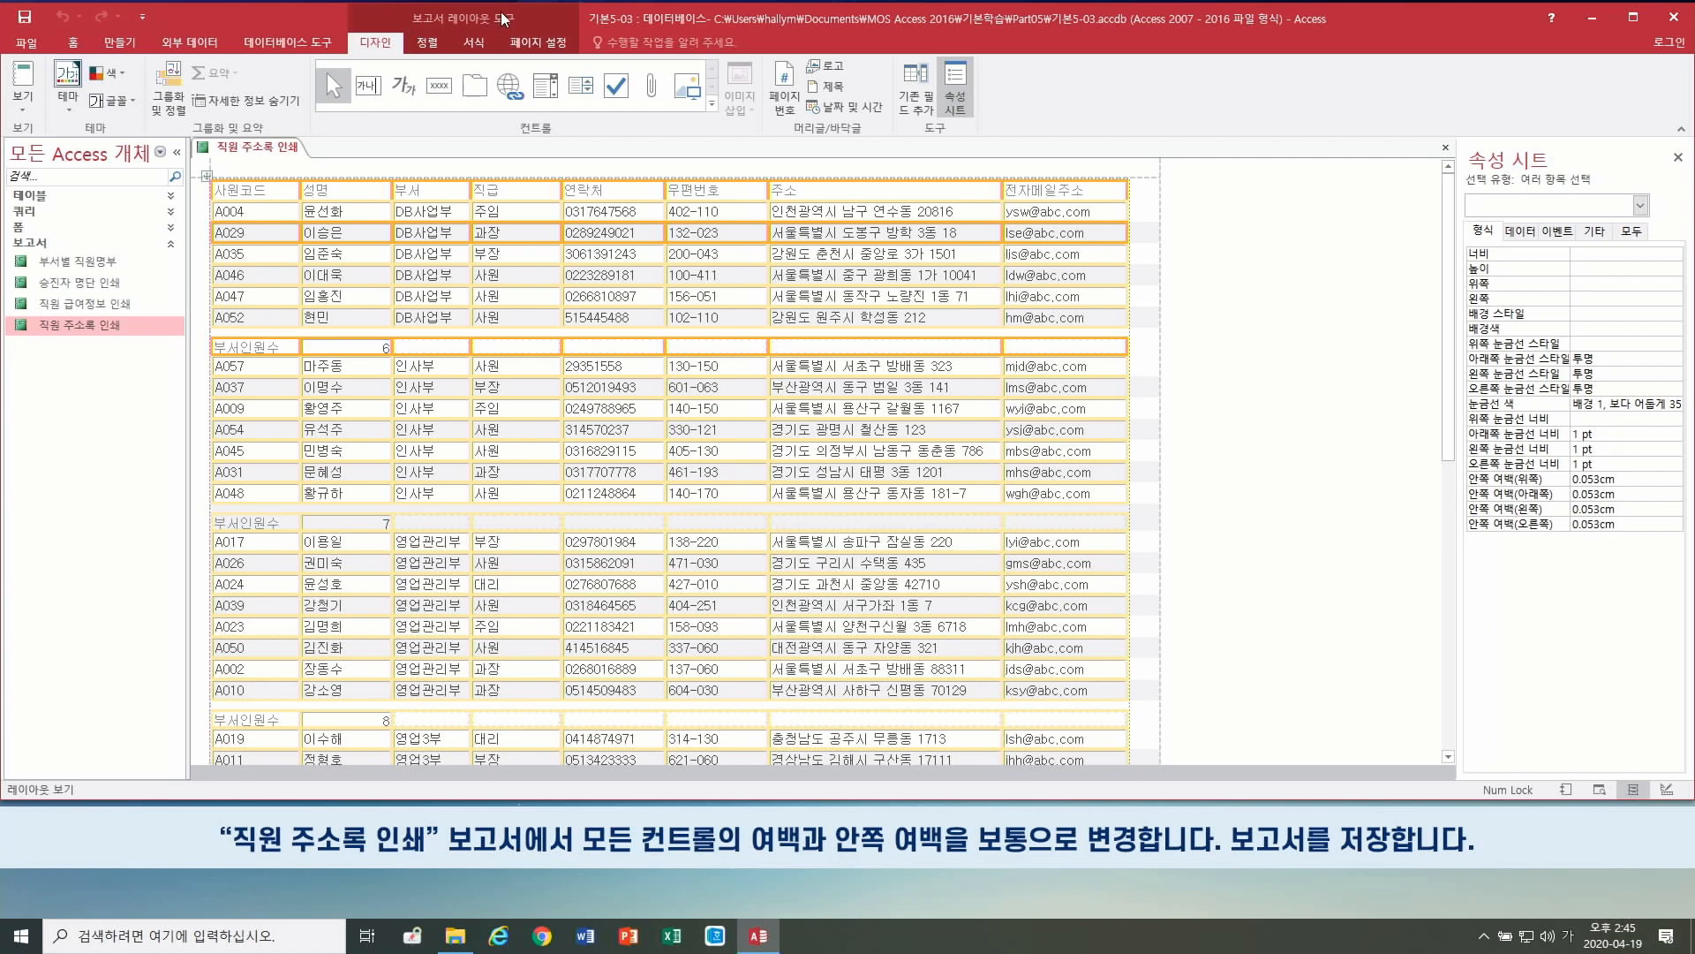
{"action": "left_click", "coordinate": [425, 41]}
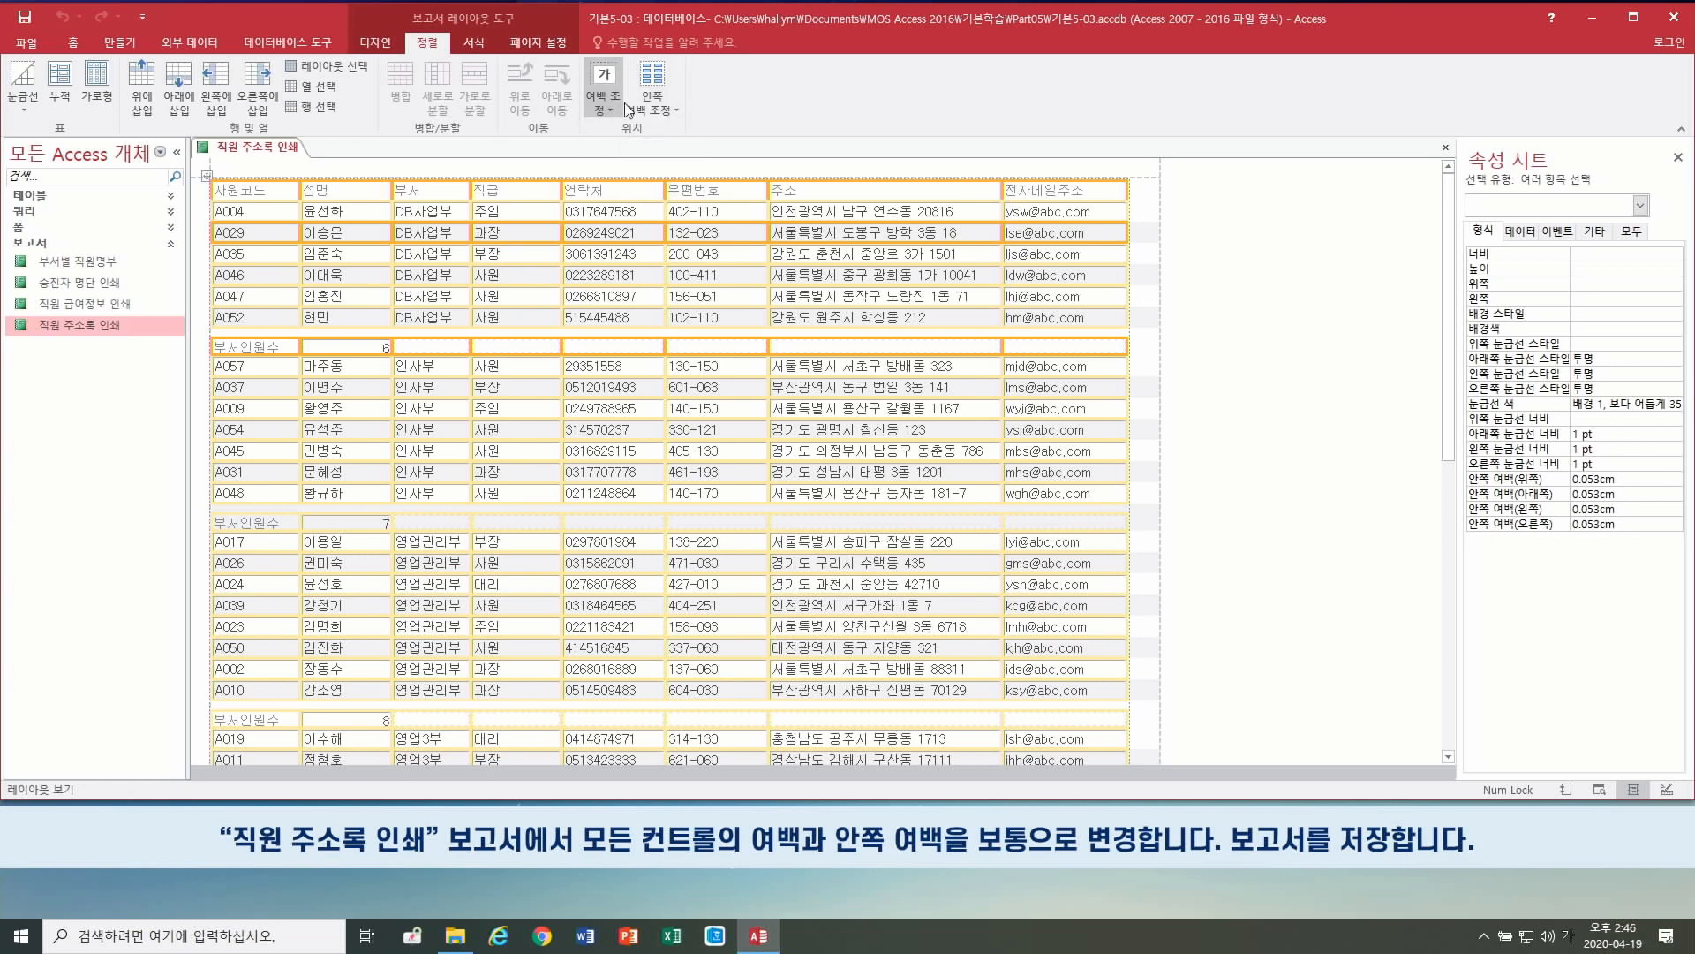
{"action": "left_click", "coordinate": [599, 108]}
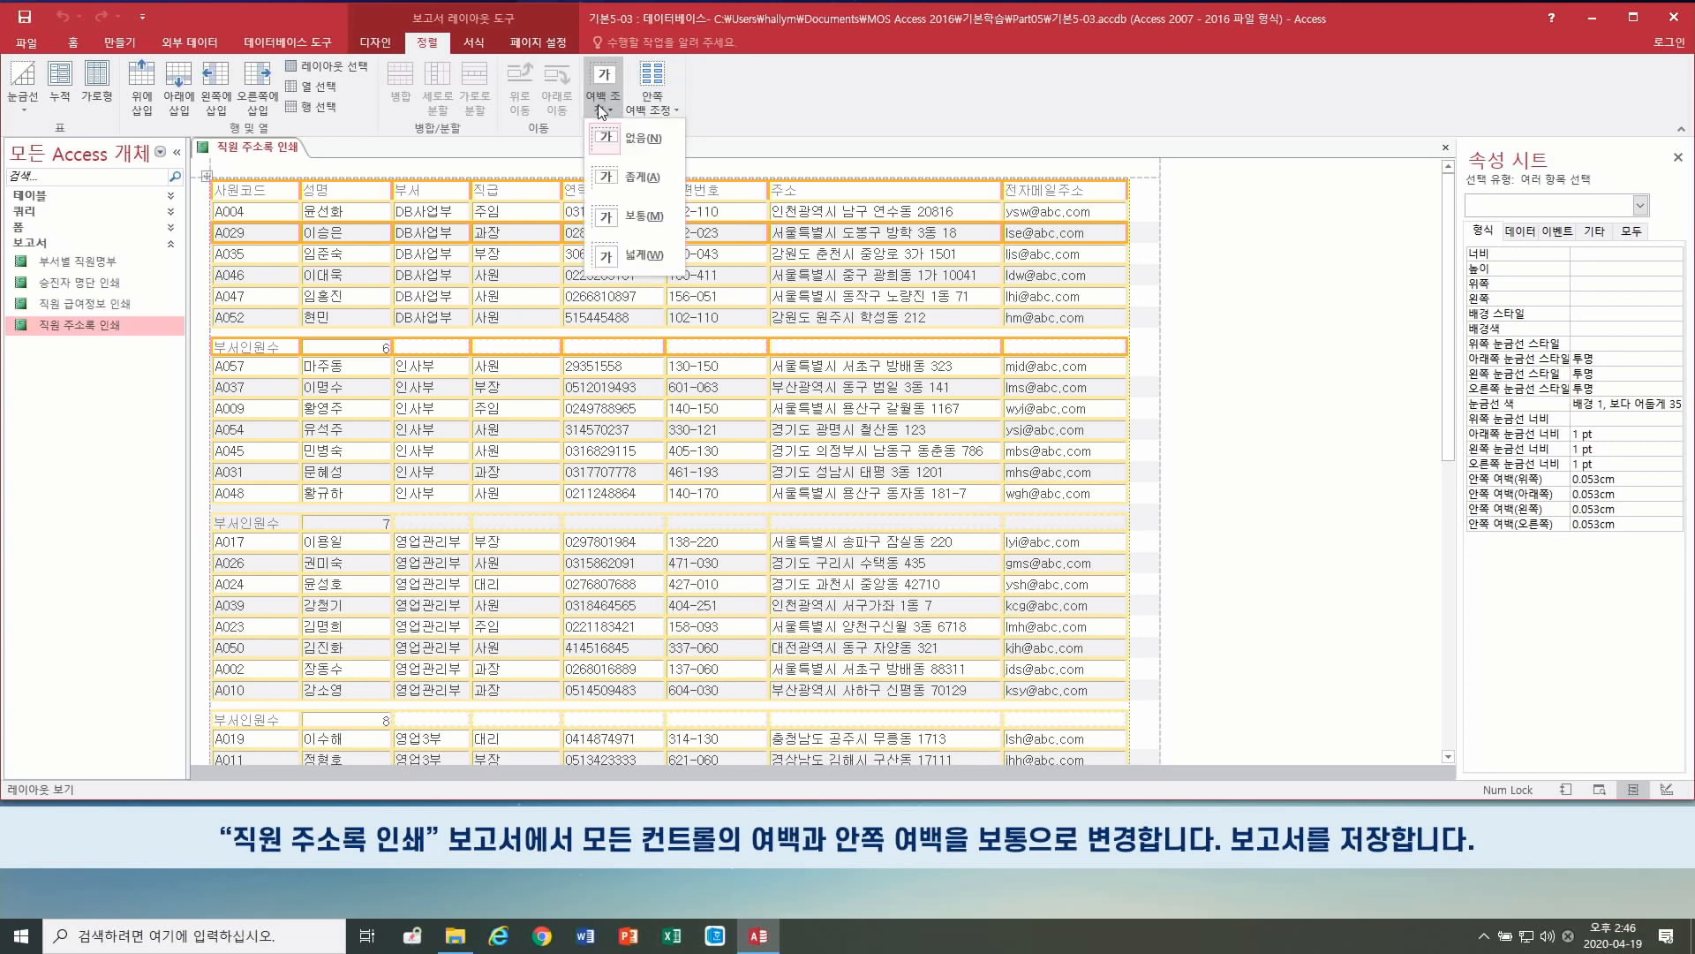
{"action": "left_click", "coordinate": [629, 217]}
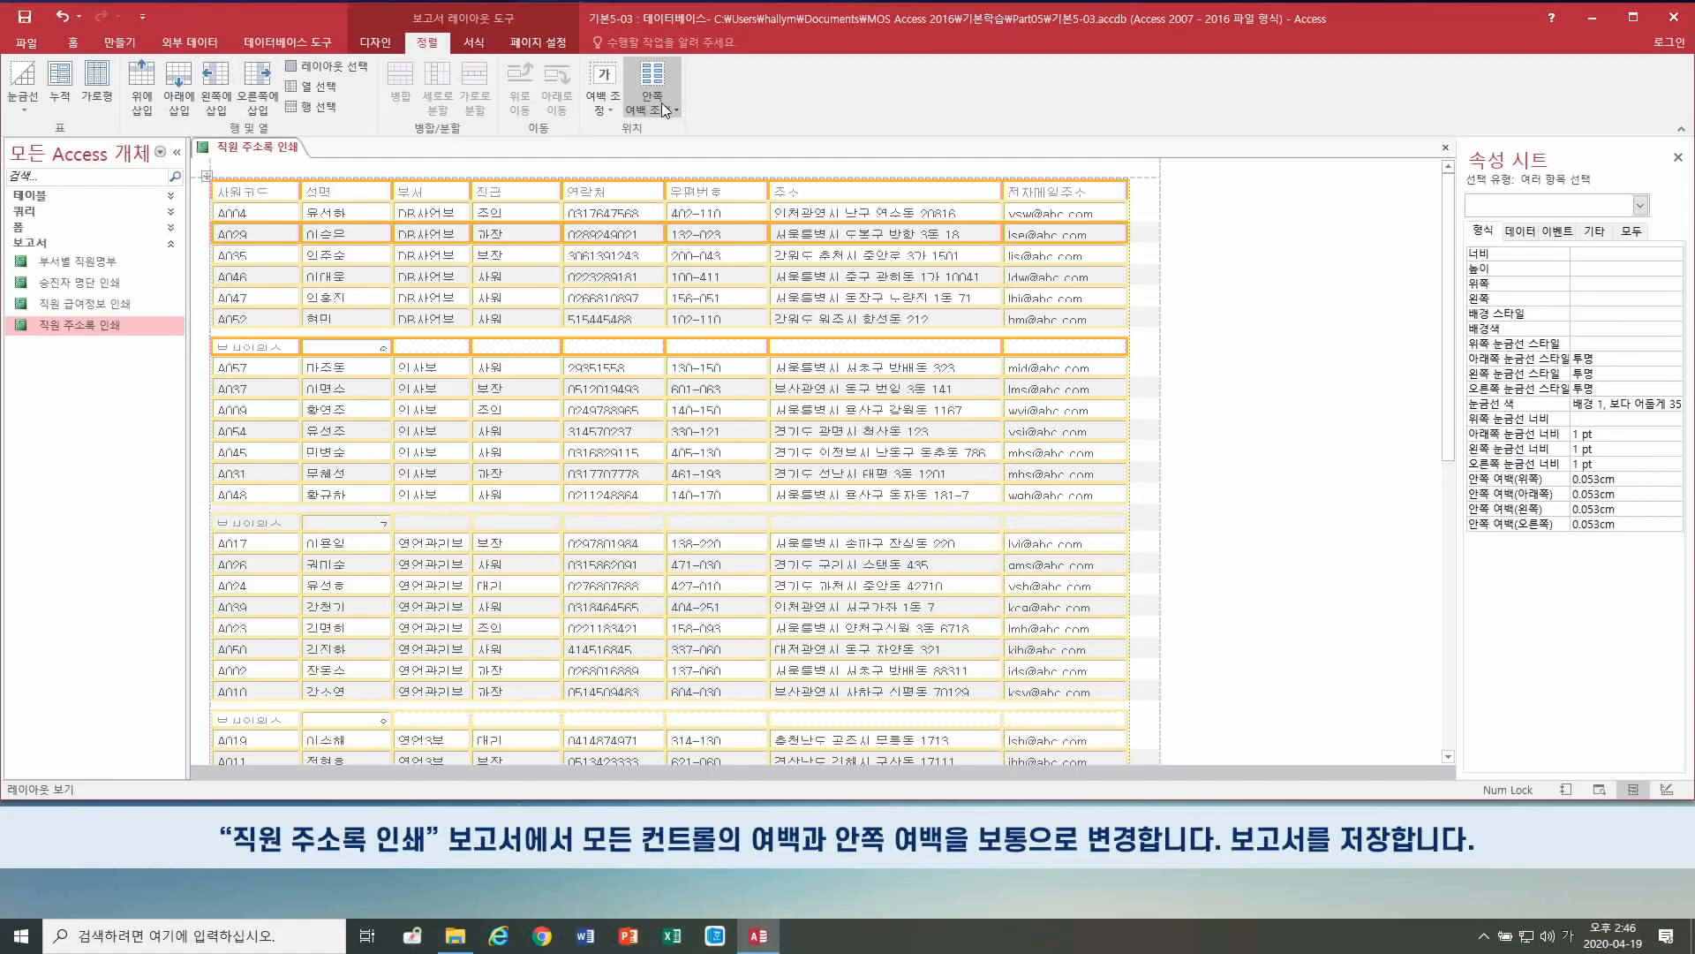
Step: Set the control padding of all selected controls to 보통 and close the 직원 주소록 인쇄 report
{"action": "left_click", "coordinate": [660, 104]}
{"action": "left_click", "coordinate": [669, 214]}
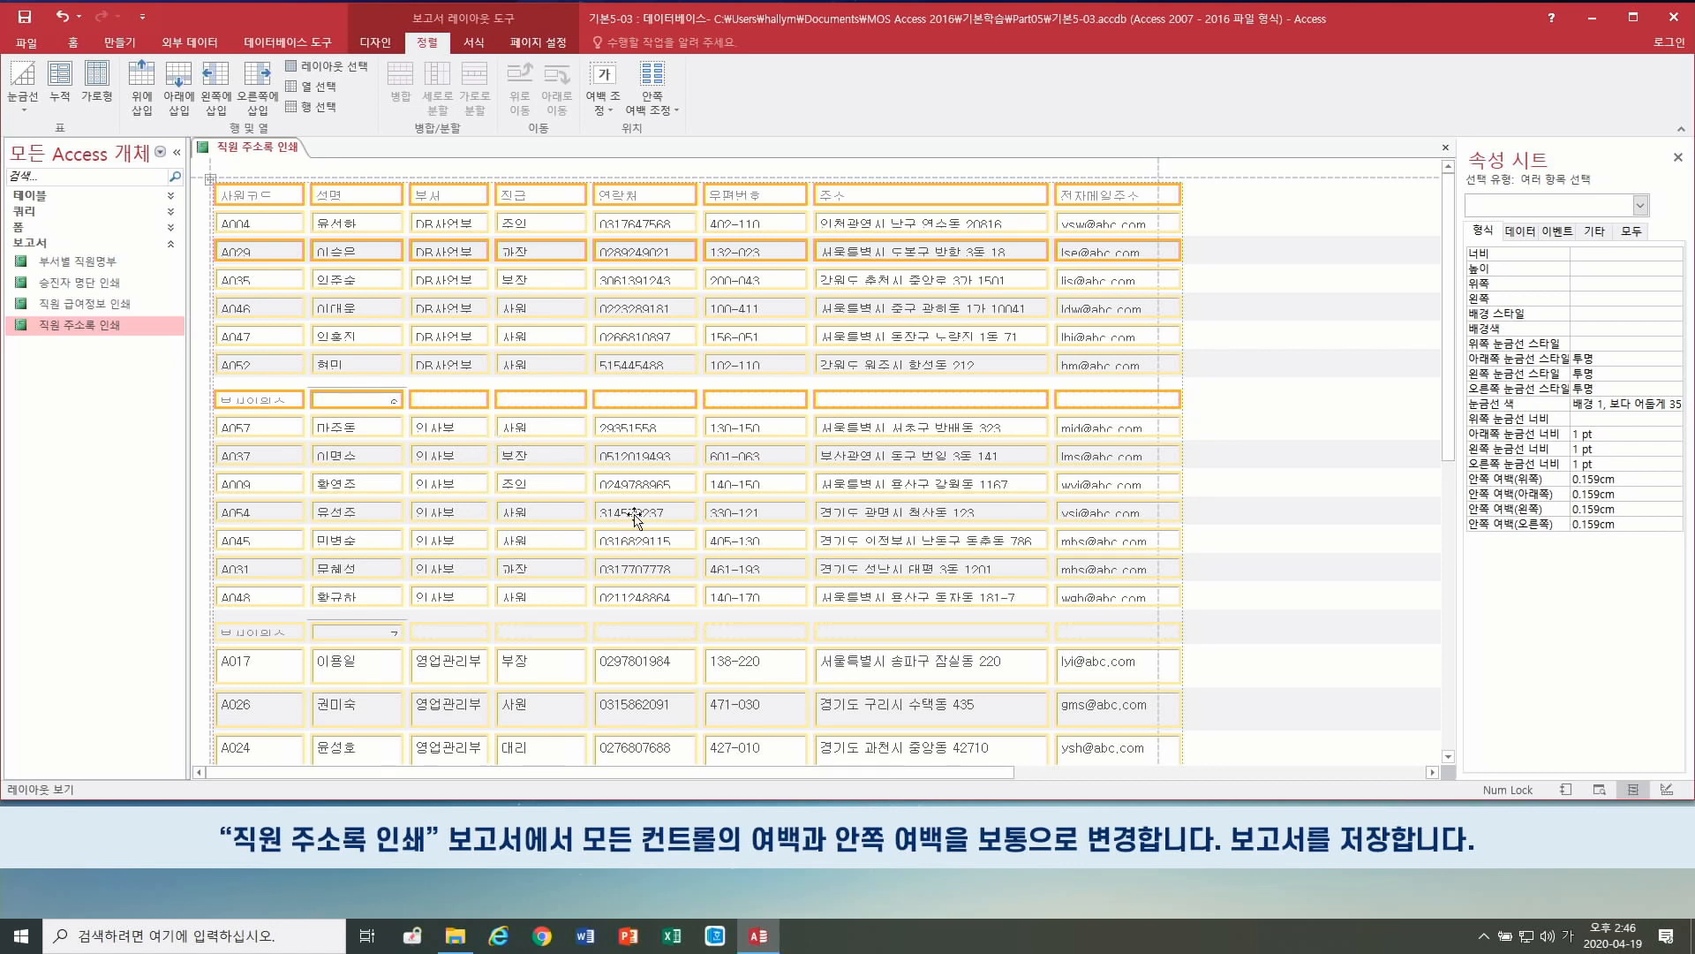
{"action": "left_click", "coordinate": [1447, 148]}
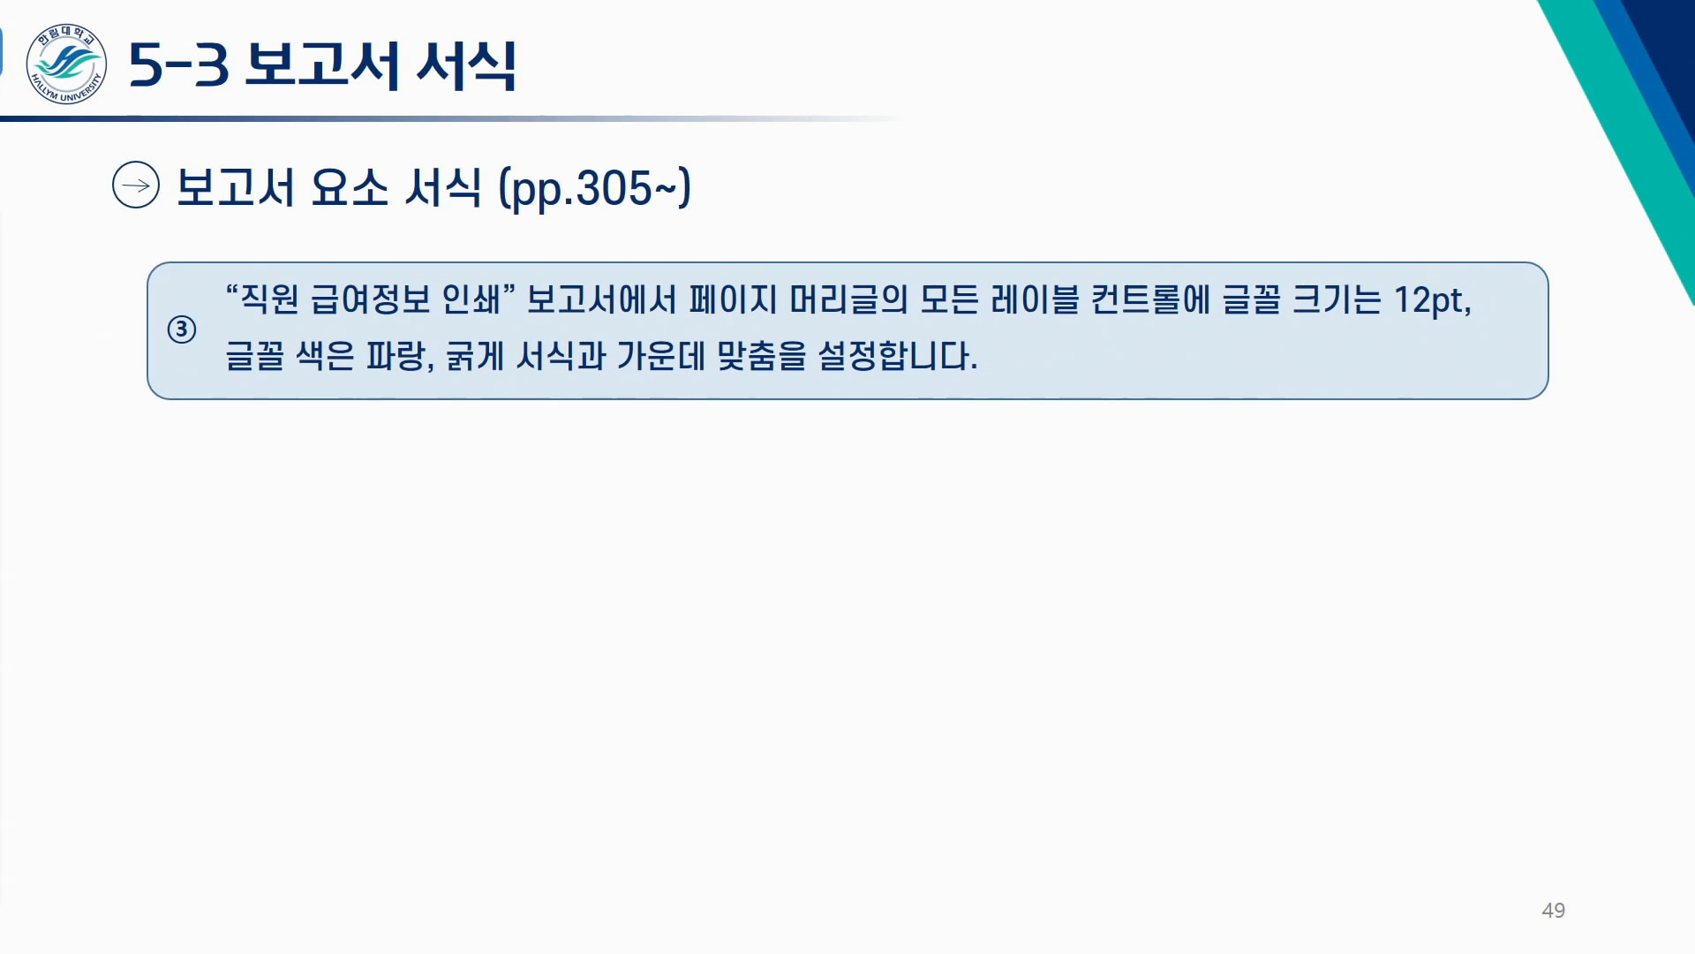
{"action": "mouse_move", "coordinate": [687, 324]}
{"action": "left_mouse_down"}
{"action": "mouse_move", "coordinate": [913, 322]}
{"action": "mouse_move", "coordinate": [1033, 281]}
{"action": "mouse_move", "coordinate": [1197, 290]}
{"action": "mouse_move", "coordinate": [912, 325]}
{"action": "left_mouse_up"}
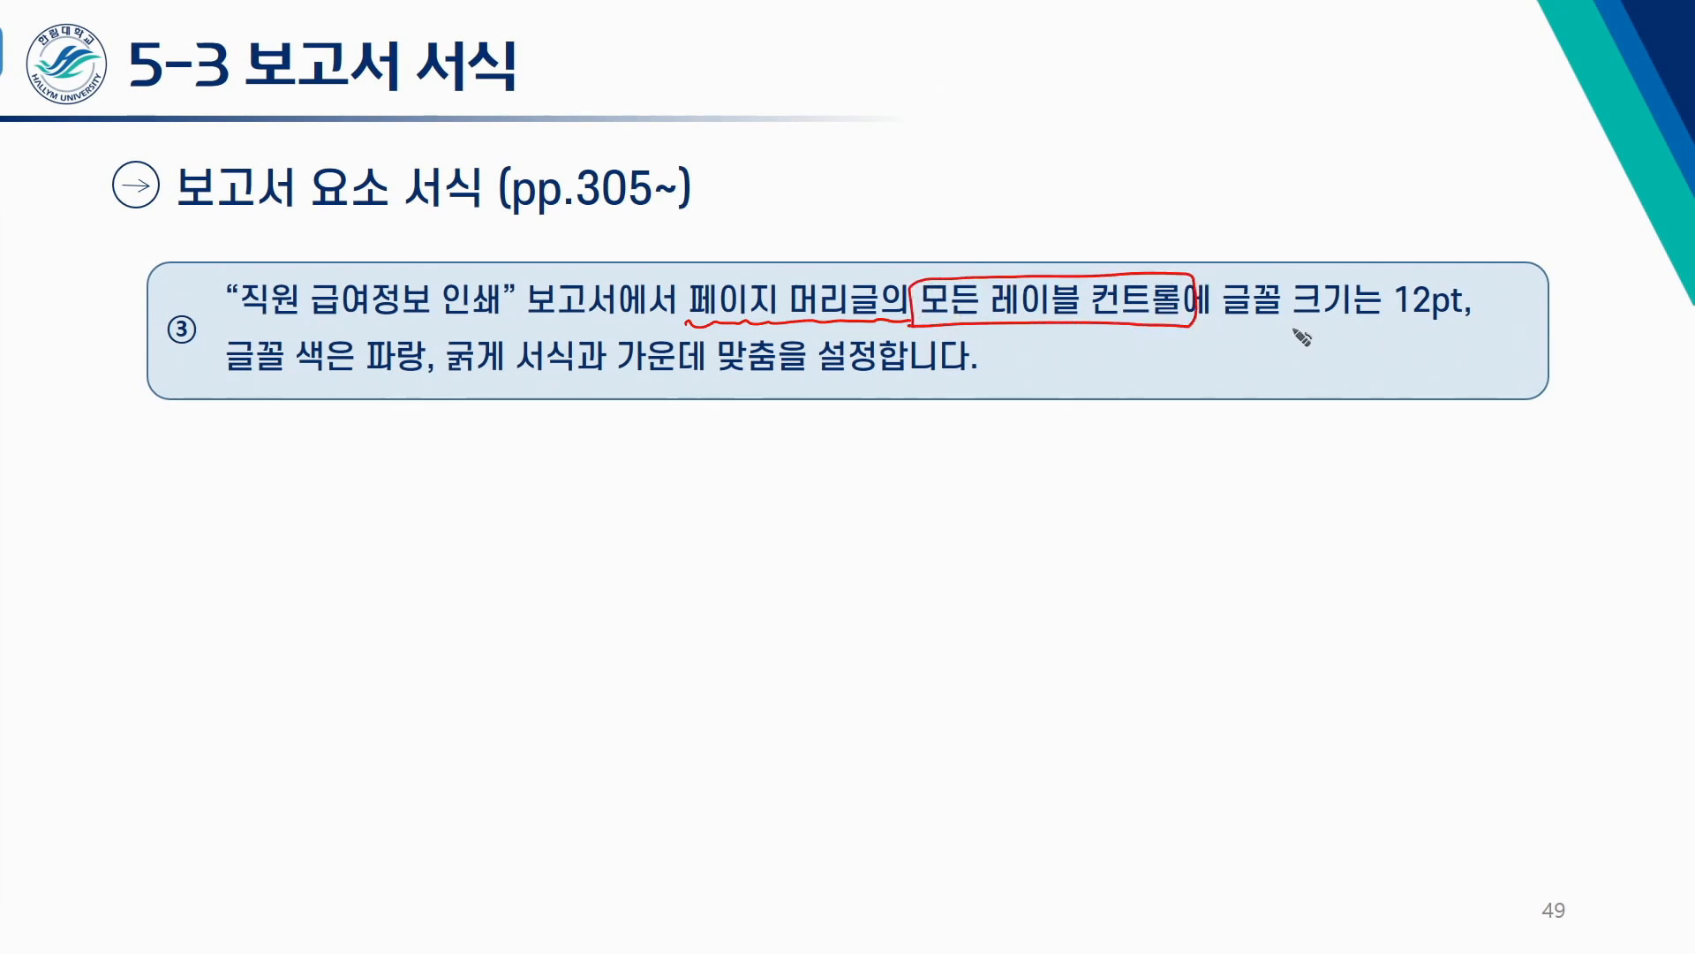
{"action": "left_click_drag", "start_coordinate": [1294, 325], "coordinate": [1471, 327]}
{"action": "left_click_drag", "start_coordinate": [228, 385], "coordinate": [512, 374]}
{"action": "left_click_drag", "start_coordinate": [627, 379], "coordinate": [782, 377]}
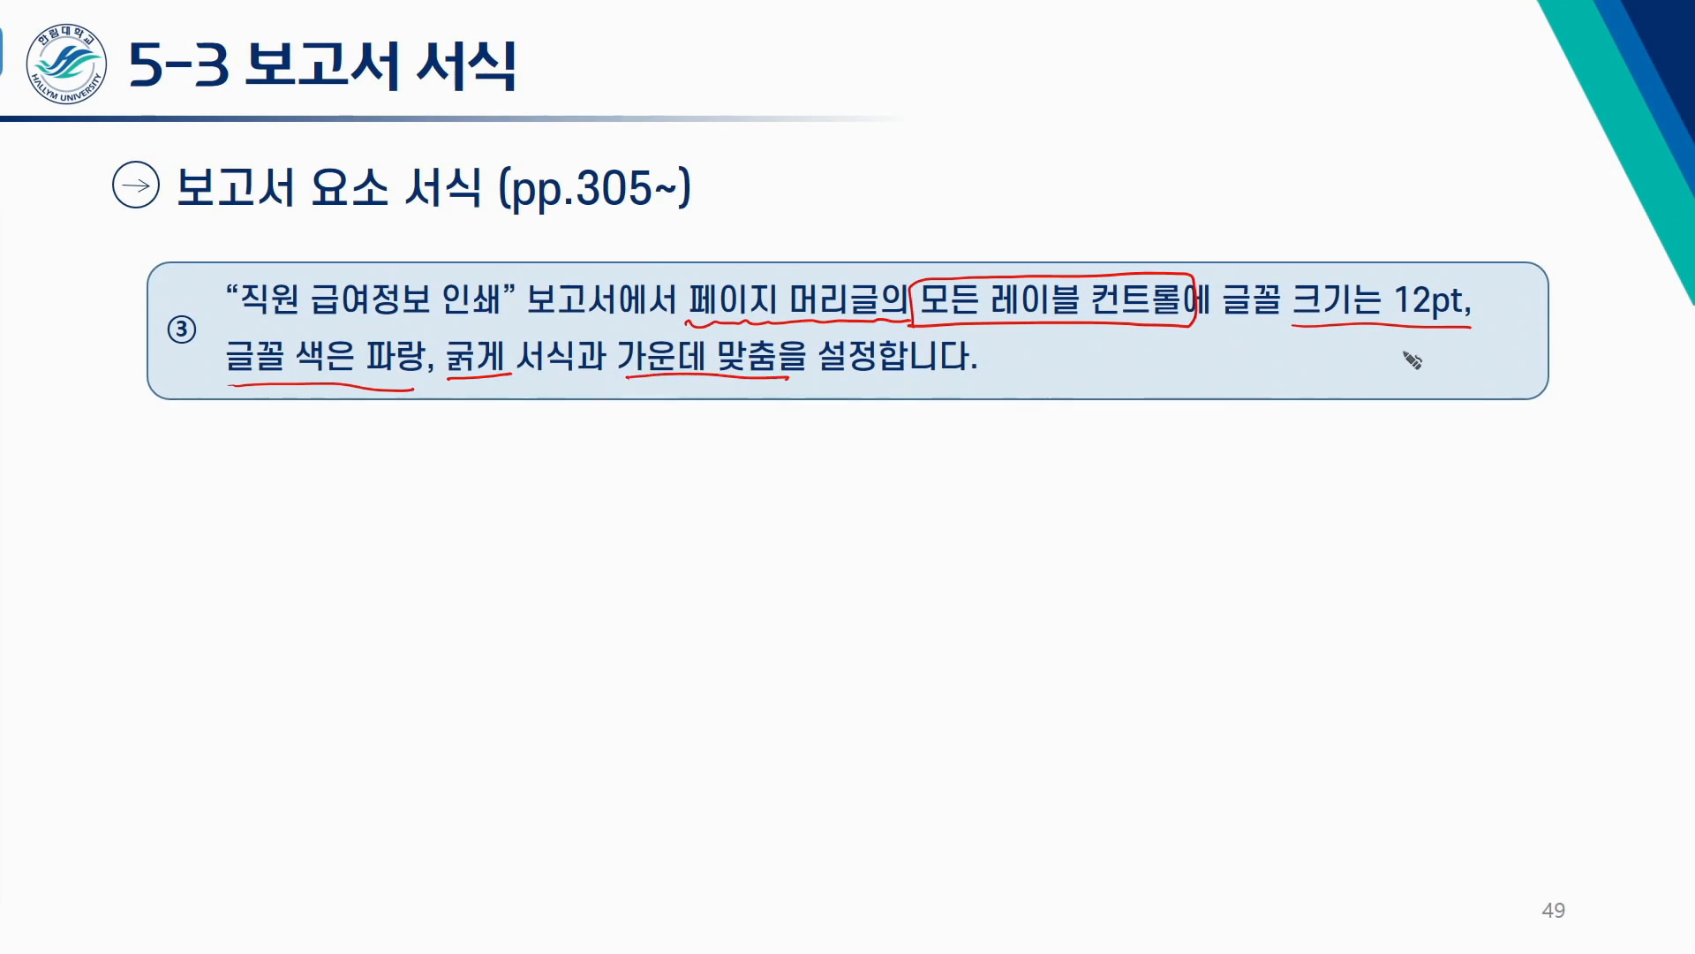
{"action": "mouse_move", "coordinate": [1423, 355]}
{"action": "left_mouse_down"}
{"action": "mouse_move", "coordinate": [1432, 335]}
{"action": "mouse_move", "coordinate": [1442, 363]}
{"action": "left_mouse_up"}
{"action": "mouse_move", "coordinate": [362, 419]}
{"action": "left_mouse_down"}
{"action": "mouse_move", "coordinate": [481, 421]}
{"action": "mouse_move", "coordinate": [468, 433]}
{"action": "mouse_move", "coordinate": [502, 439]}
{"action": "left_mouse_up"}
{"action": "mouse_move", "coordinate": [709, 406]}
{"action": "left_mouse_down"}
{"action": "mouse_move", "coordinate": [703, 447]}
{"action": "mouse_move", "coordinate": [701, 432]}
{"action": "left_mouse_up"}
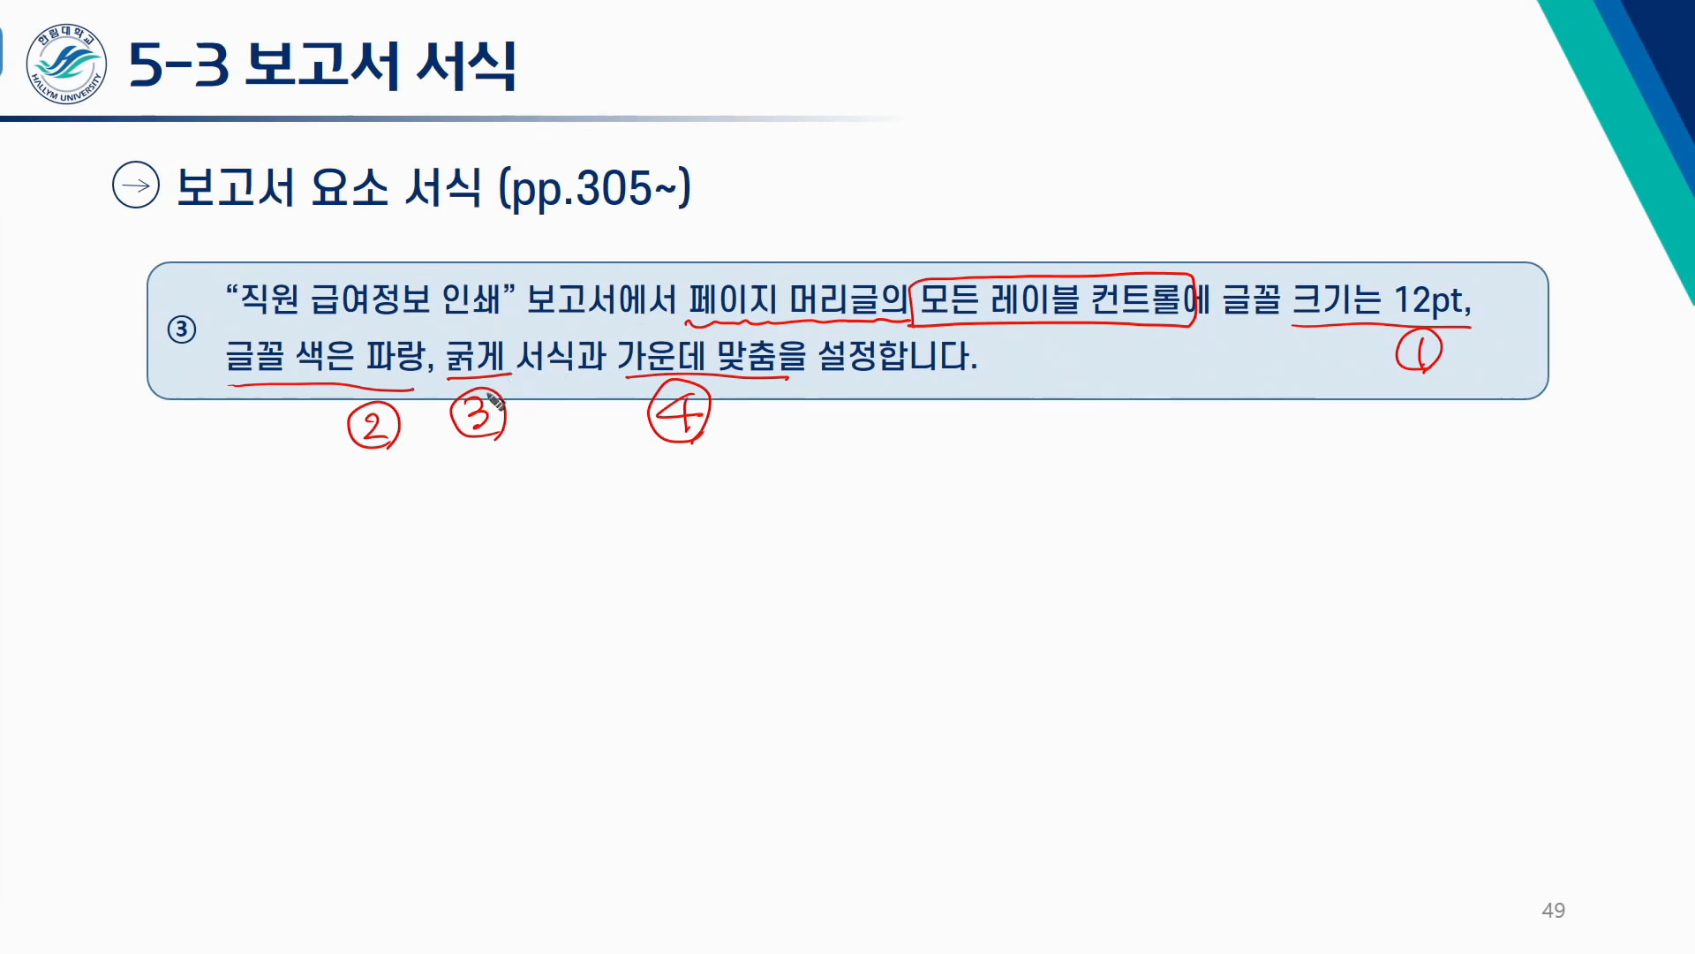
{"action": "key", "text": "e"}
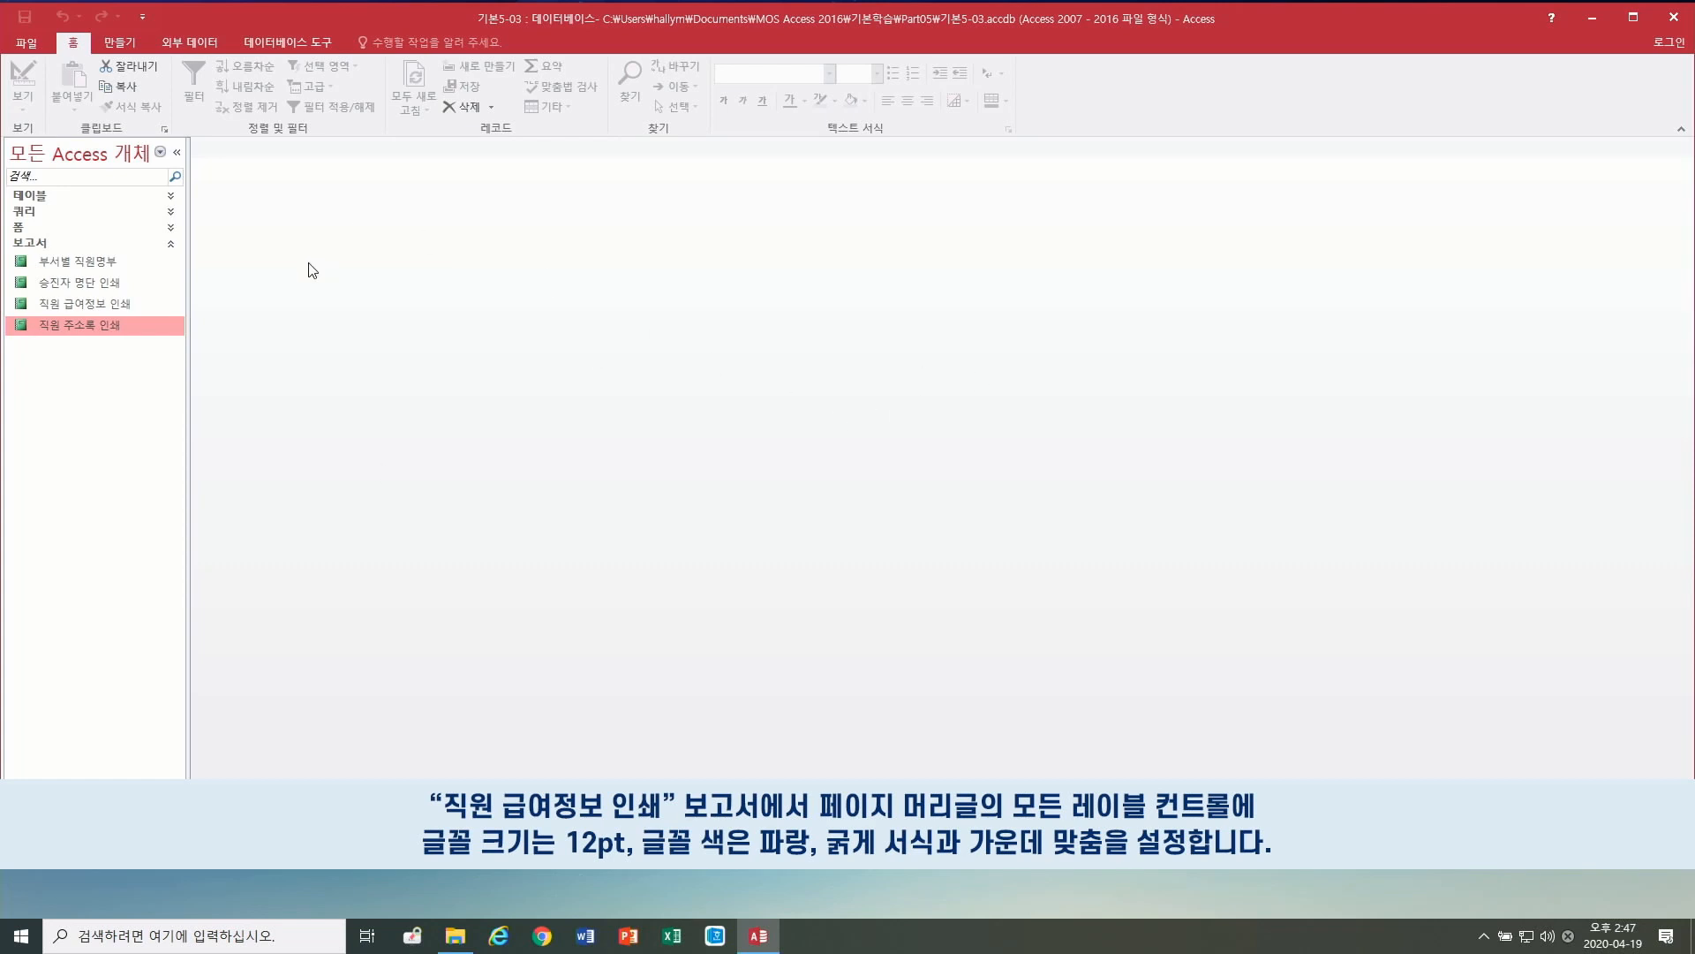
Step: Open the 직원 급여정보 인쇄 report in design view
{"action": "left_click", "coordinate": [101, 304]}
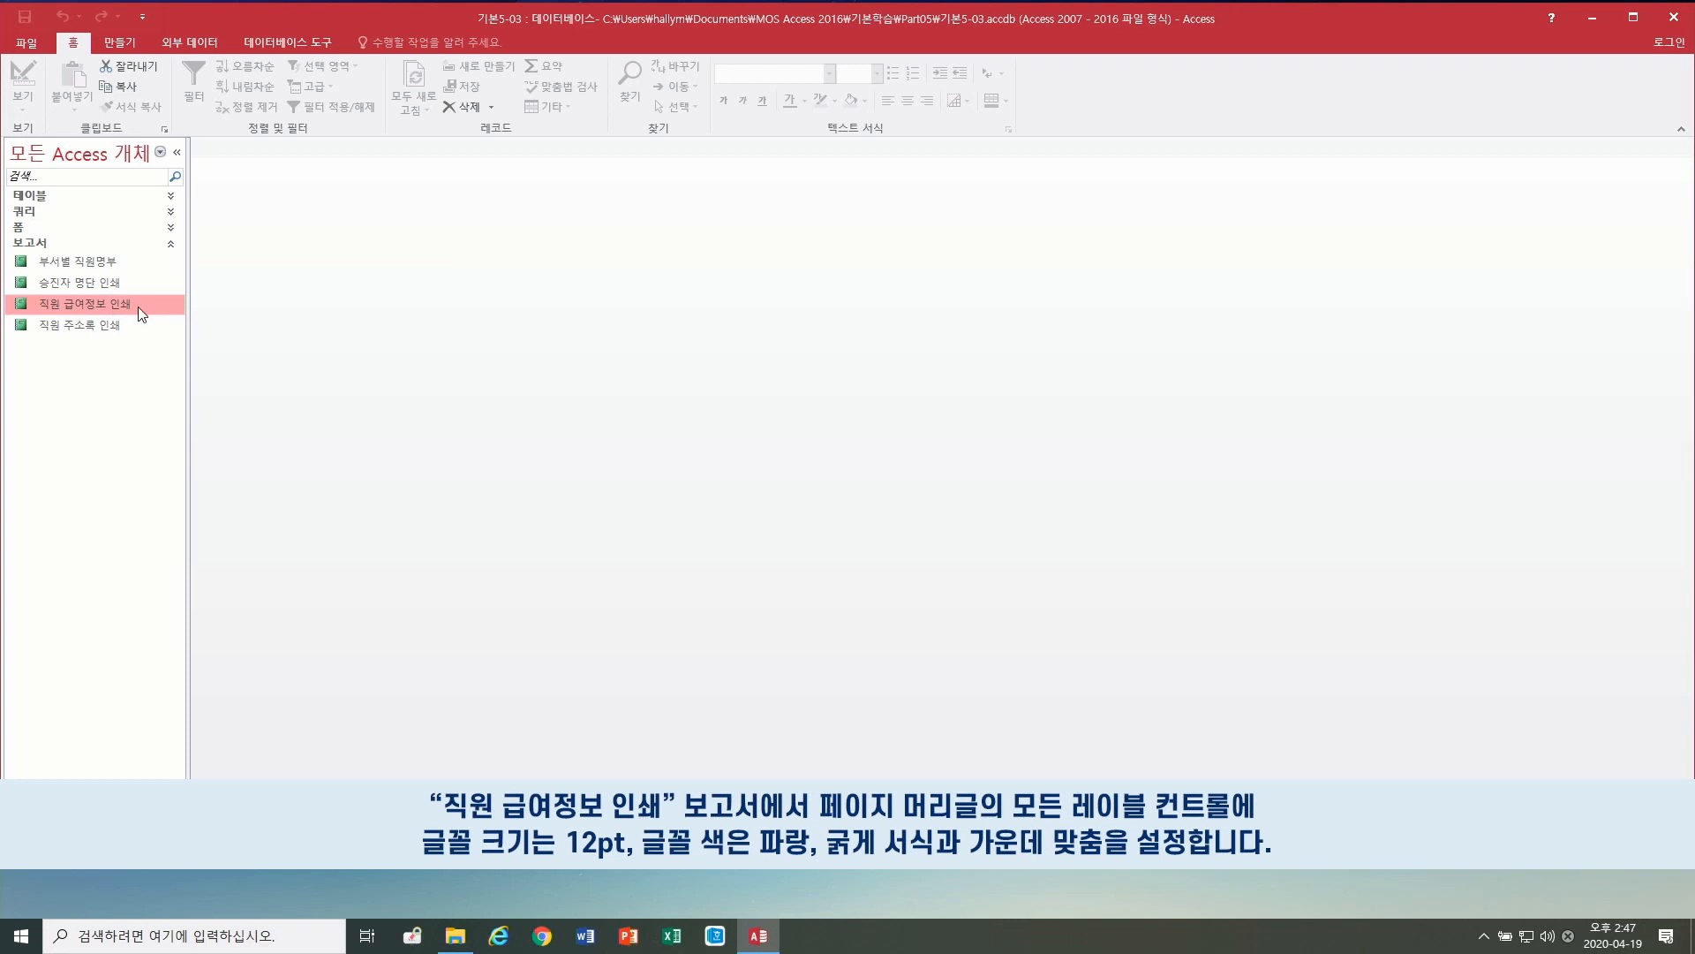
{"action": "right_click", "coordinate": [147, 306]}
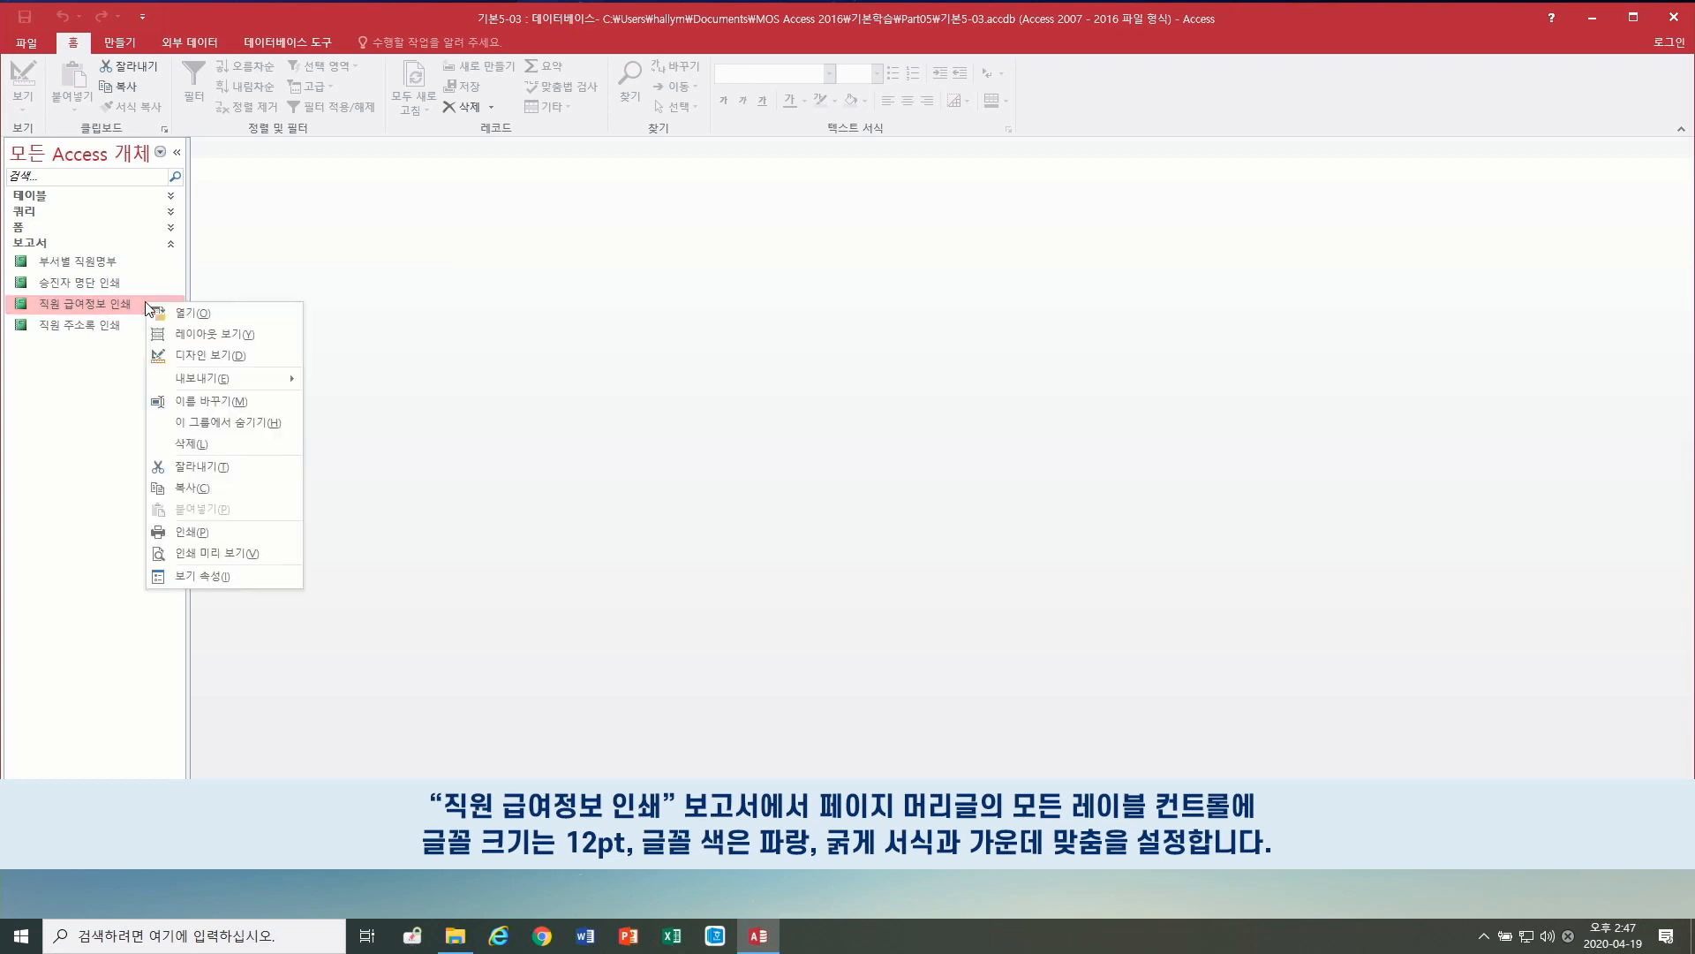
{"action": "left_click", "coordinate": [187, 355]}
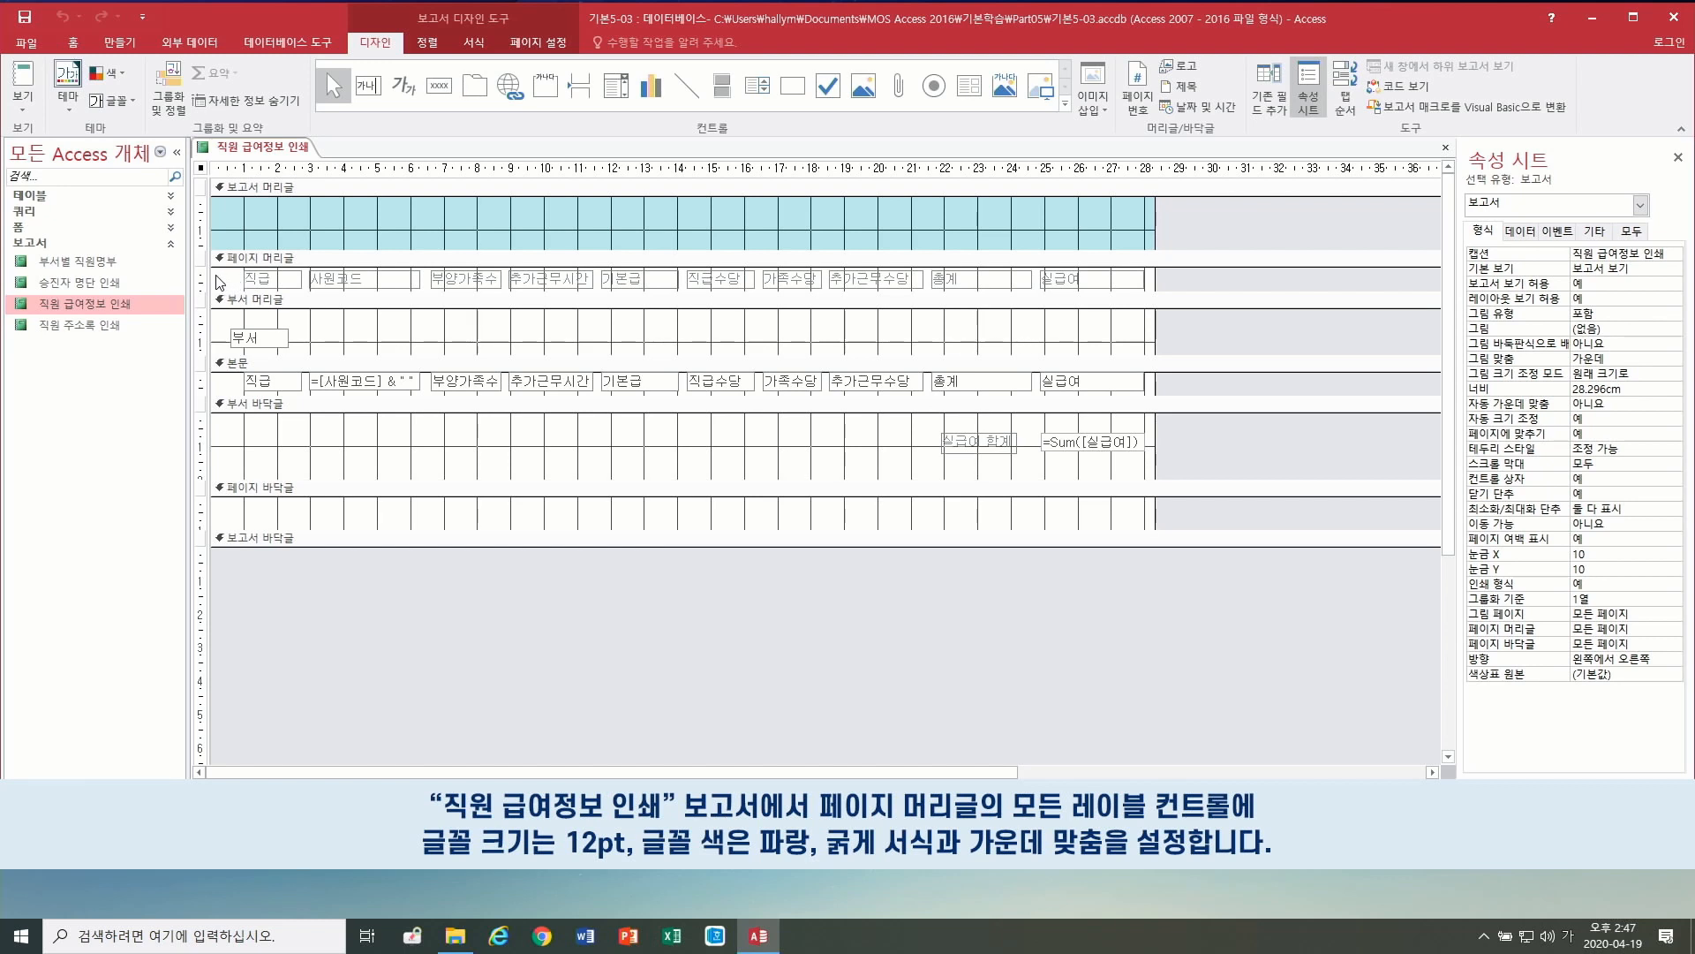
Step: Set all labels in the 페이지 머리글 section to font size 12 and the standard blue font color
{"action": "left_click_drag", "start_coordinate": [217, 276], "coordinate": [1166, 287]}
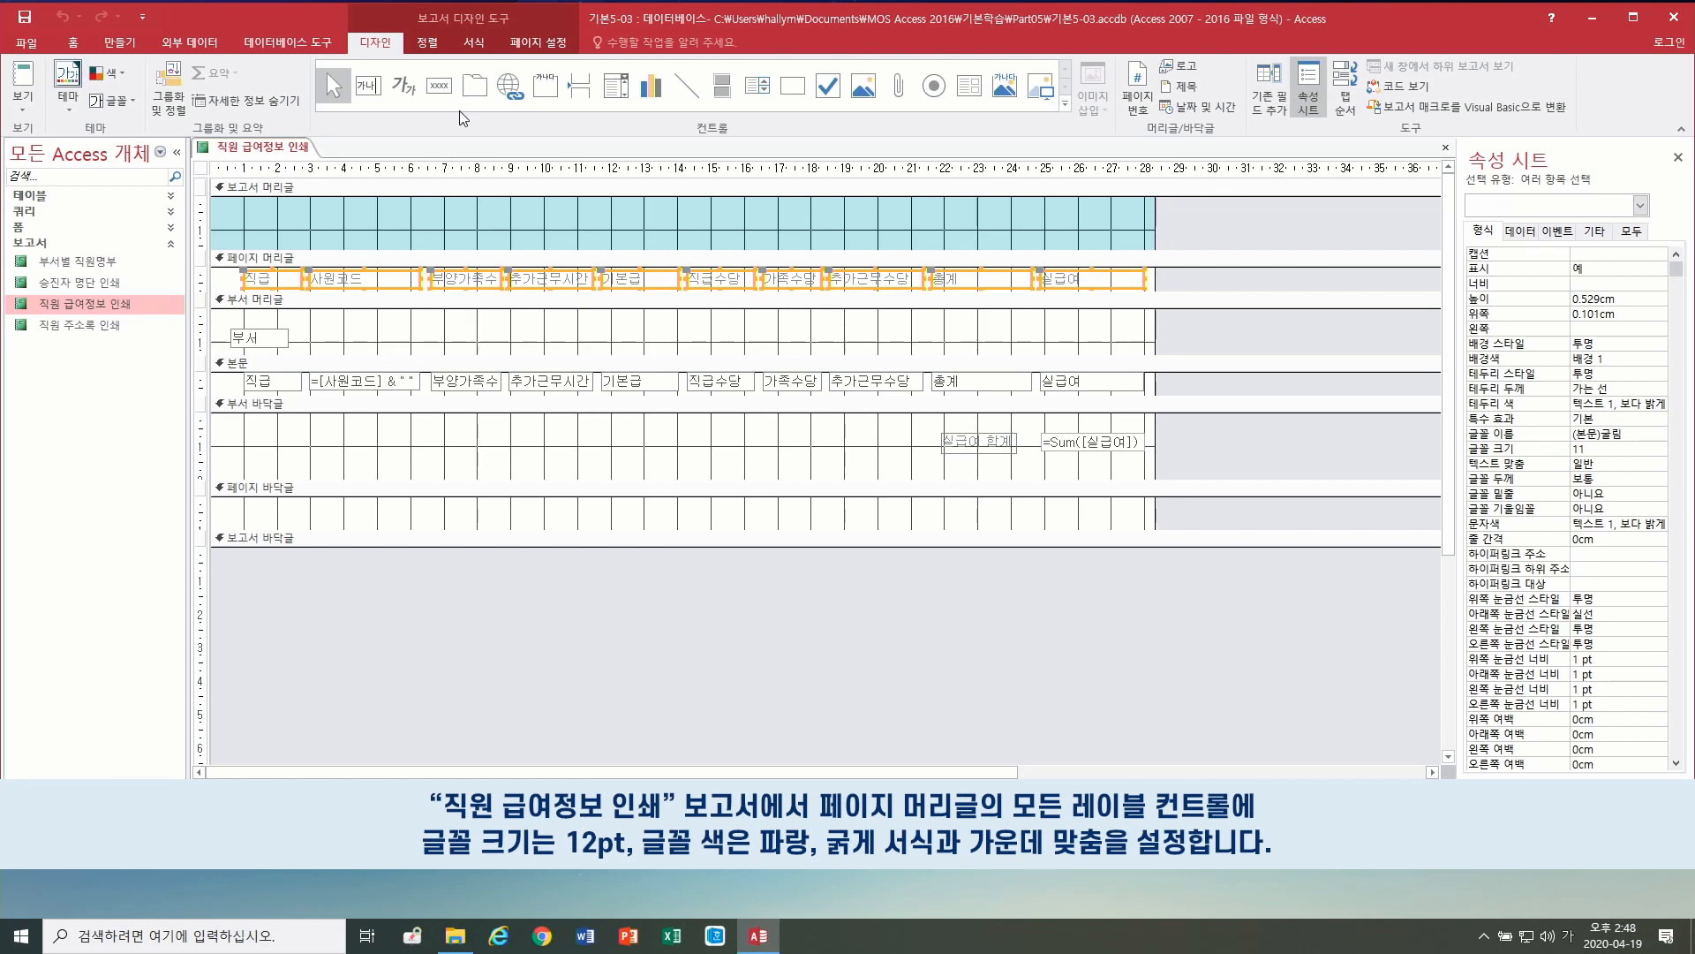
{"action": "scroll", "coordinate": [479, 41], "scroll_direction": "down", "scroll_amount": 3}
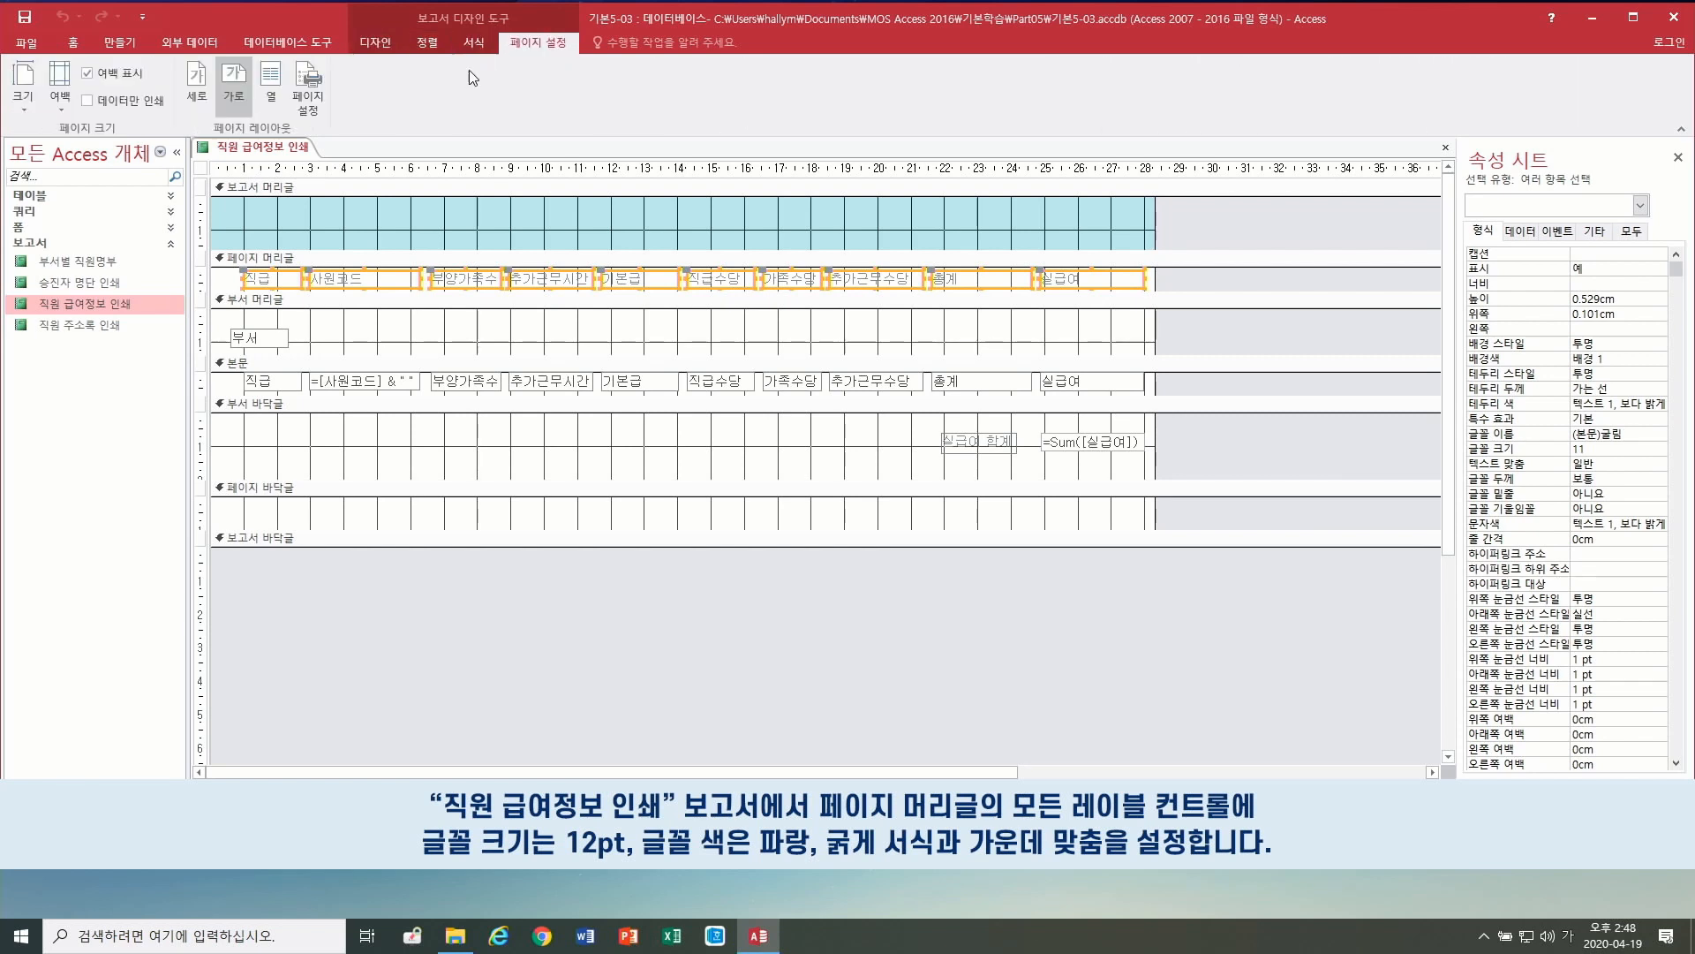
{"action": "left_click", "coordinate": [480, 44]}
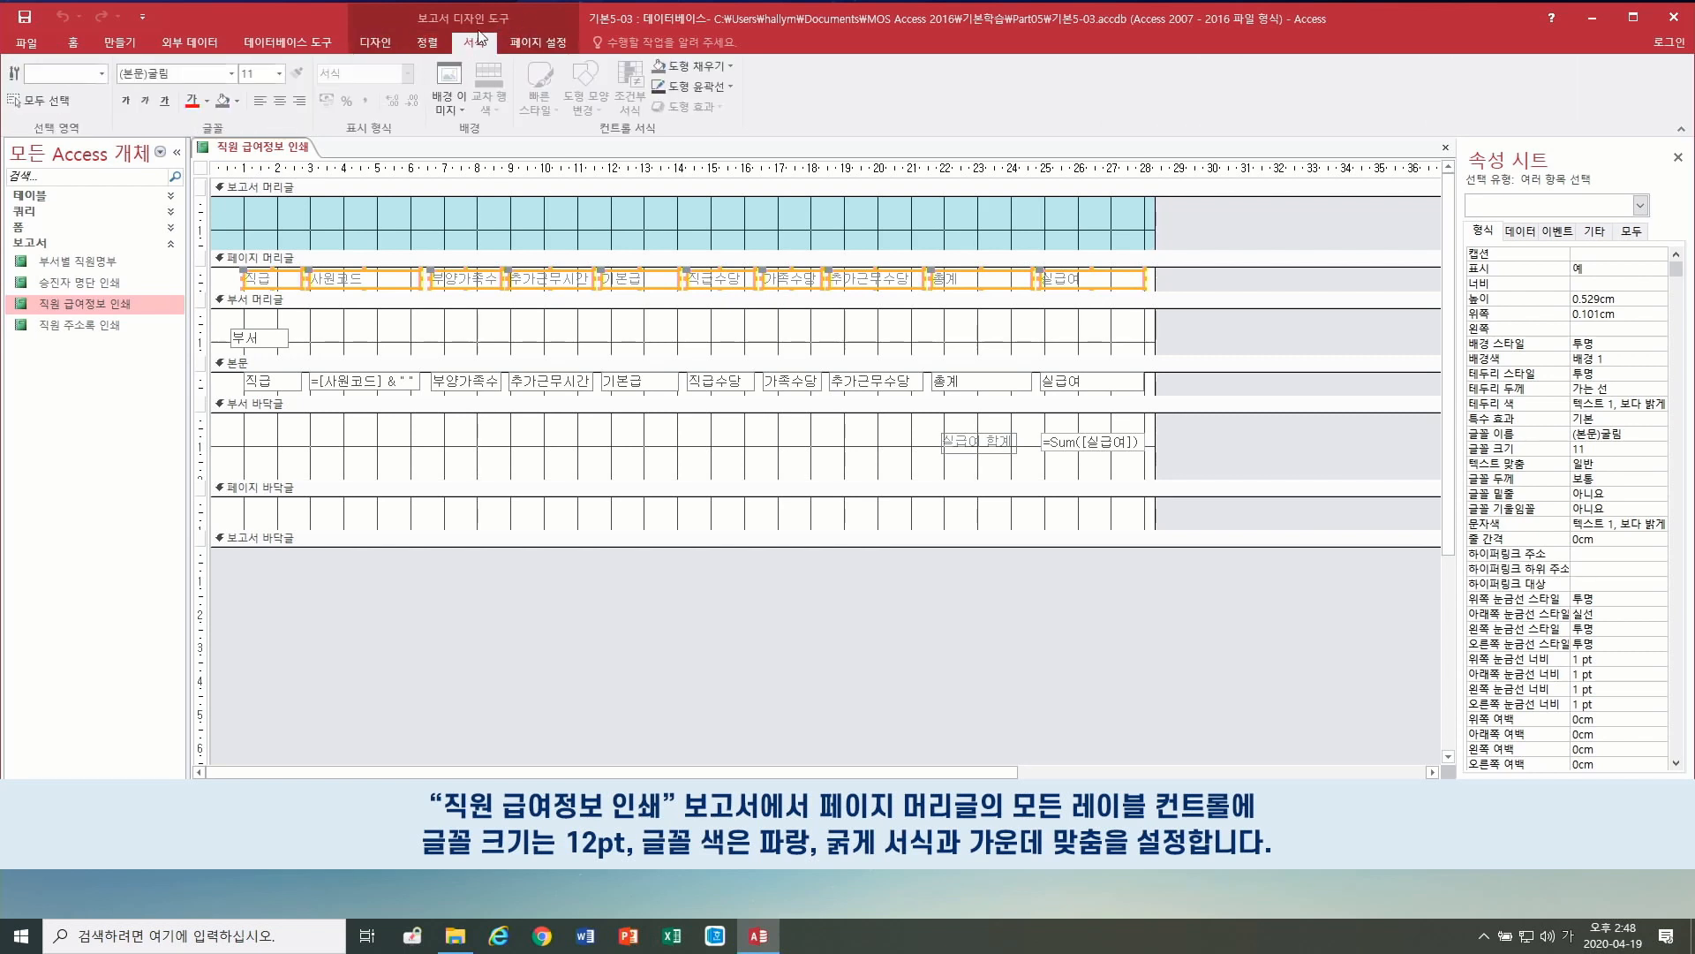
{"action": "left_click", "coordinate": [281, 76]}
{"action": "left_click", "coordinate": [254, 159]}
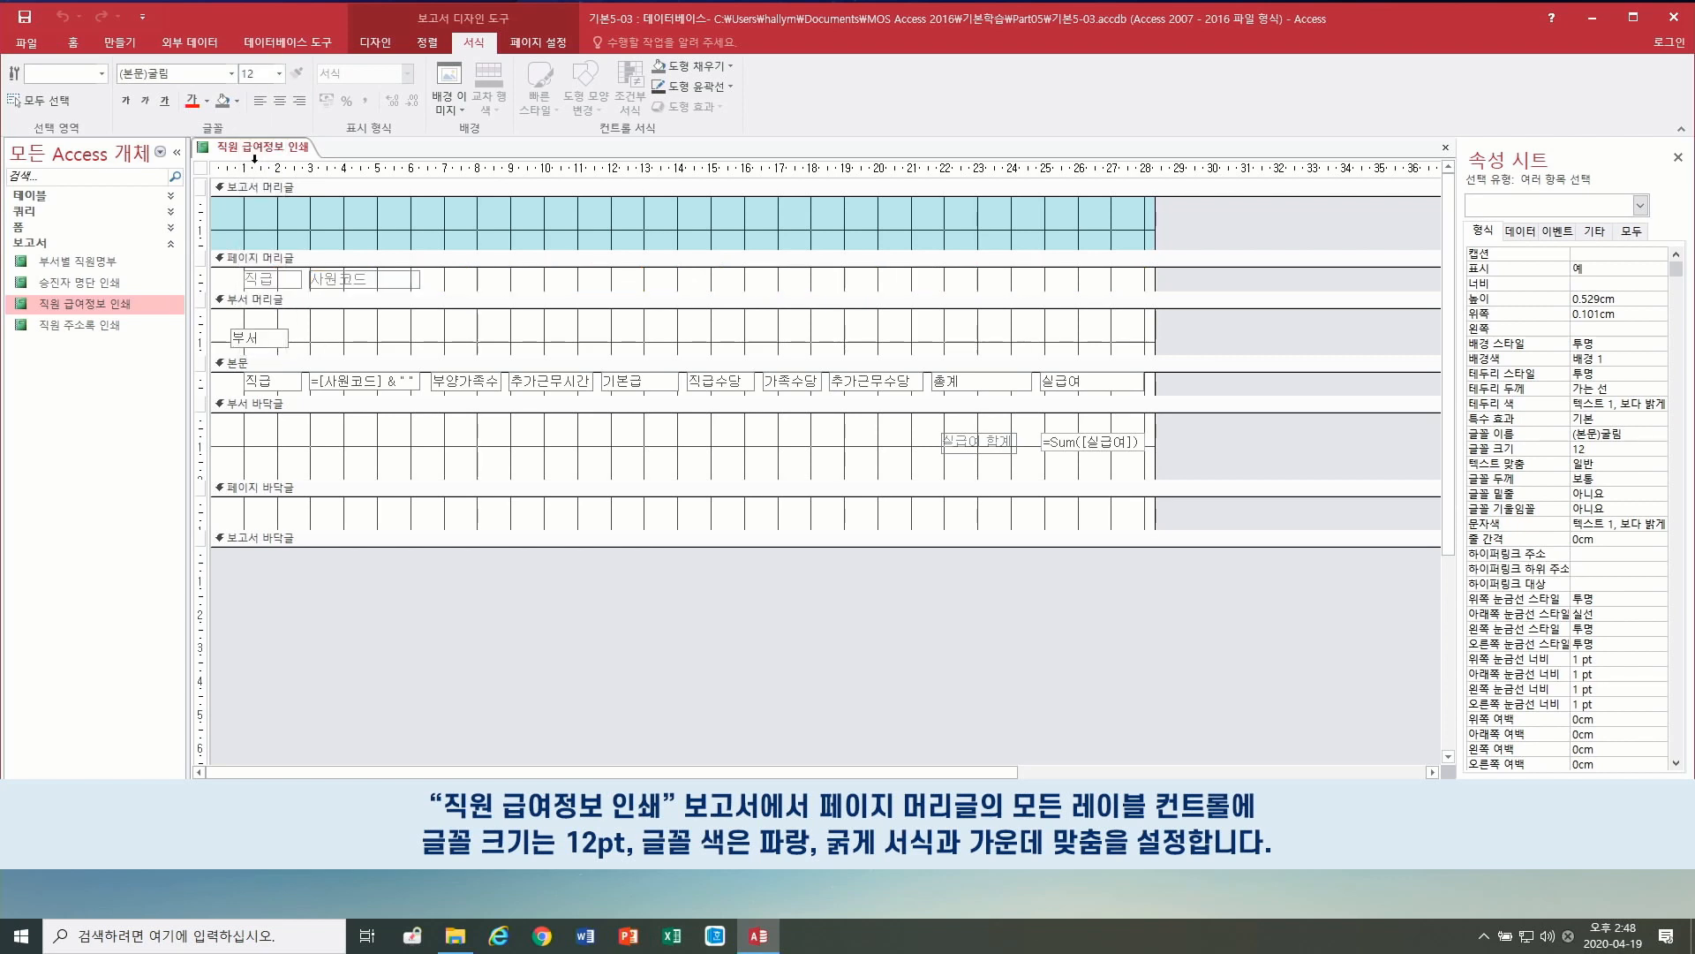
{"action": "left_click", "coordinate": [206, 102]}
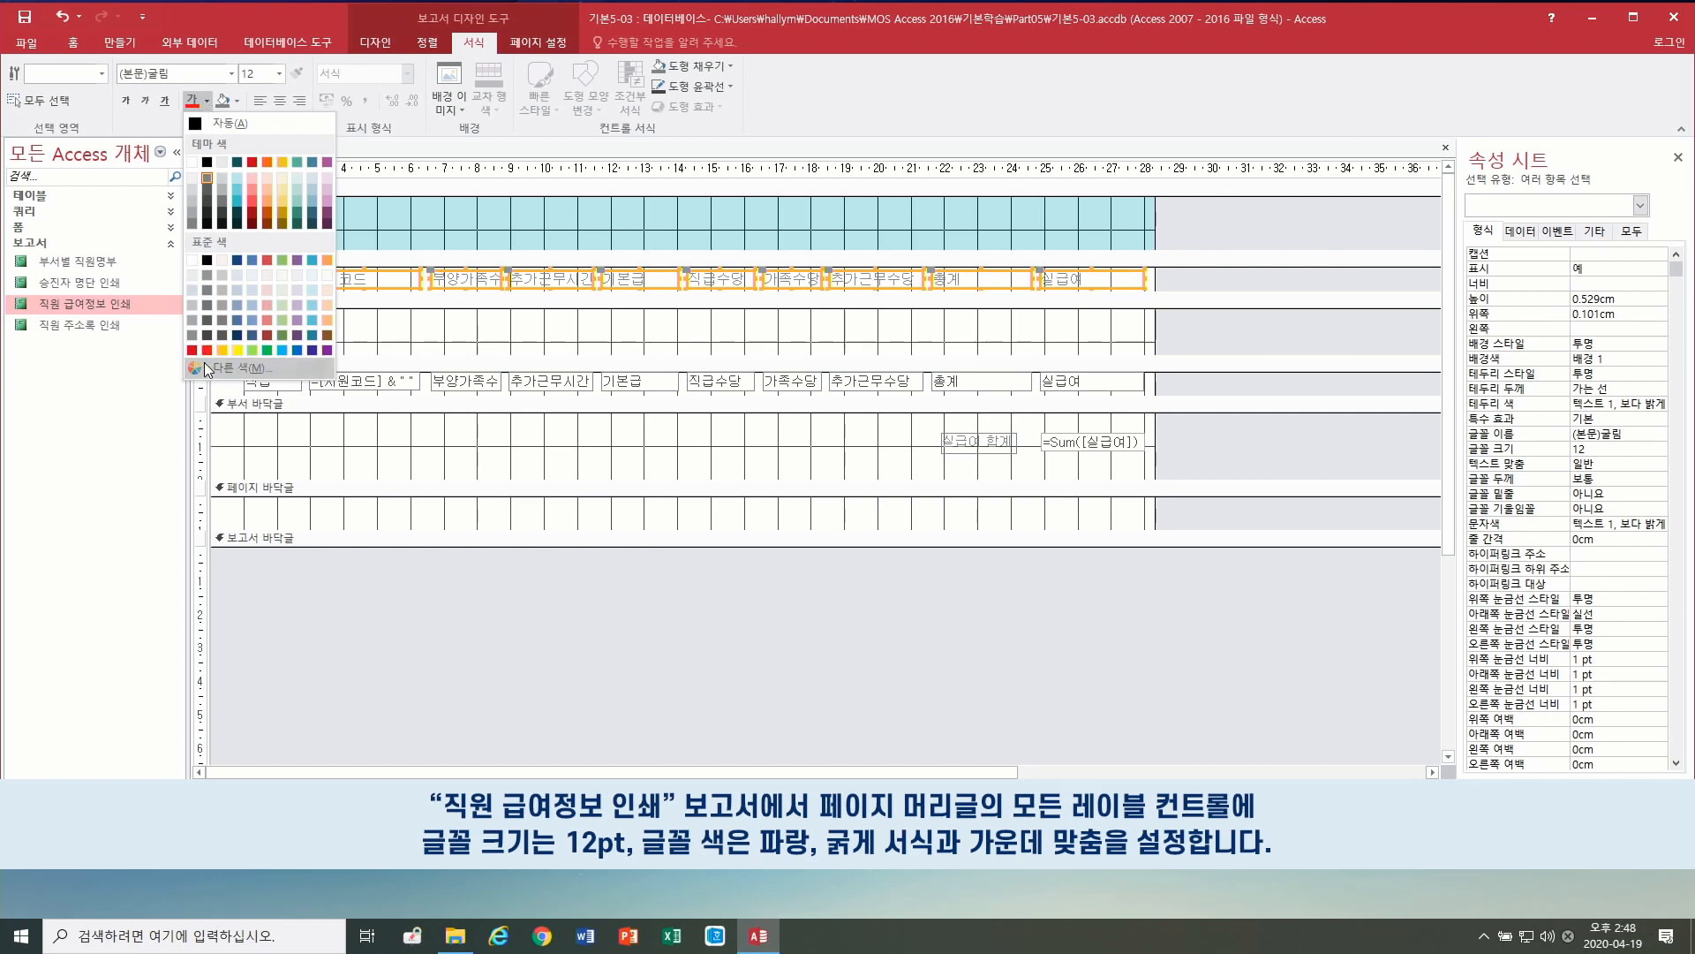
{"action": "left_click", "coordinate": [298, 351]}
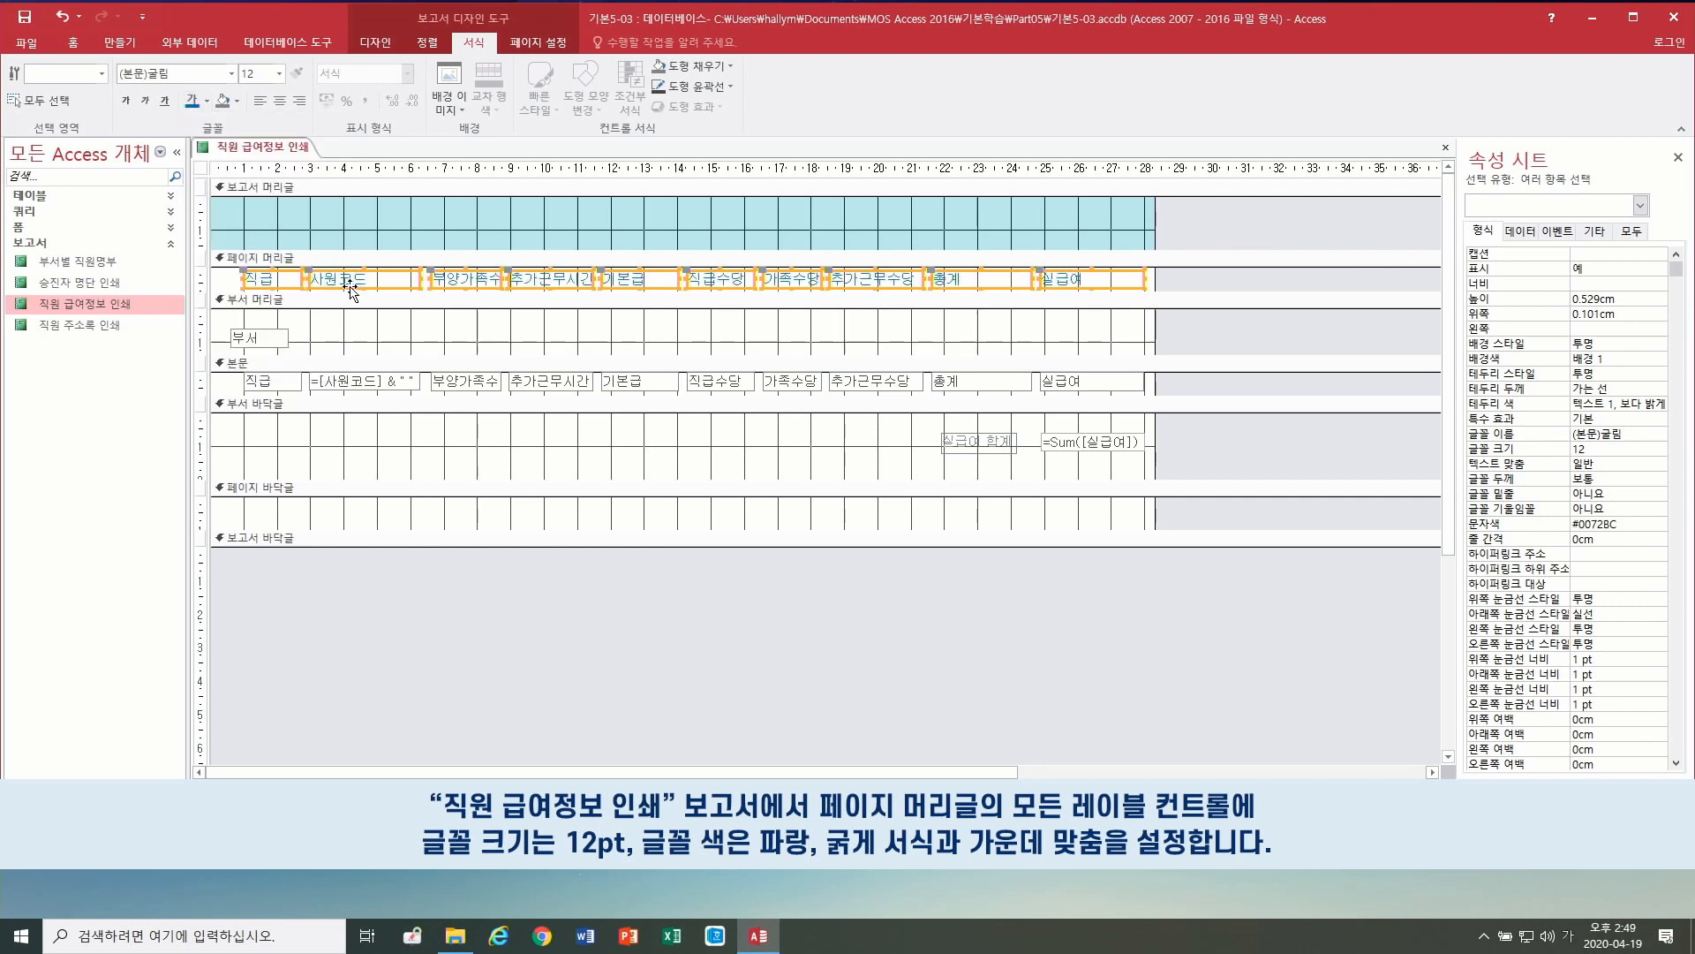
Step: Make the selected 페이지 머리글 labels bold and center-aligned, and close the 직원 급여정보 인쇄 report
{"action": "left_click", "coordinate": [126, 100]}
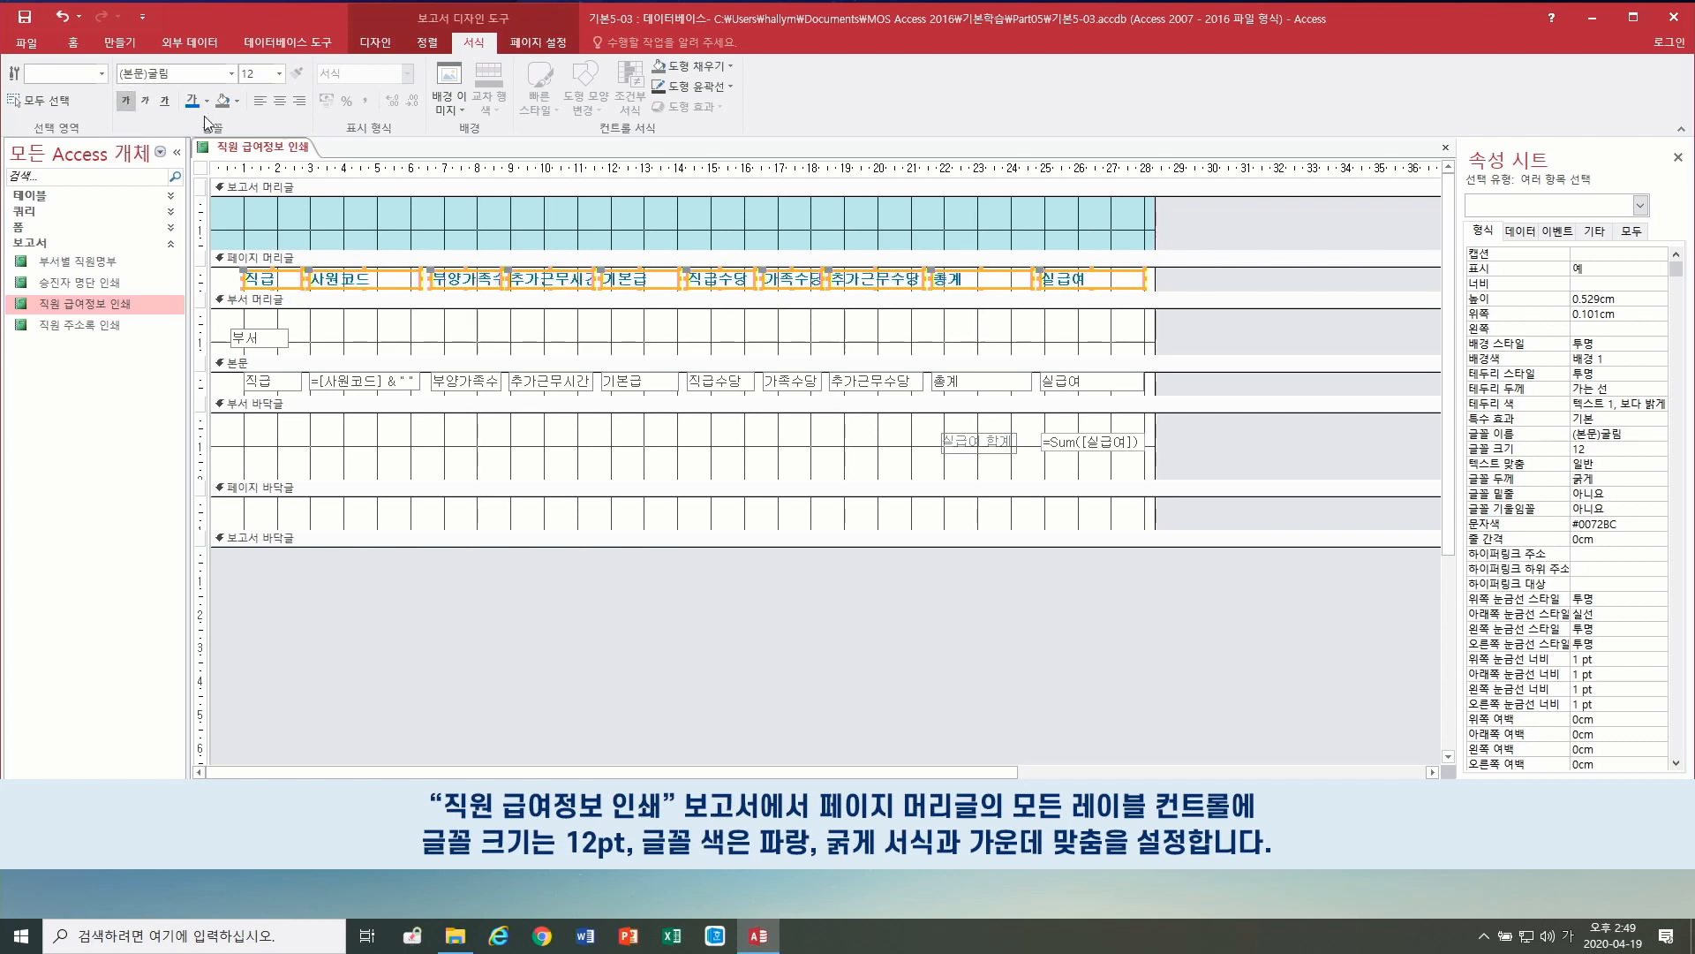
{"action": "left_click", "coordinate": [281, 101]}
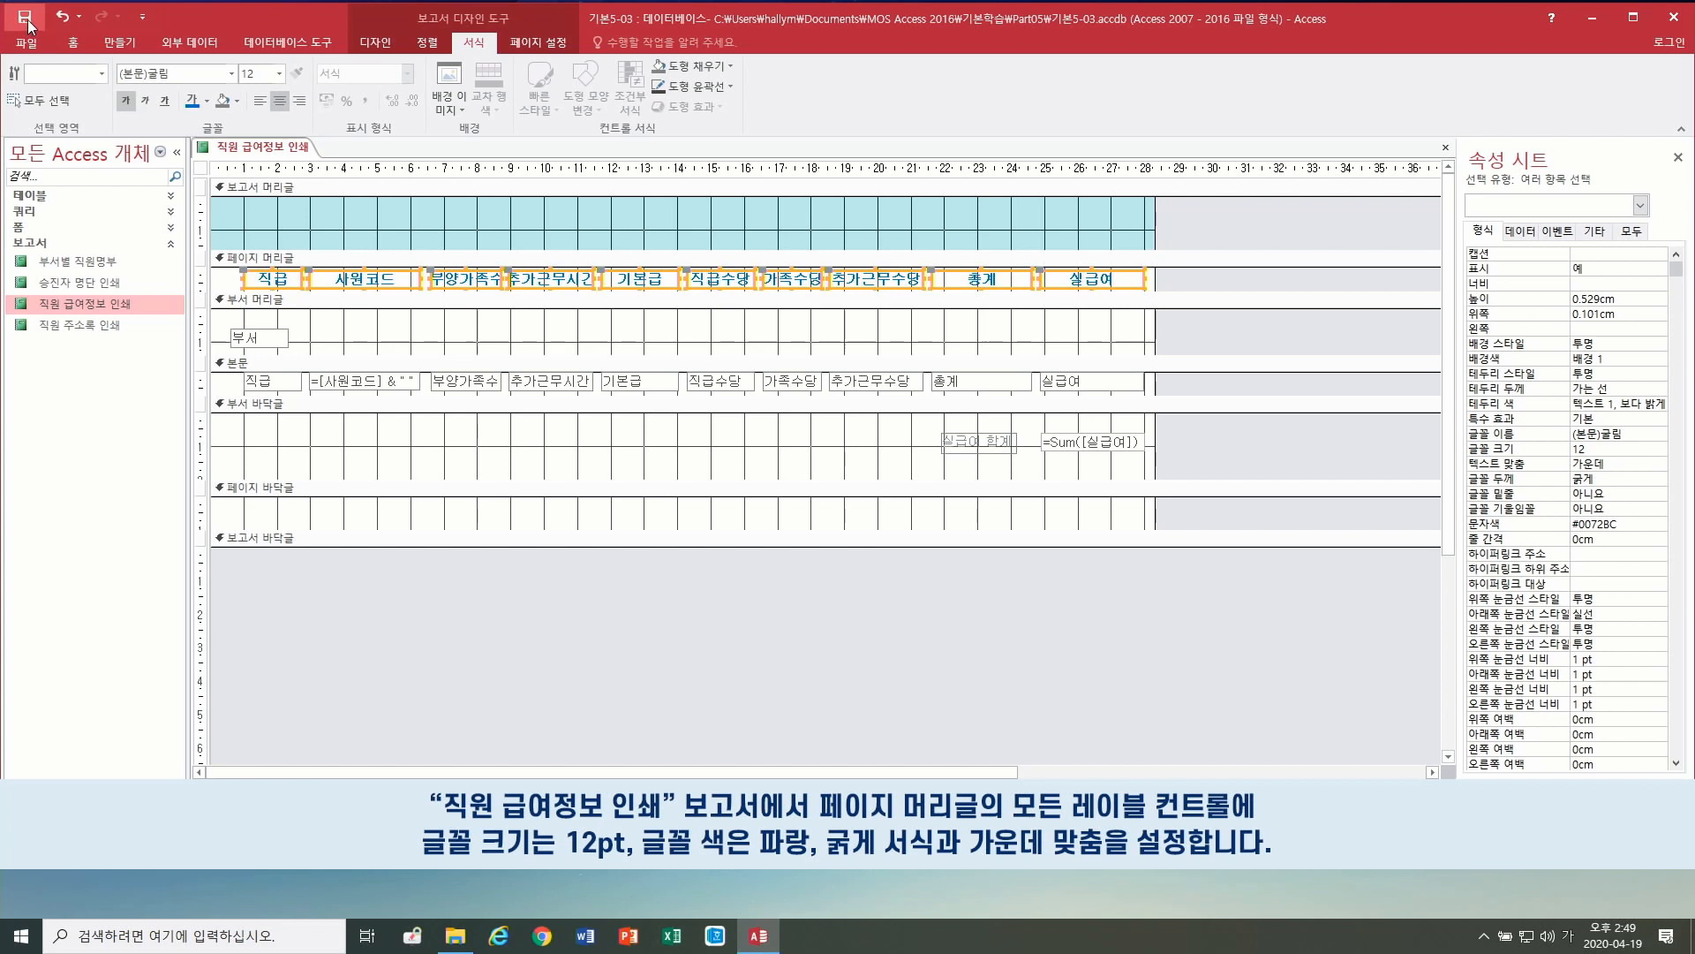
{"action": "left_click", "coordinate": [1445, 148]}
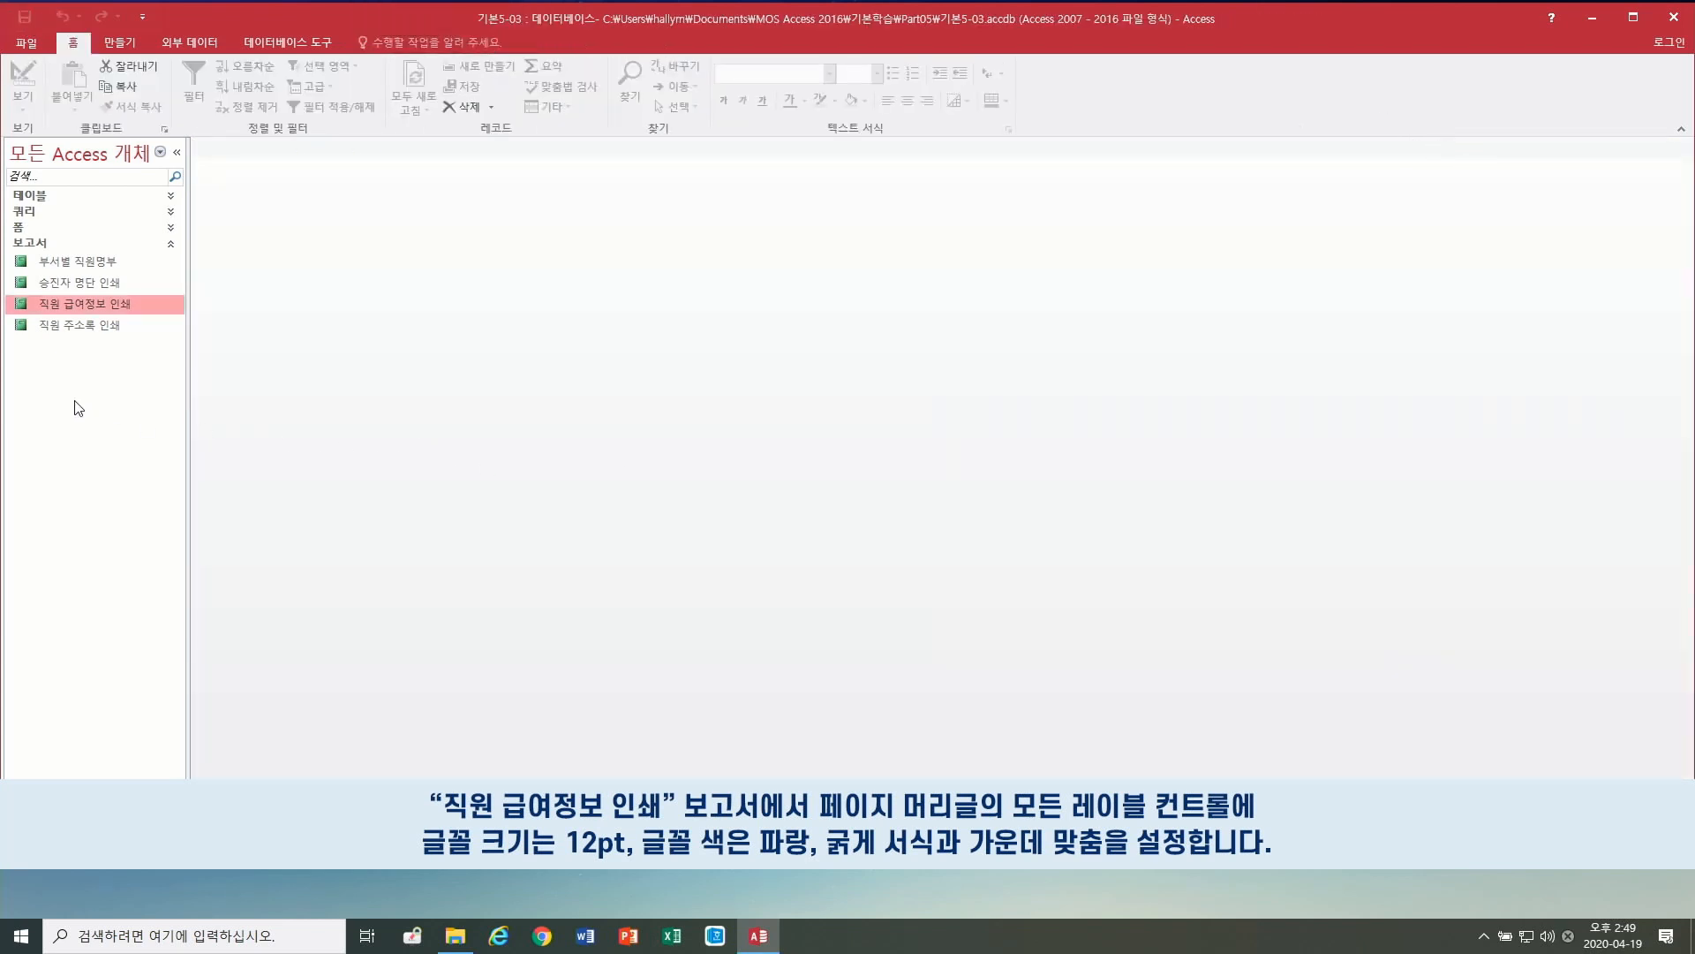
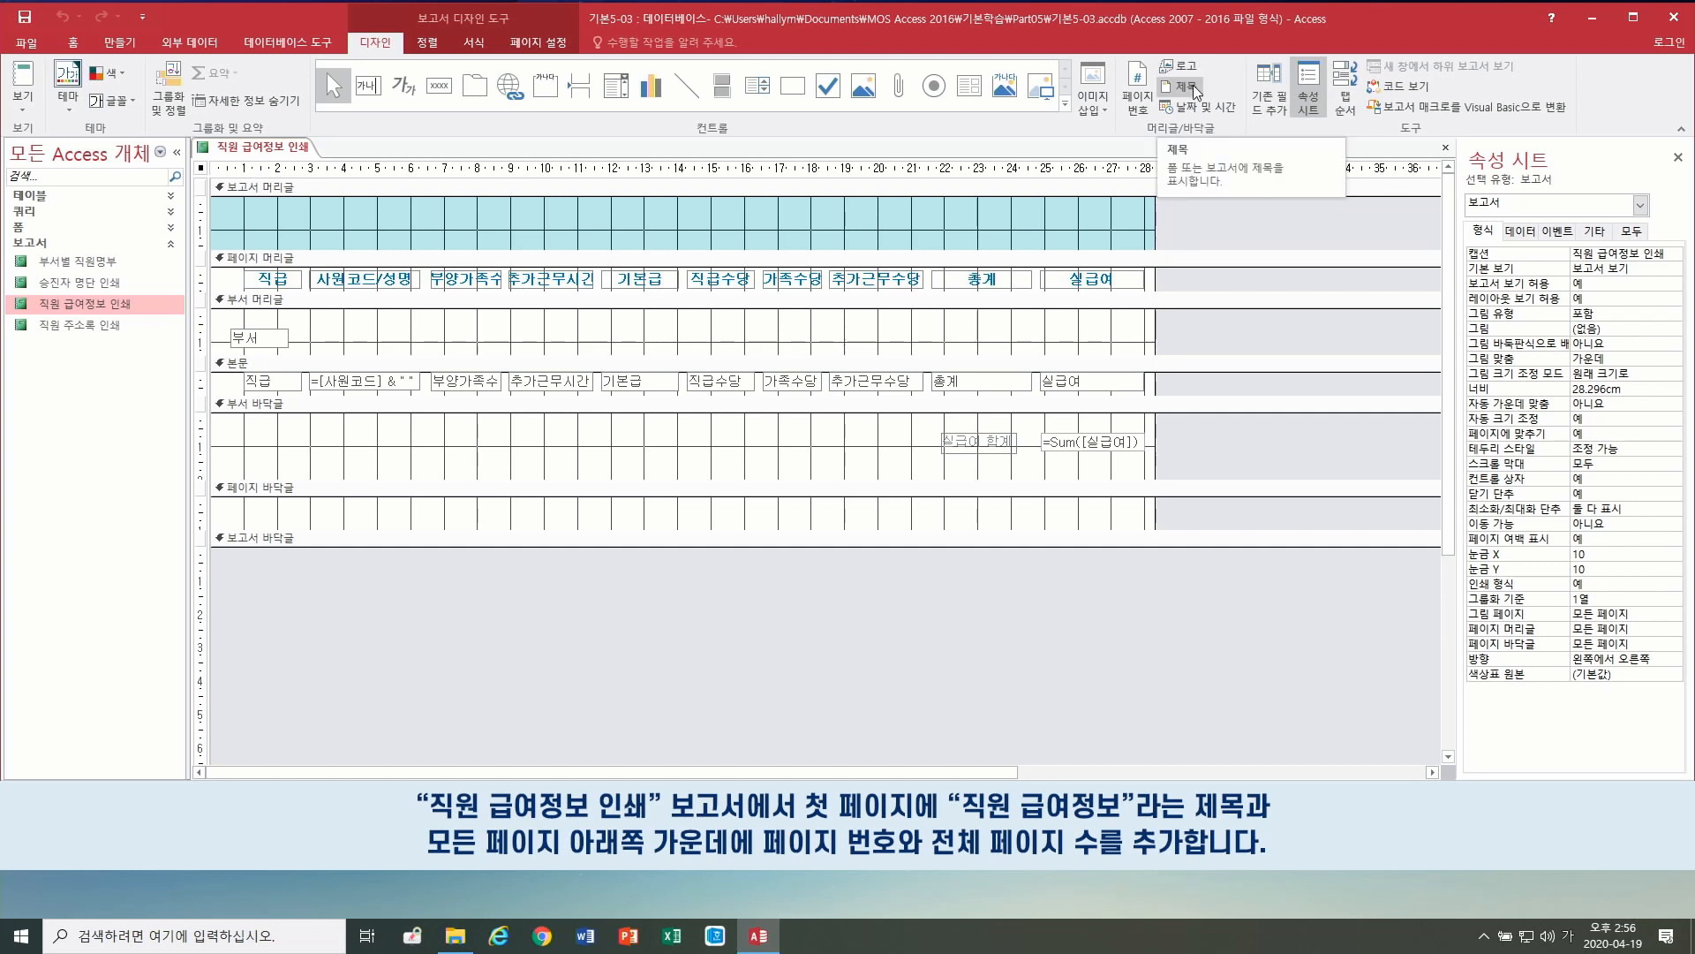
Step: Add the title "직원 급여정보" to the report header of the 직원 급여정보 인쇄 report
{"action": "left_click", "coordinate": [1196, 92]}
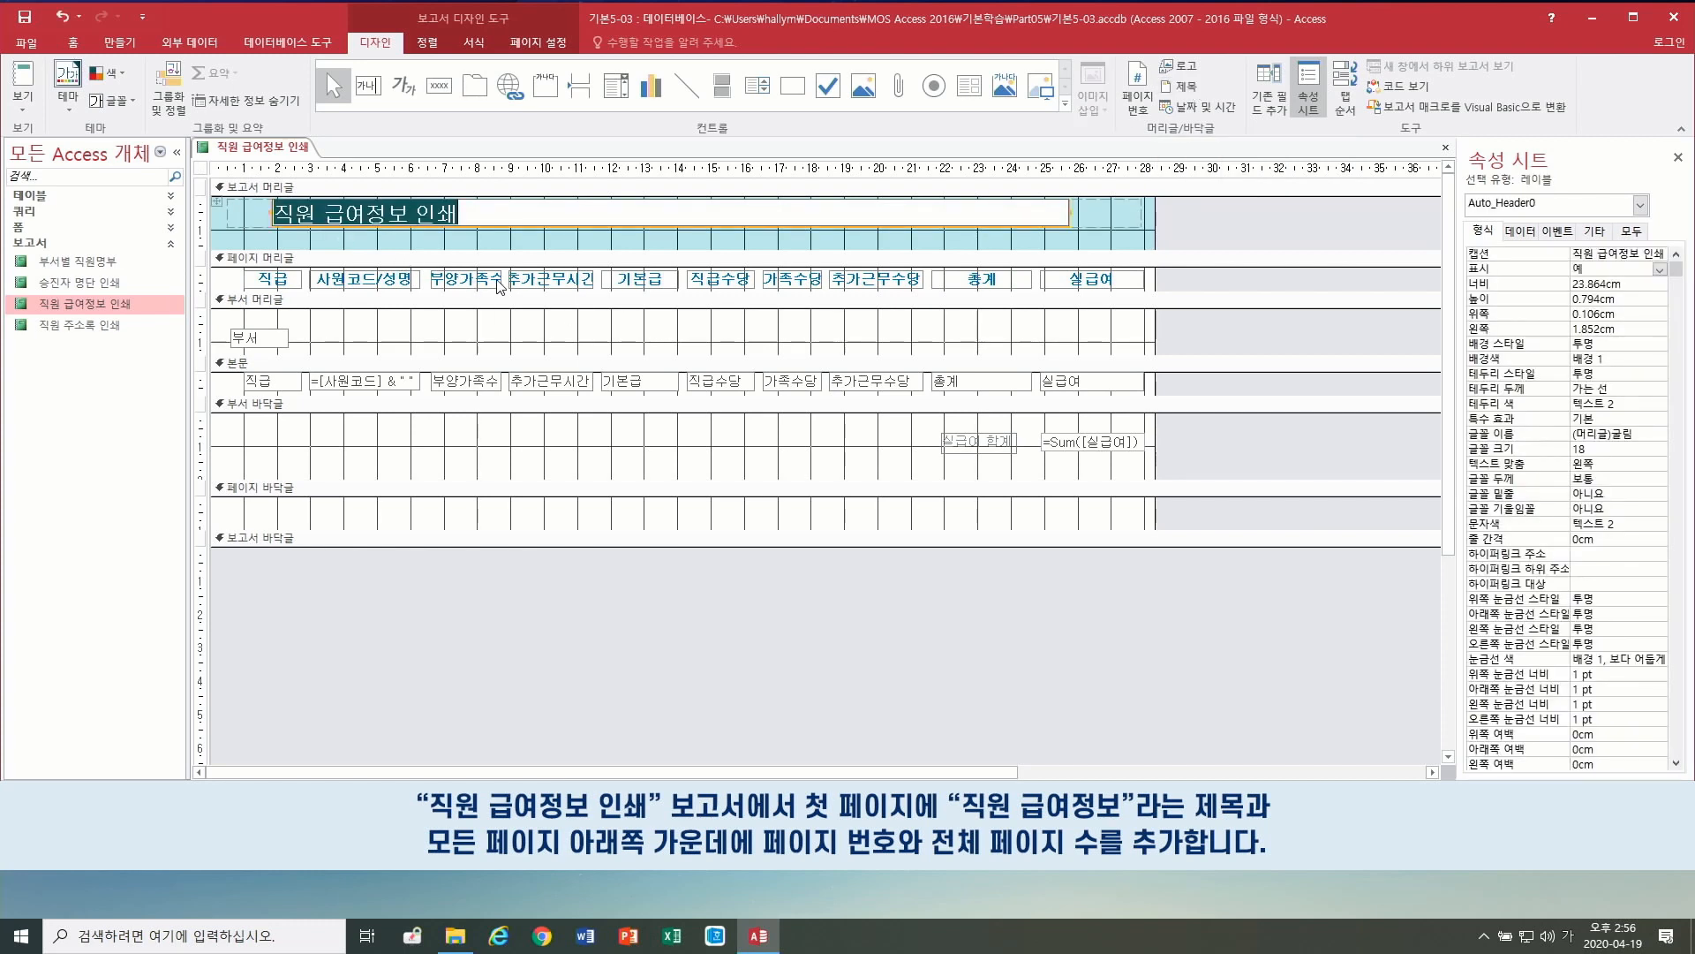
{"action": "type", "text": "직"}
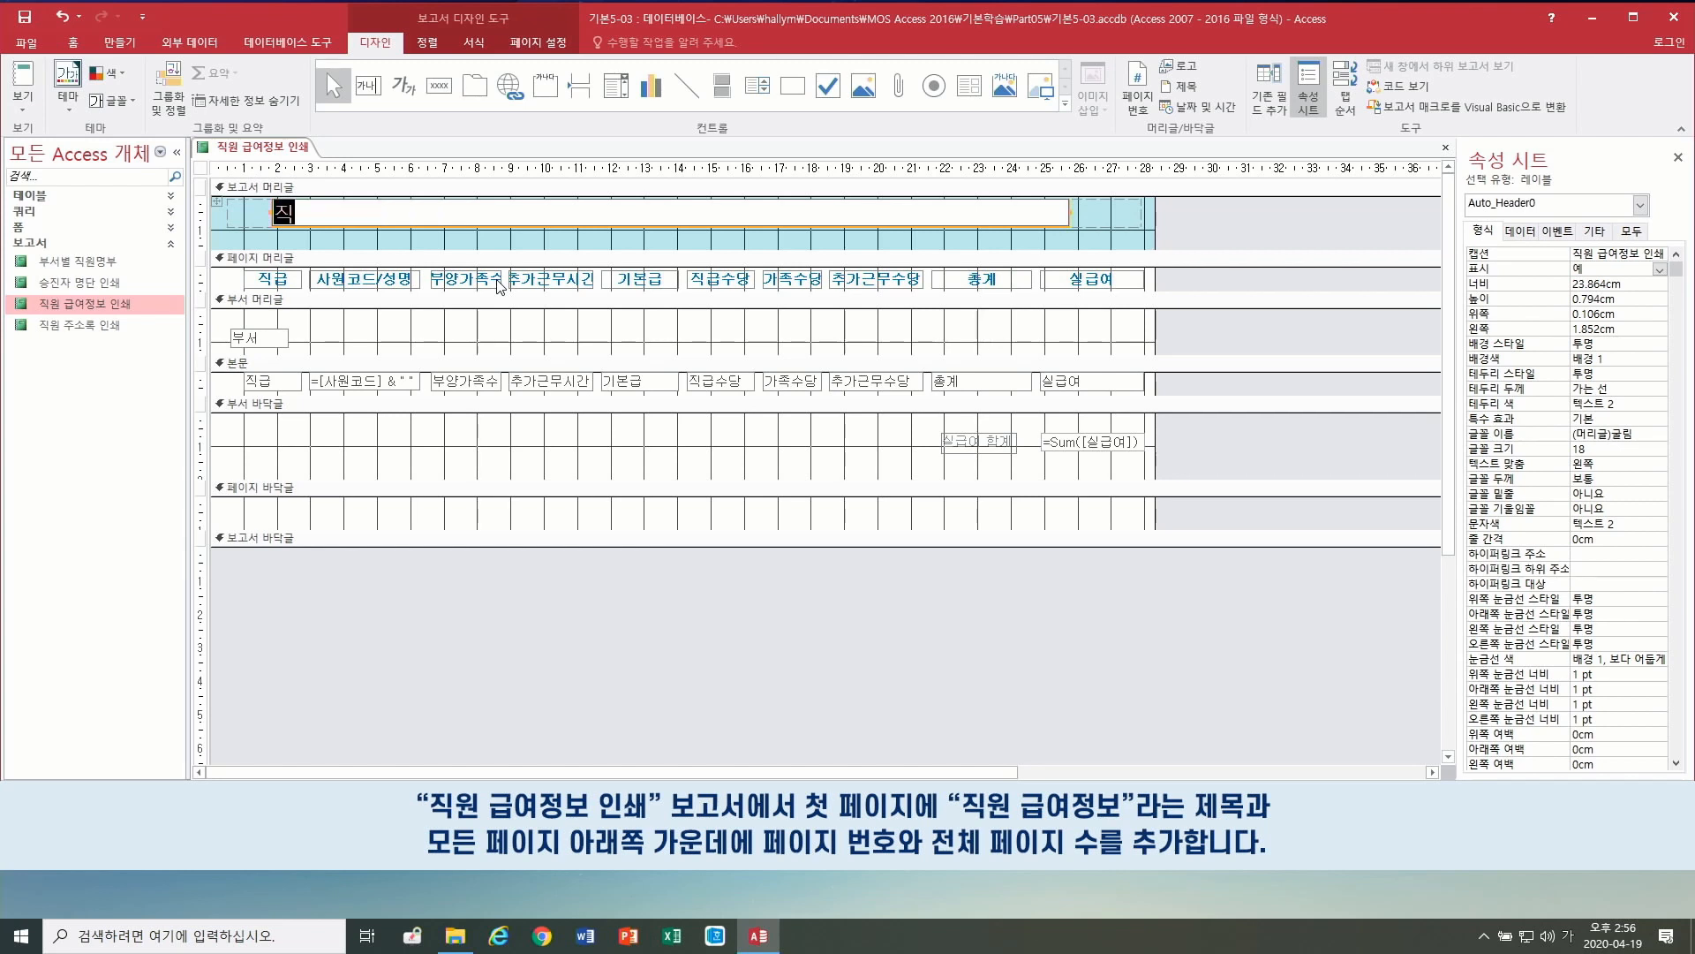
{"action": "type", "text": "원 급여정보"}
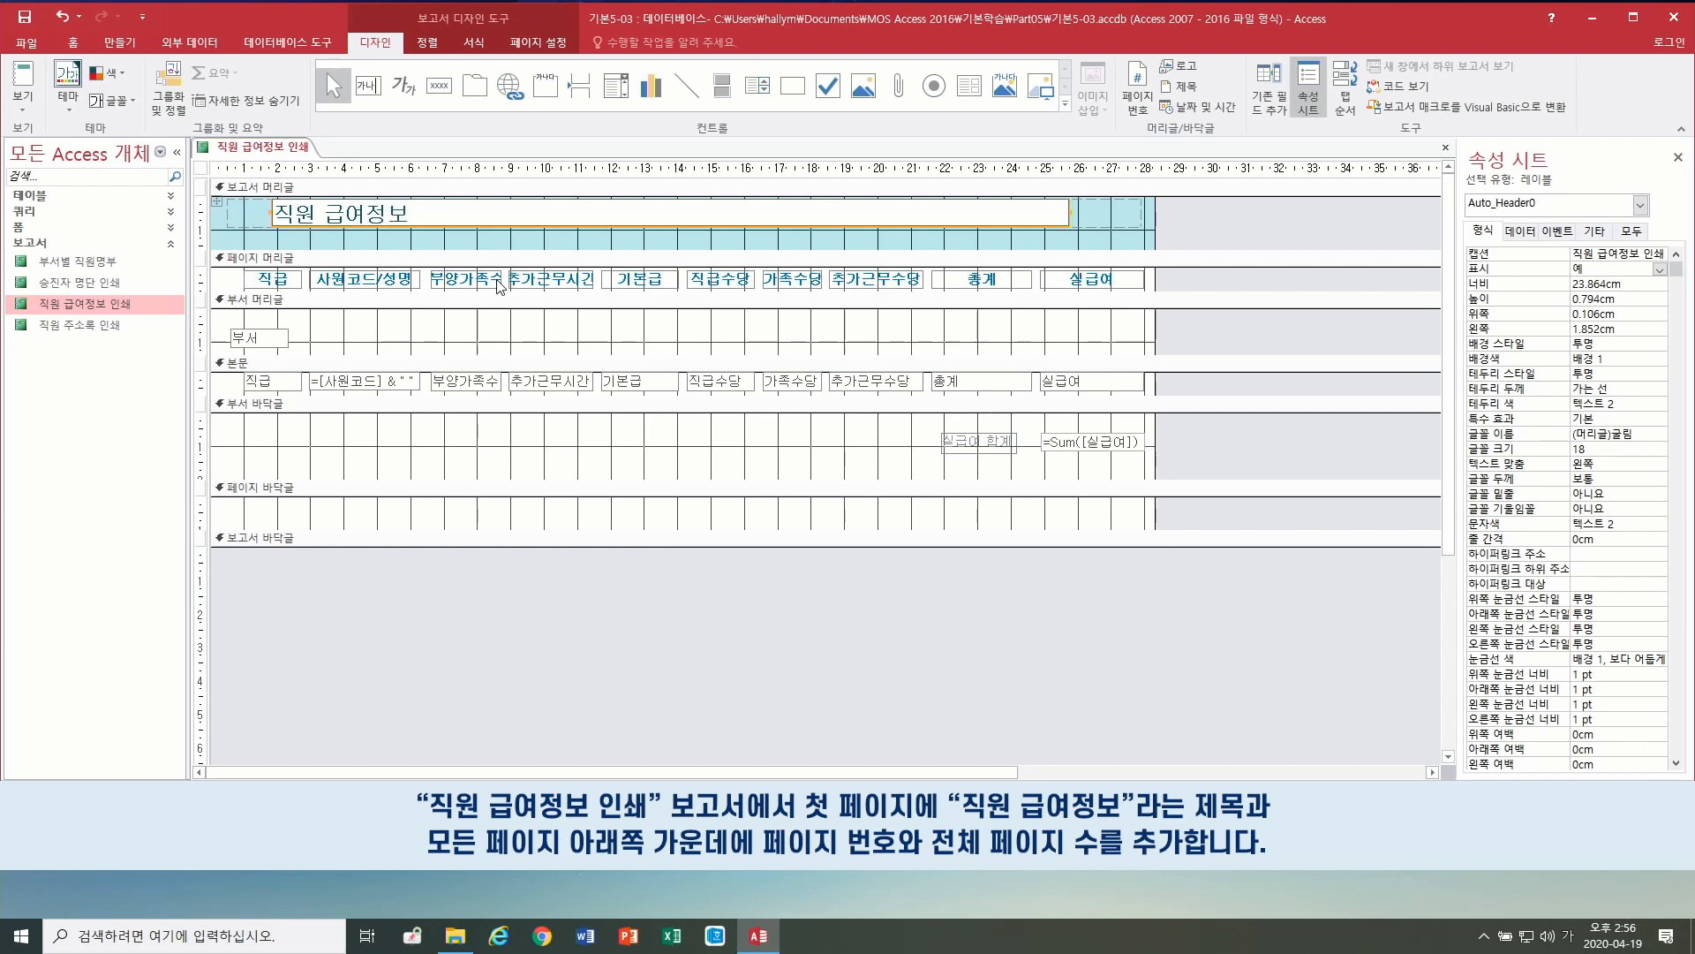
{"action": "left_click", "coordinate": [1208, 236]}
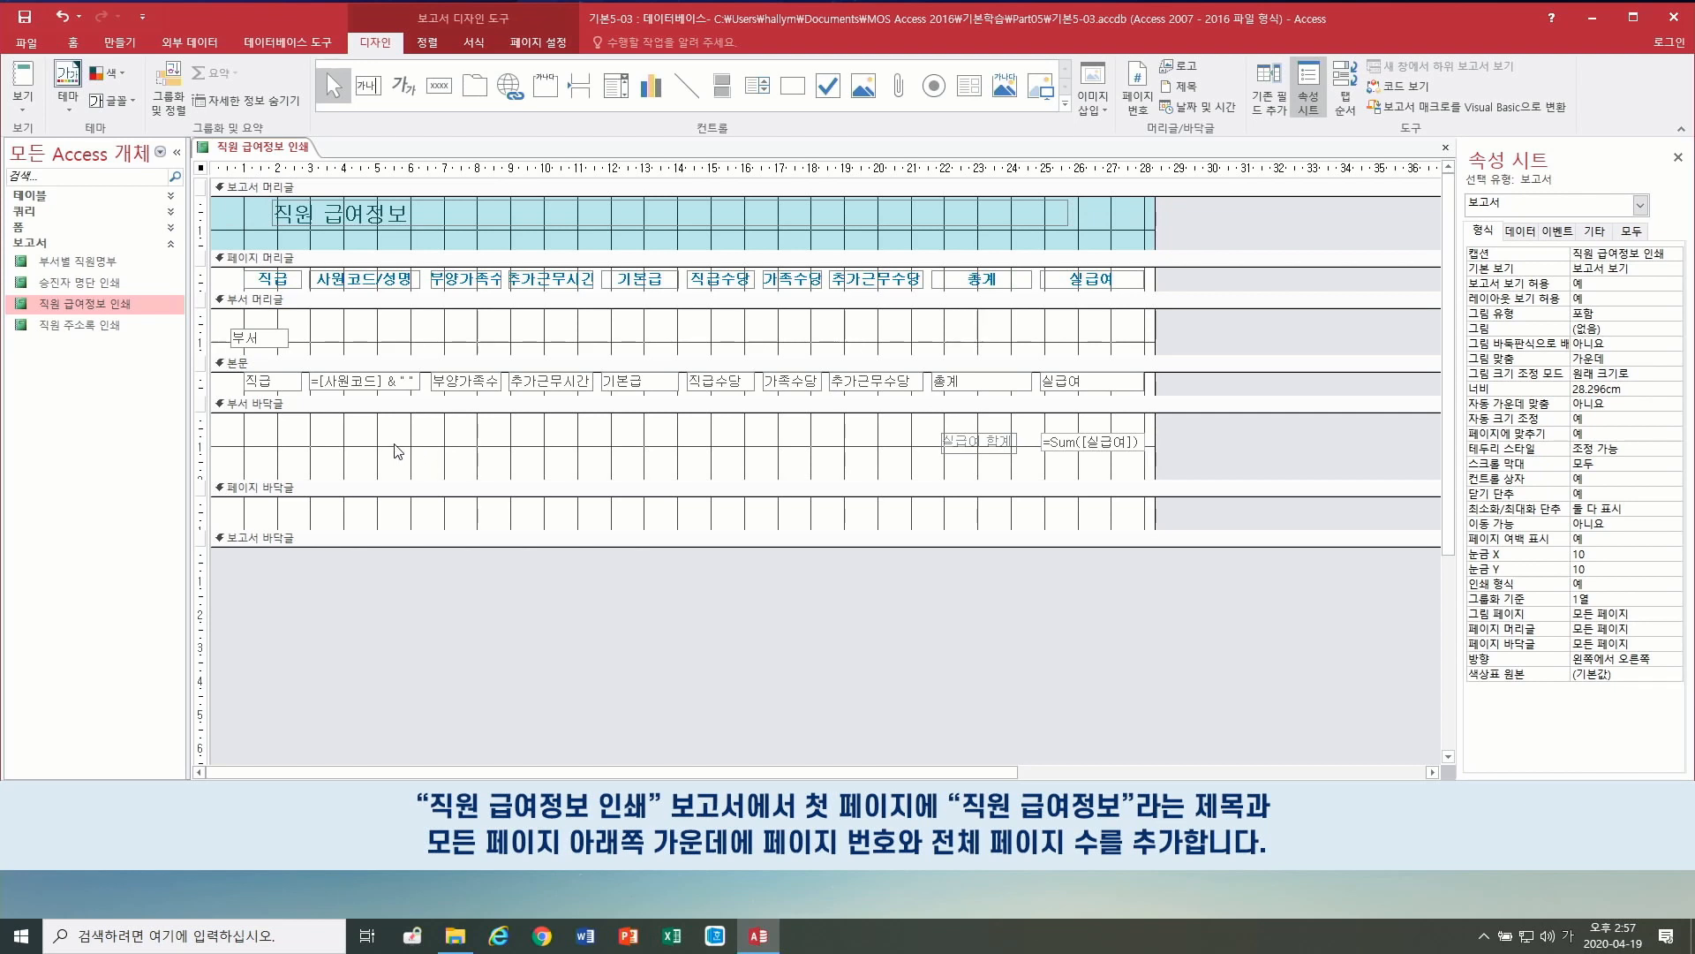
Step: Insert centered page numbers in N/M 페이지 format in the page footer and close the 직원 급여정보 인쇄 report
{"action": "left_click", "coordinate": [353, 523]}
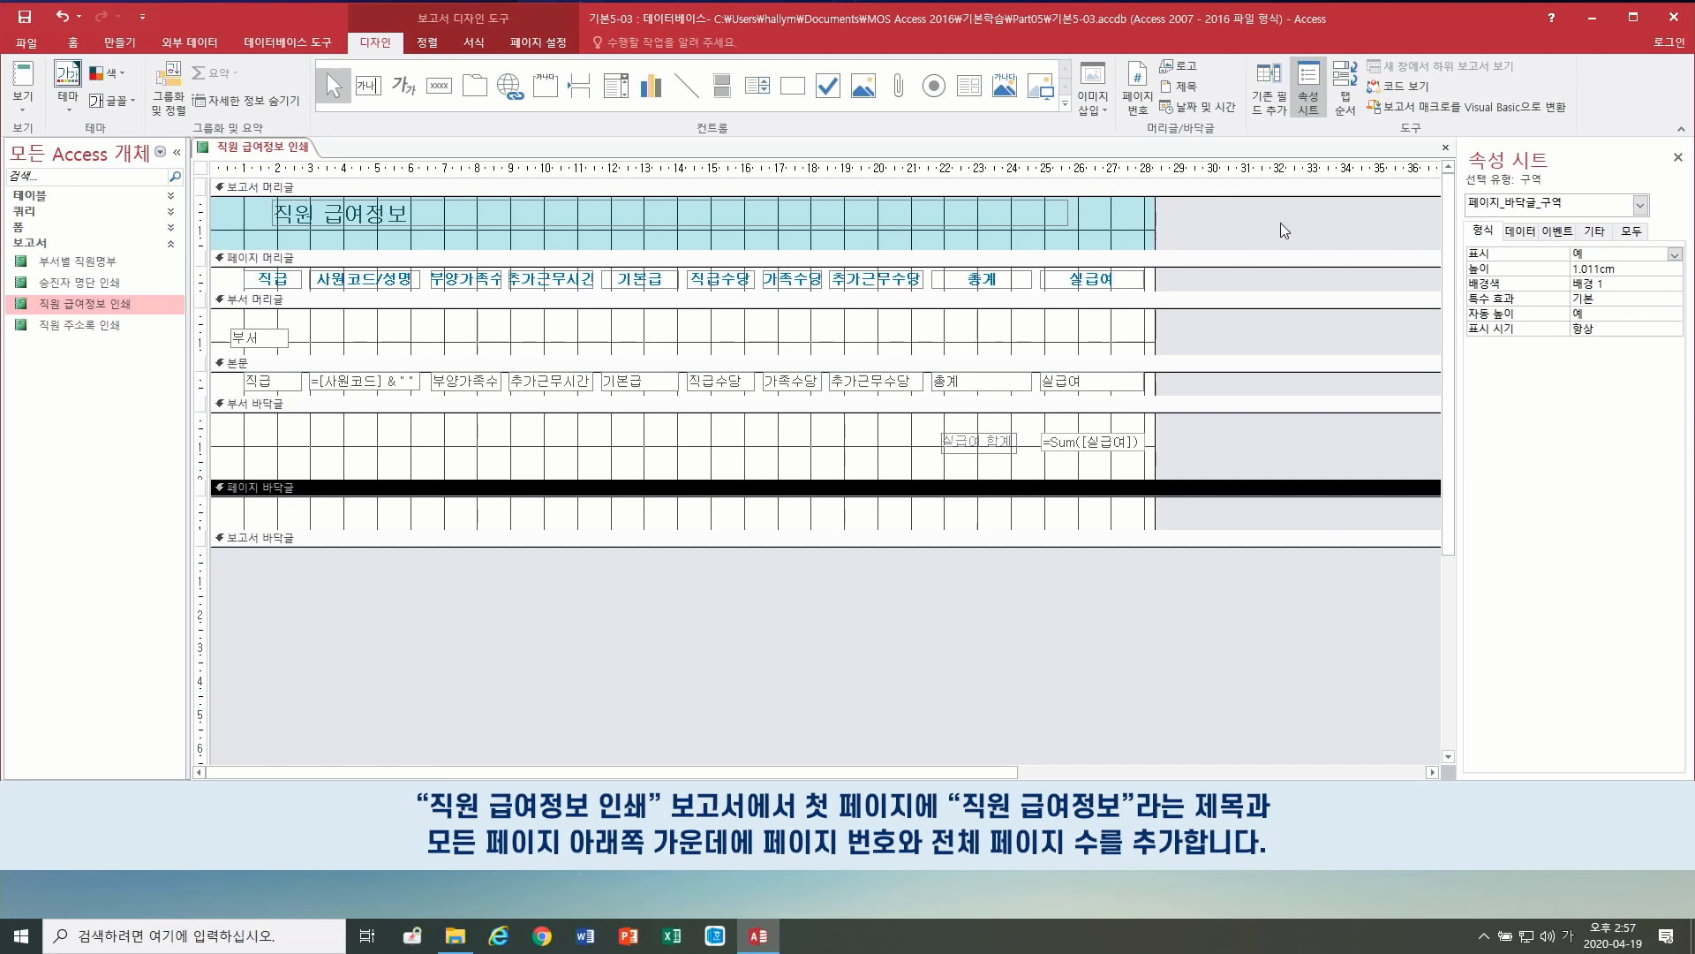
{"action": "left_click", "coordinate": [1139, 102]}
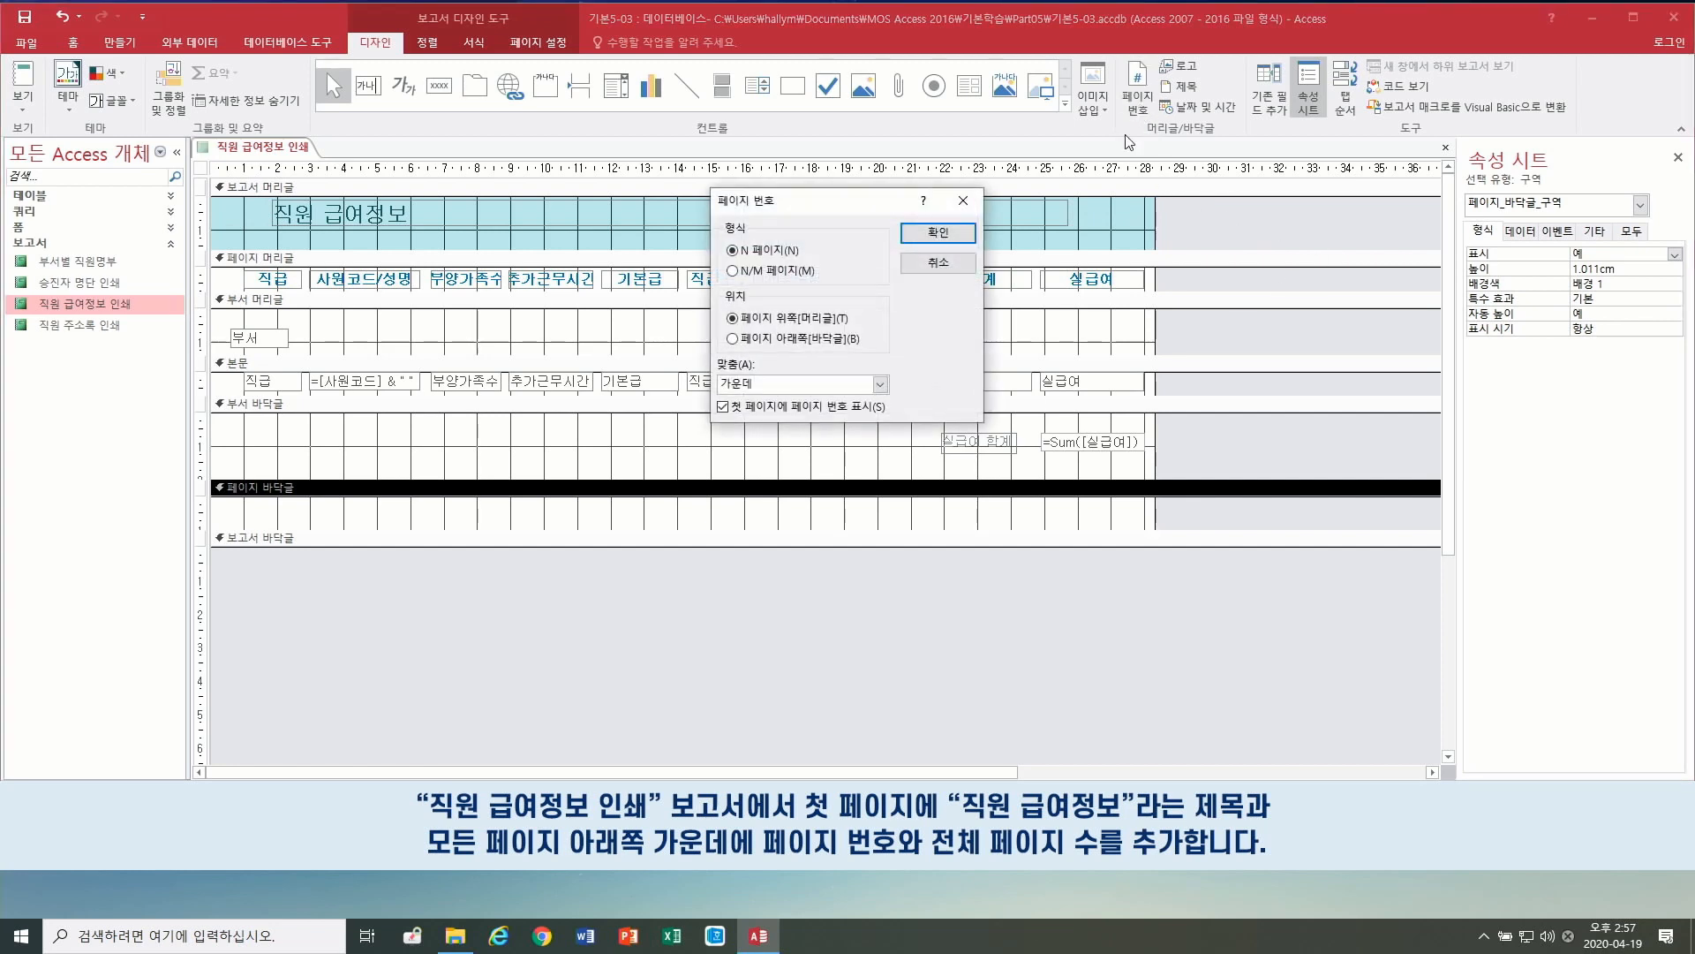
{"action": "left_click_drag", "start_coordinate": [832, 213], "coordinate": [799, 213]}
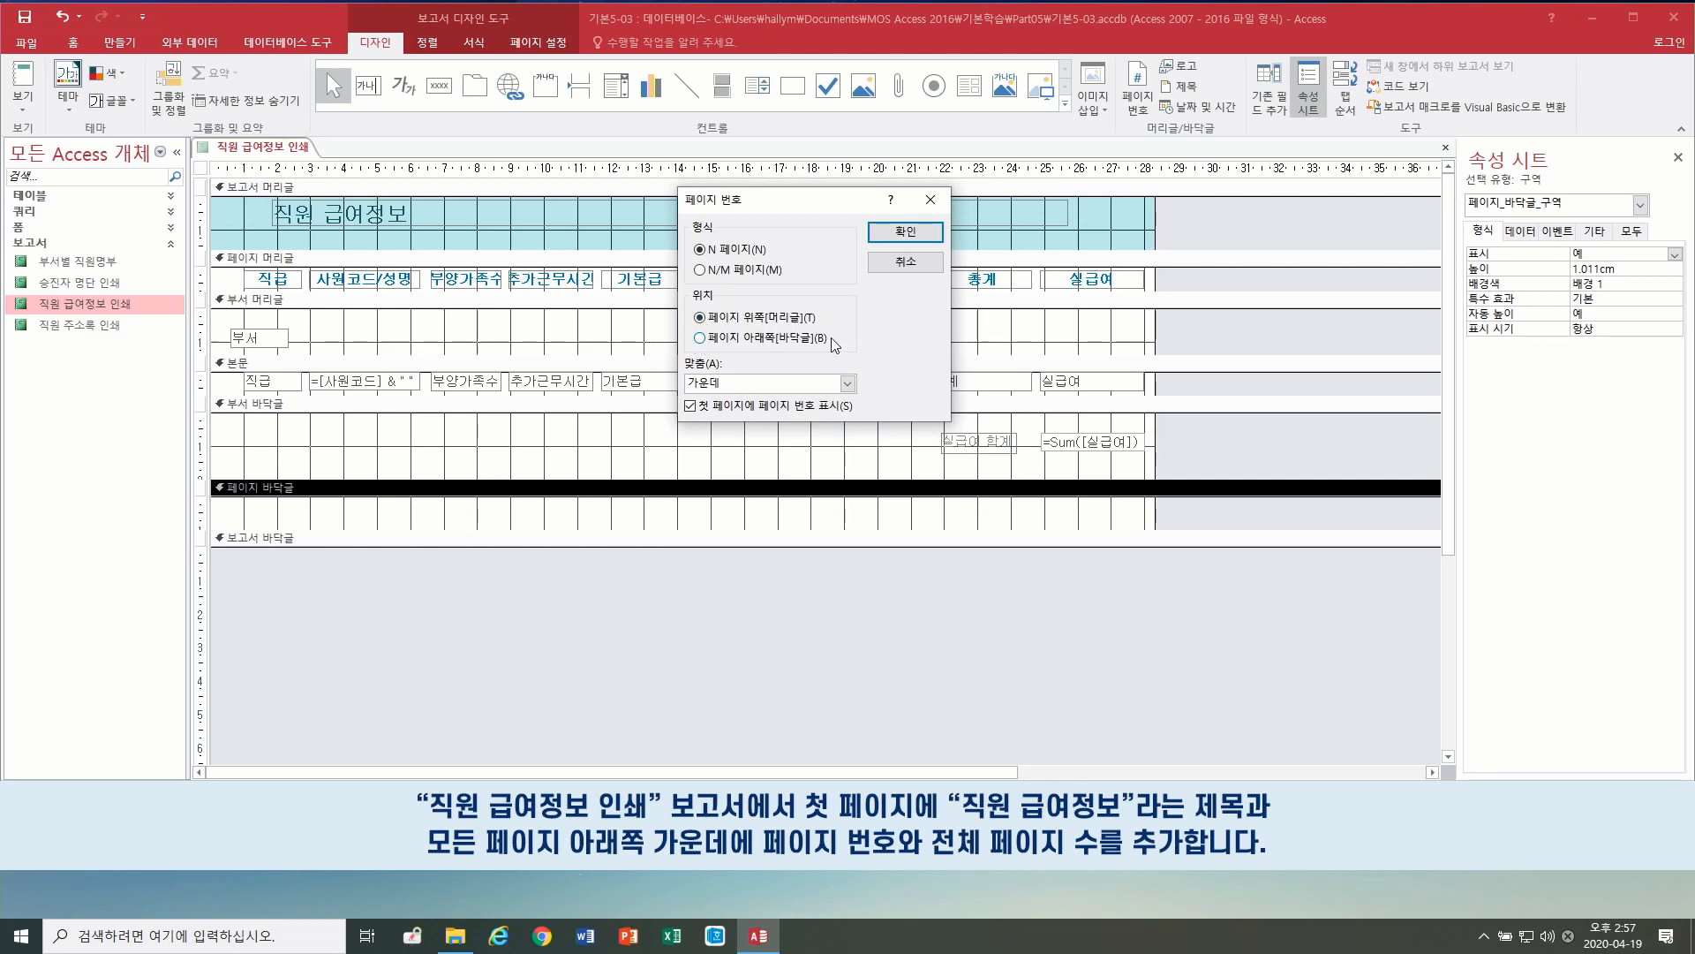
{"action": "left_click", "coordinate": [701, 338]}
{"action": "left_click", "coordinate": [700, 271]}
{"action": "left_click", "coordinate": [914, 234]}
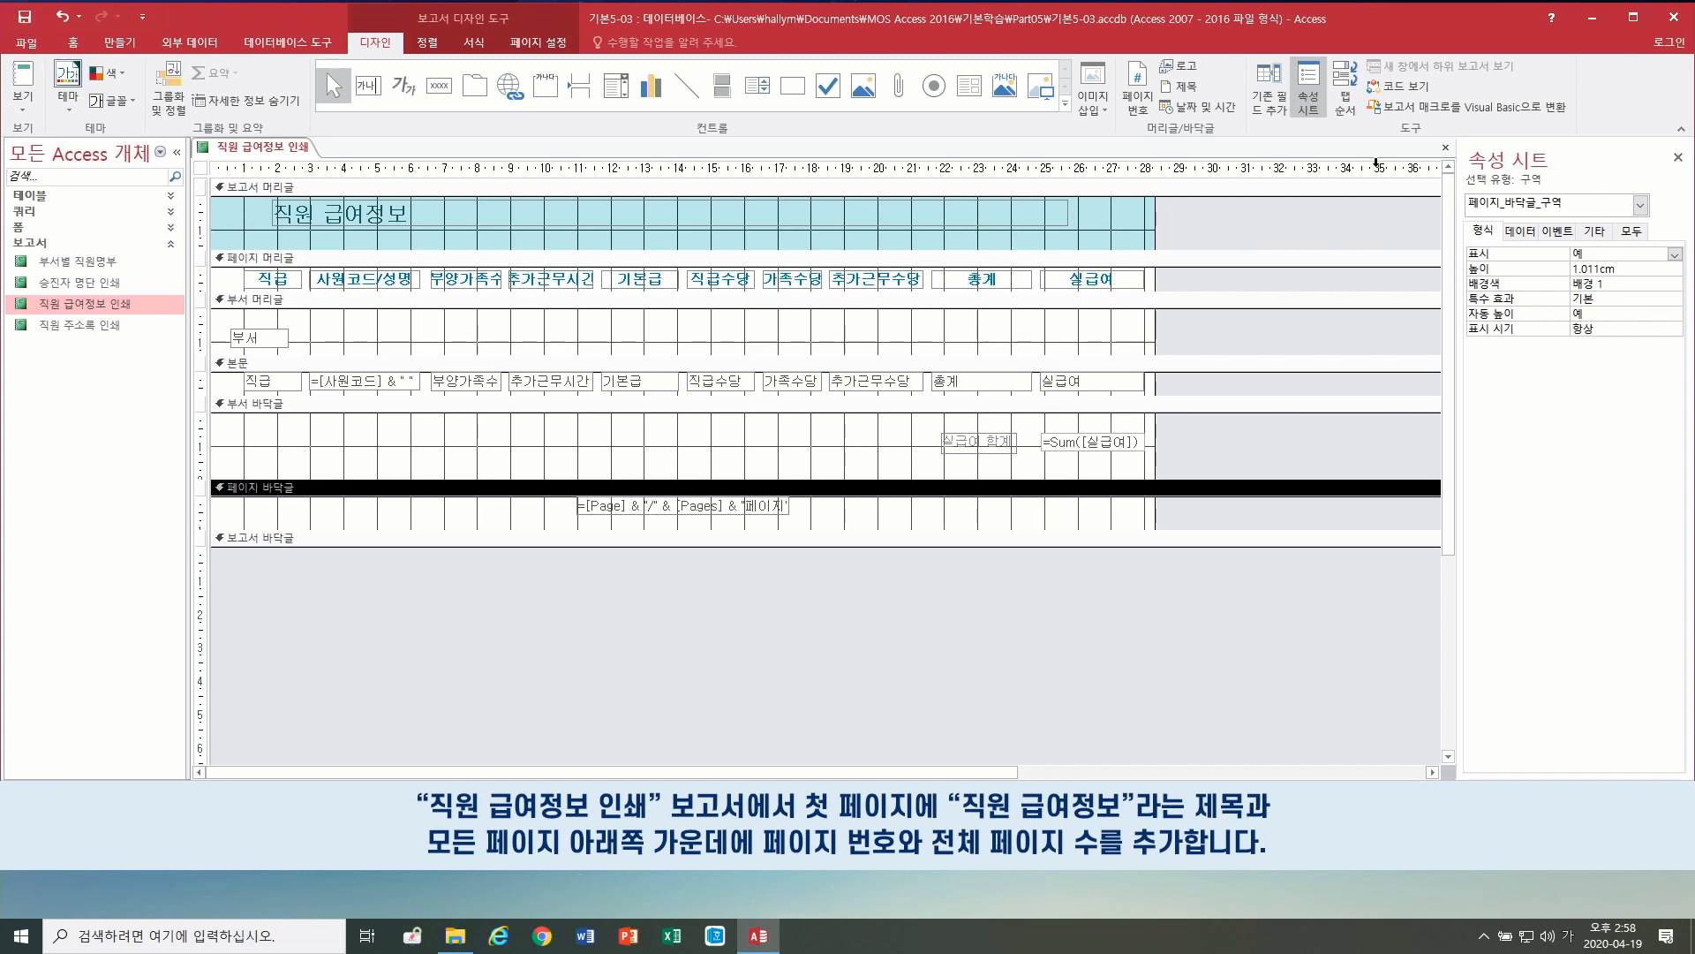
{"action": "left_click", "coordinate": [1443, 149]}
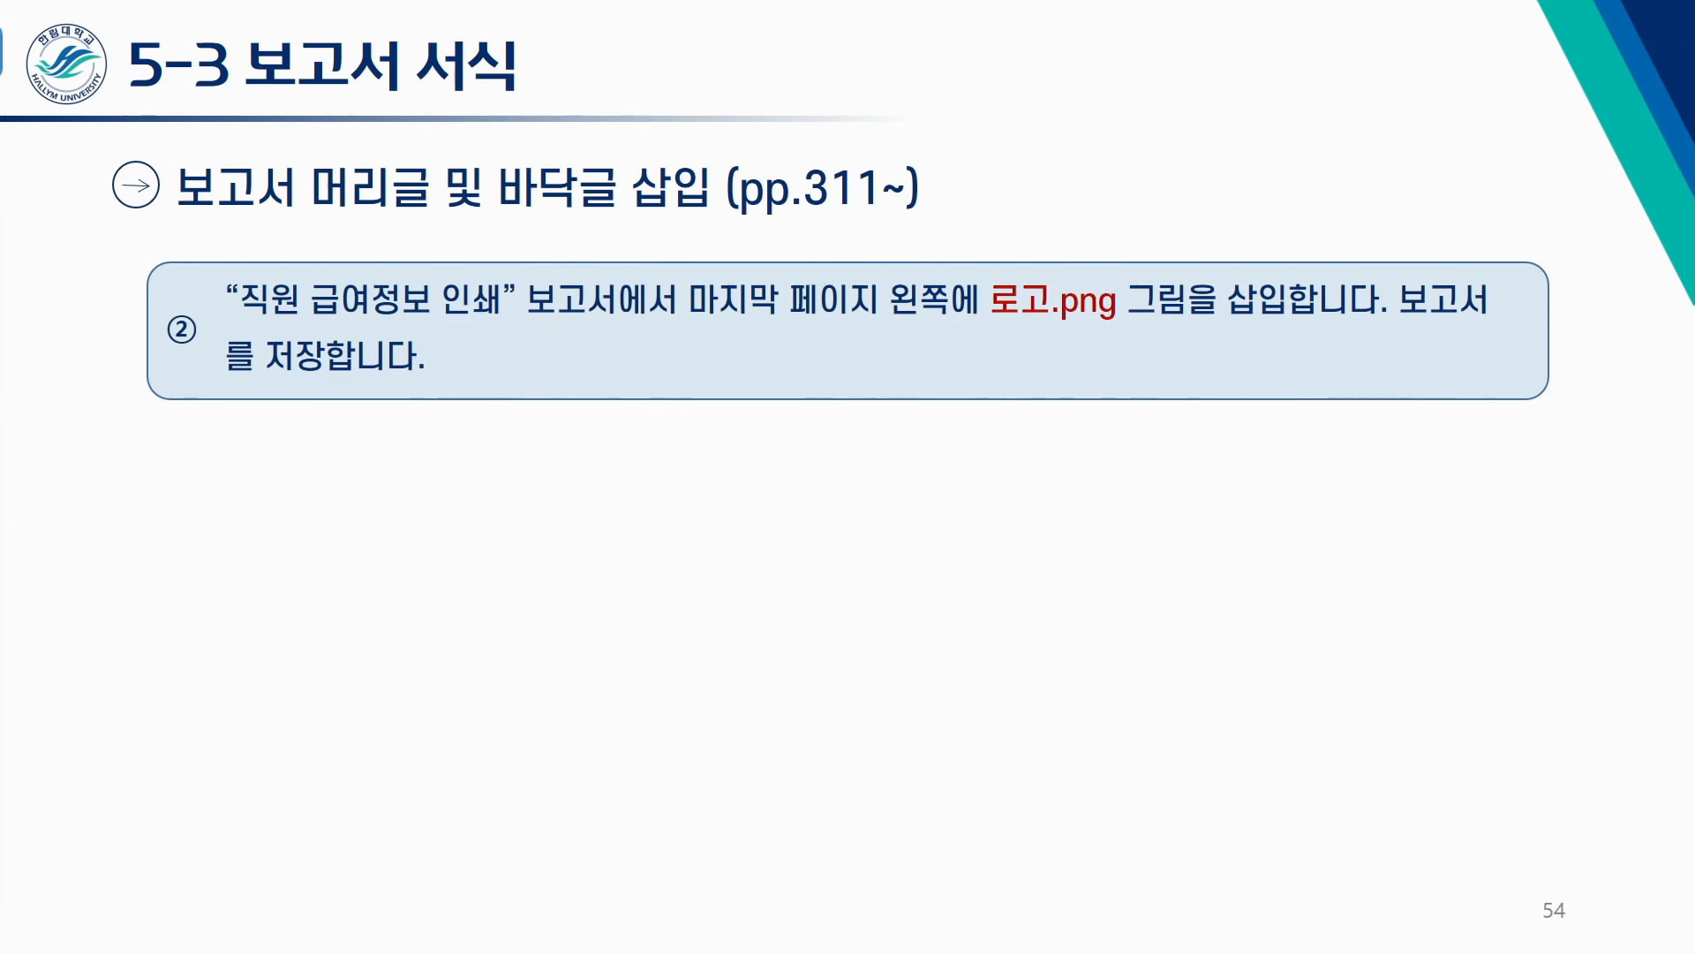
{"action": "left_click_drag", "start_coordinate": [682, 333], "coordinate": [951, 312]}
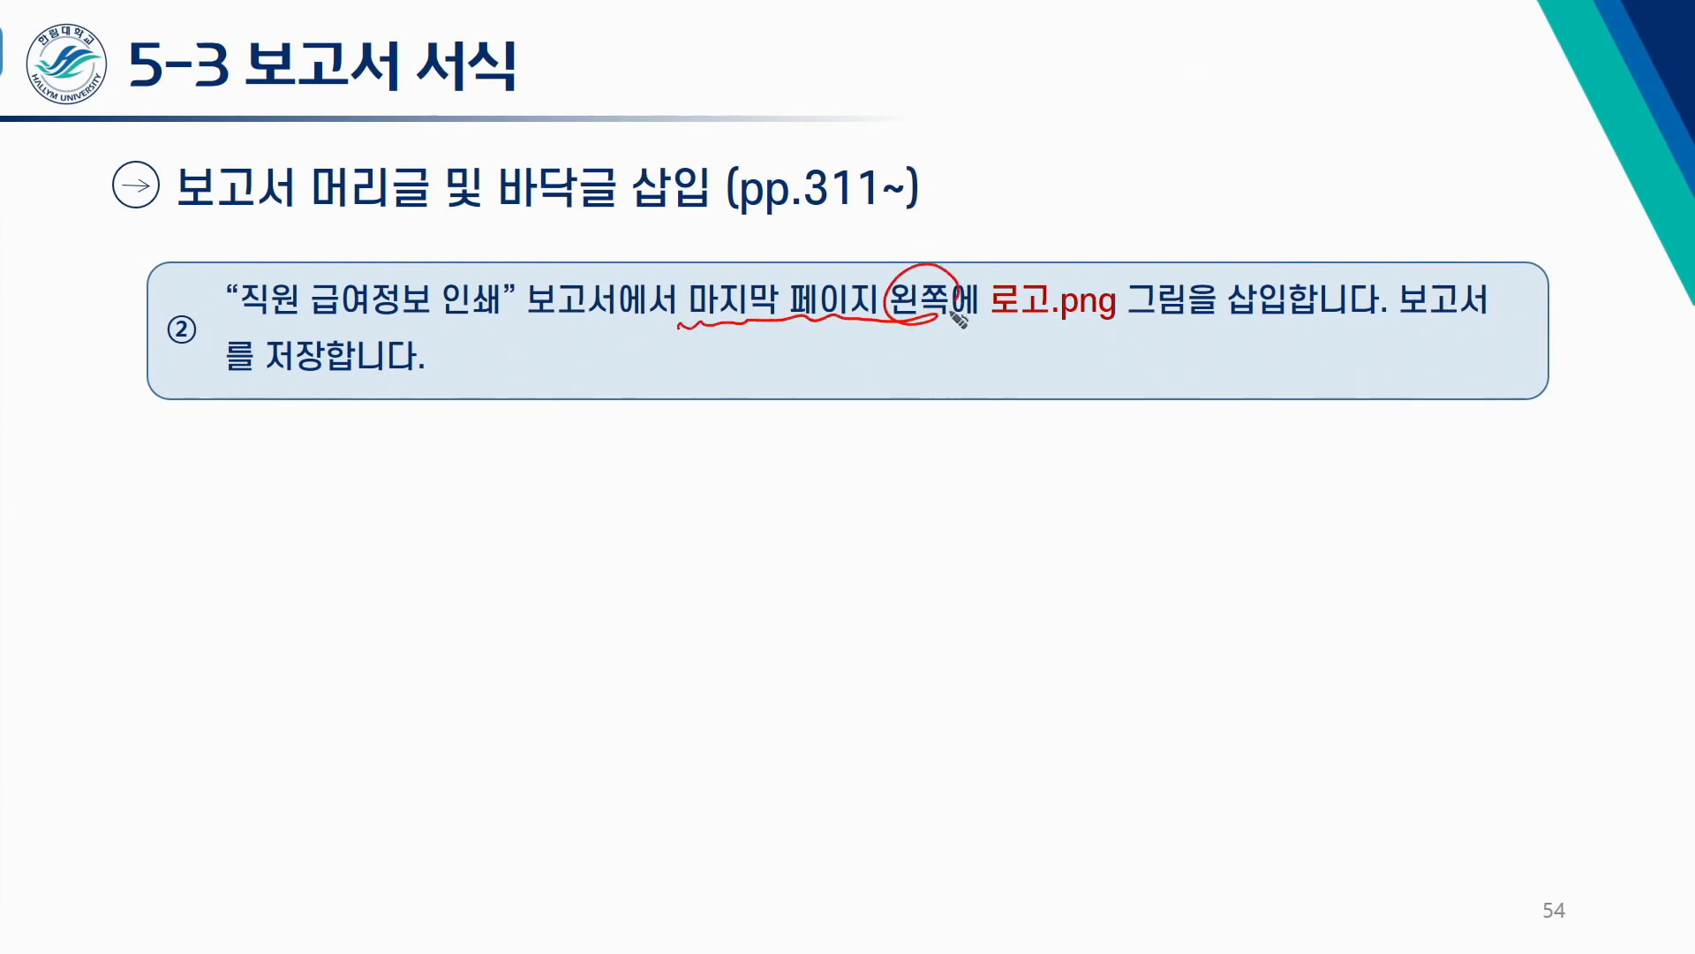
{"action": "left_click_drag", "start_coordinate": [734, 364], "coordinate": [904, 369]}
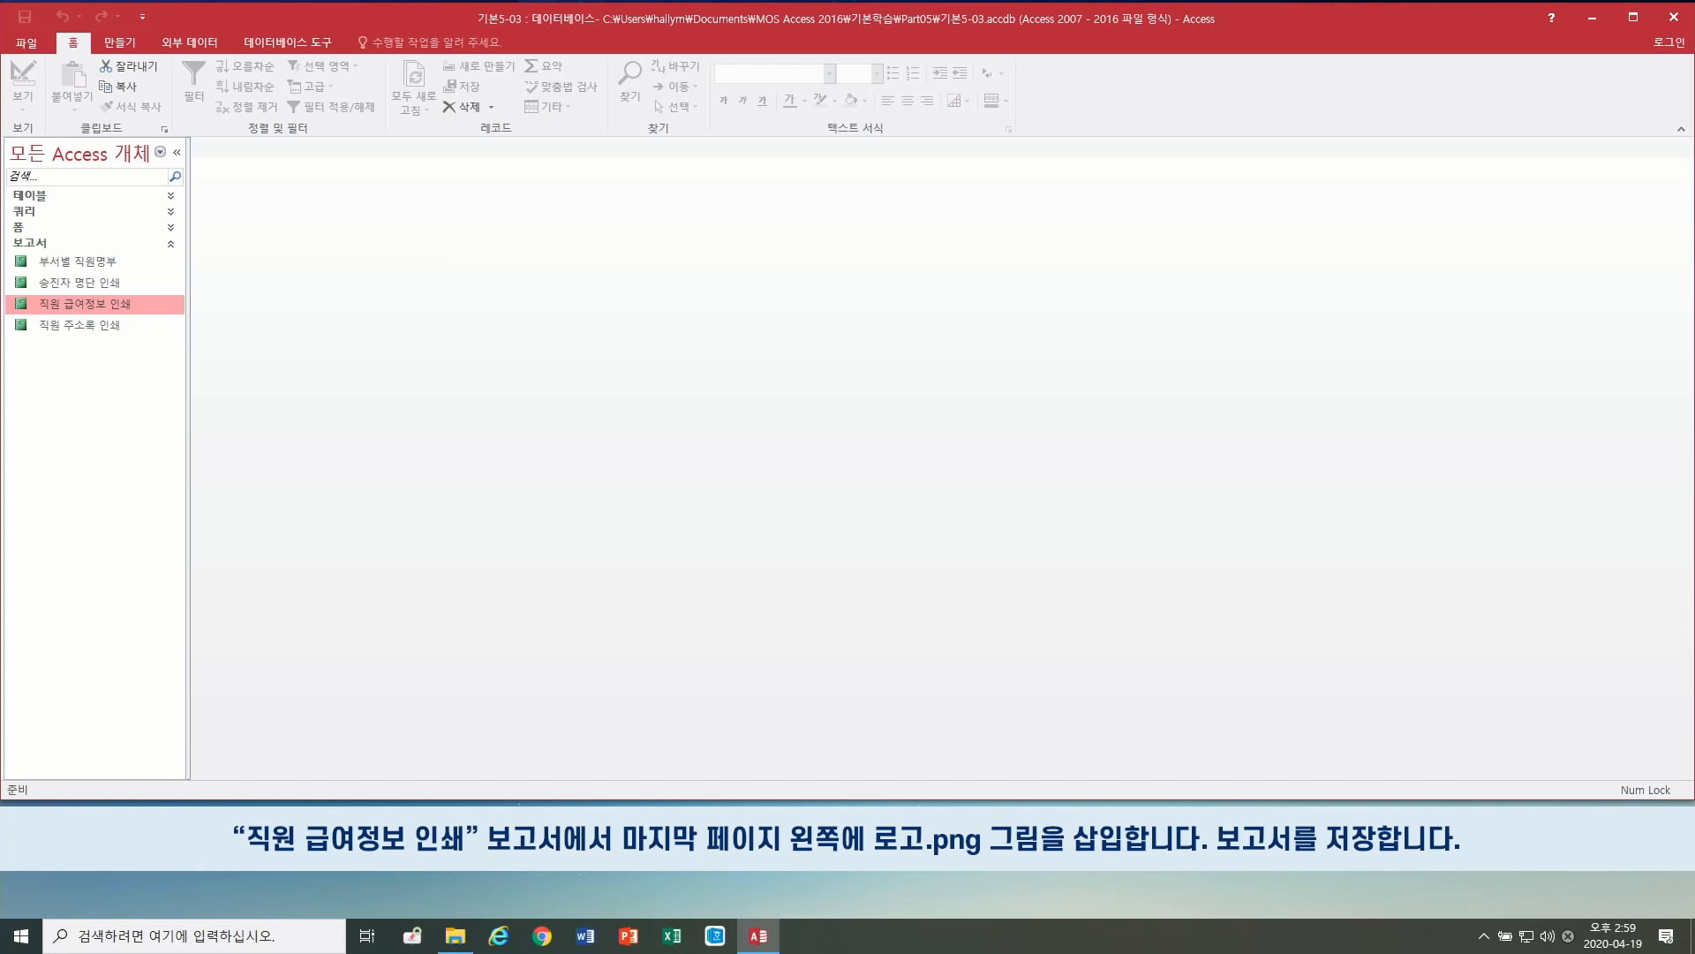
Step: Open the 직원 급여정보 인쇄 report in Design View and expand its 보고서 바닥글 section to about 1.4 cm high
{"action": "right_click", "coordinate": [98, 304]}
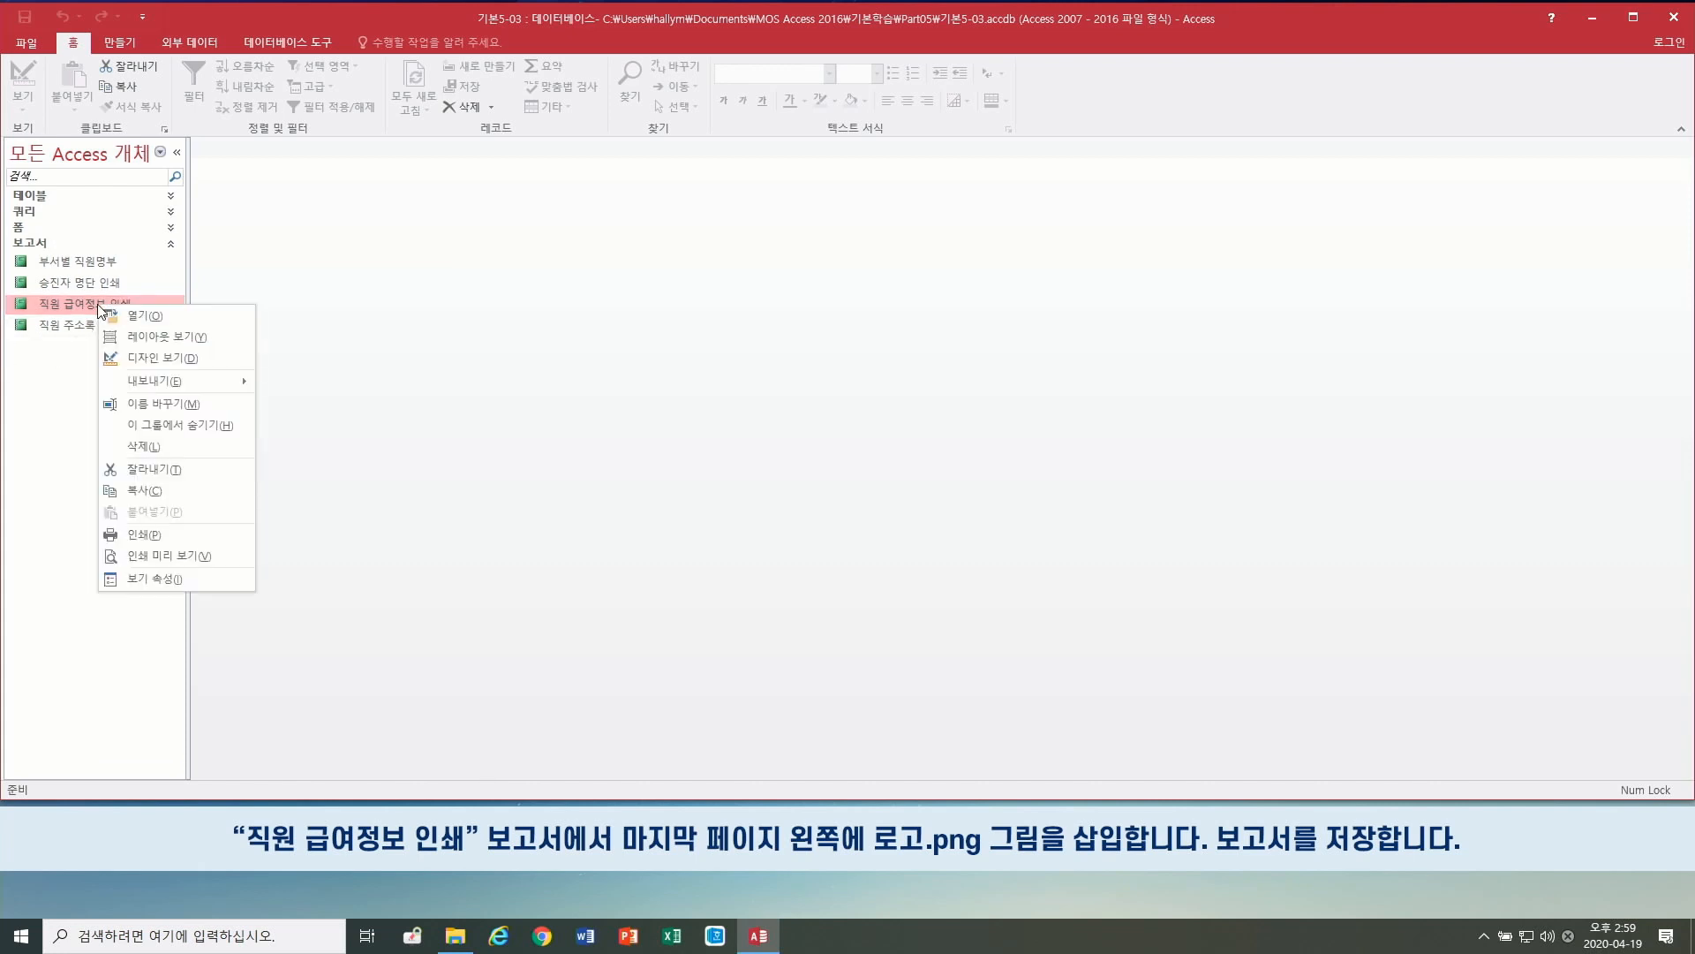
{"action": "left_click", "coordinate": [145, 357]}
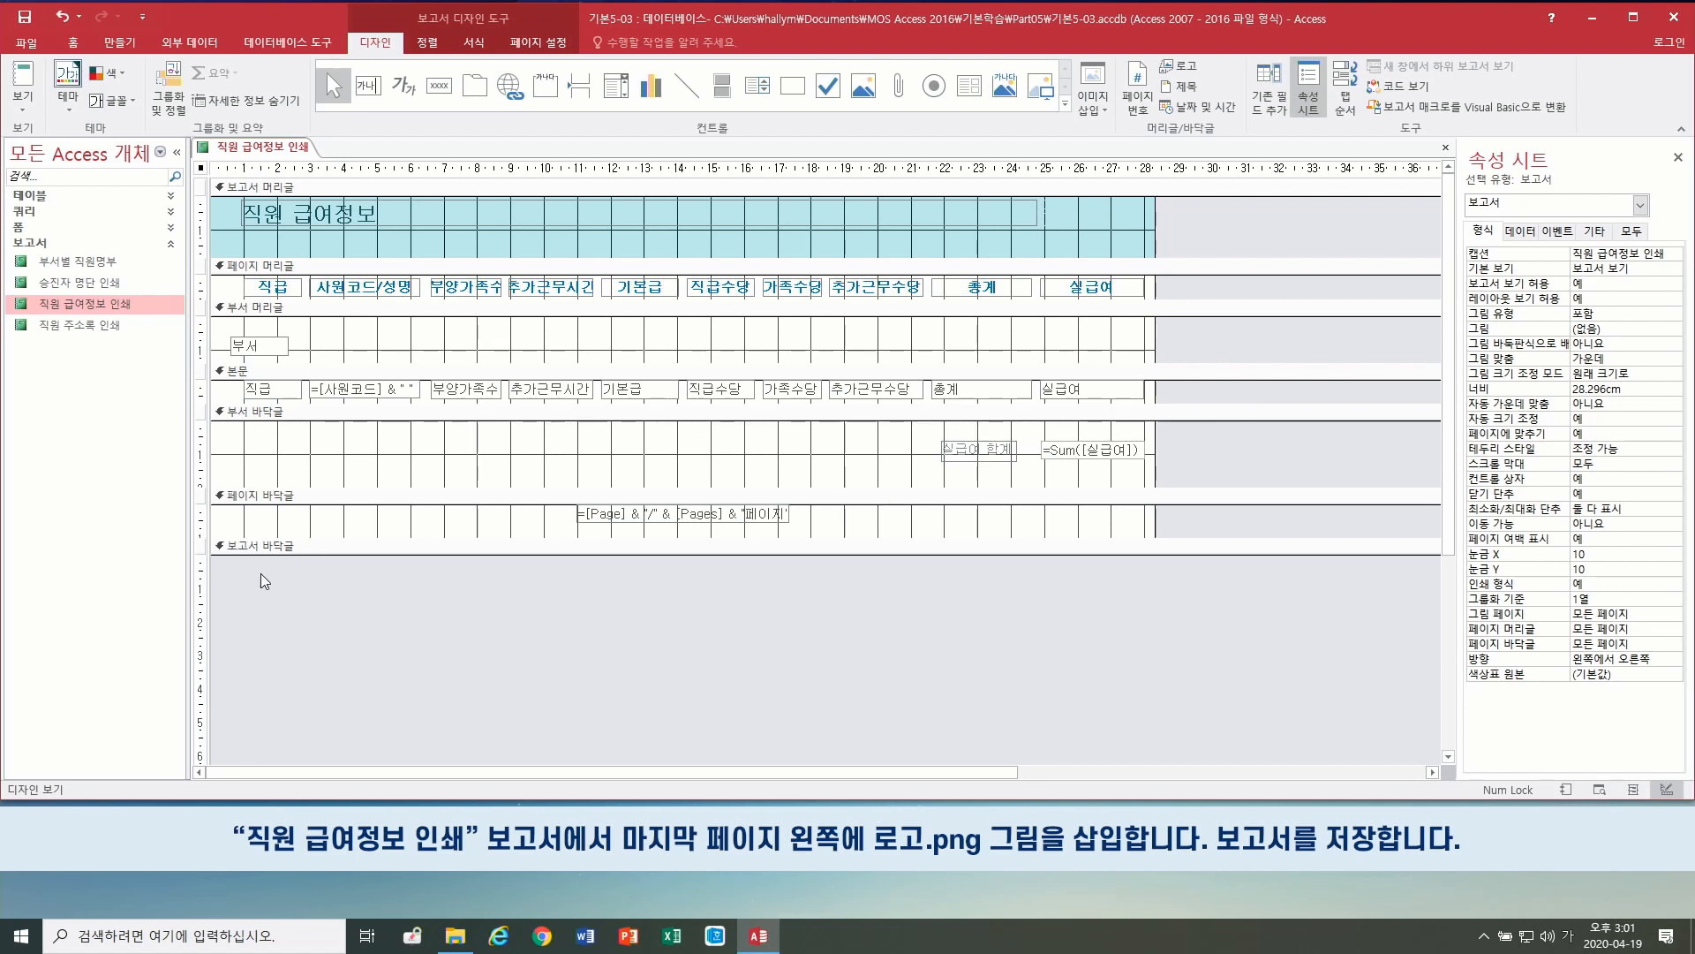
{"action": "left_click", "coordinate": [306, 548]}
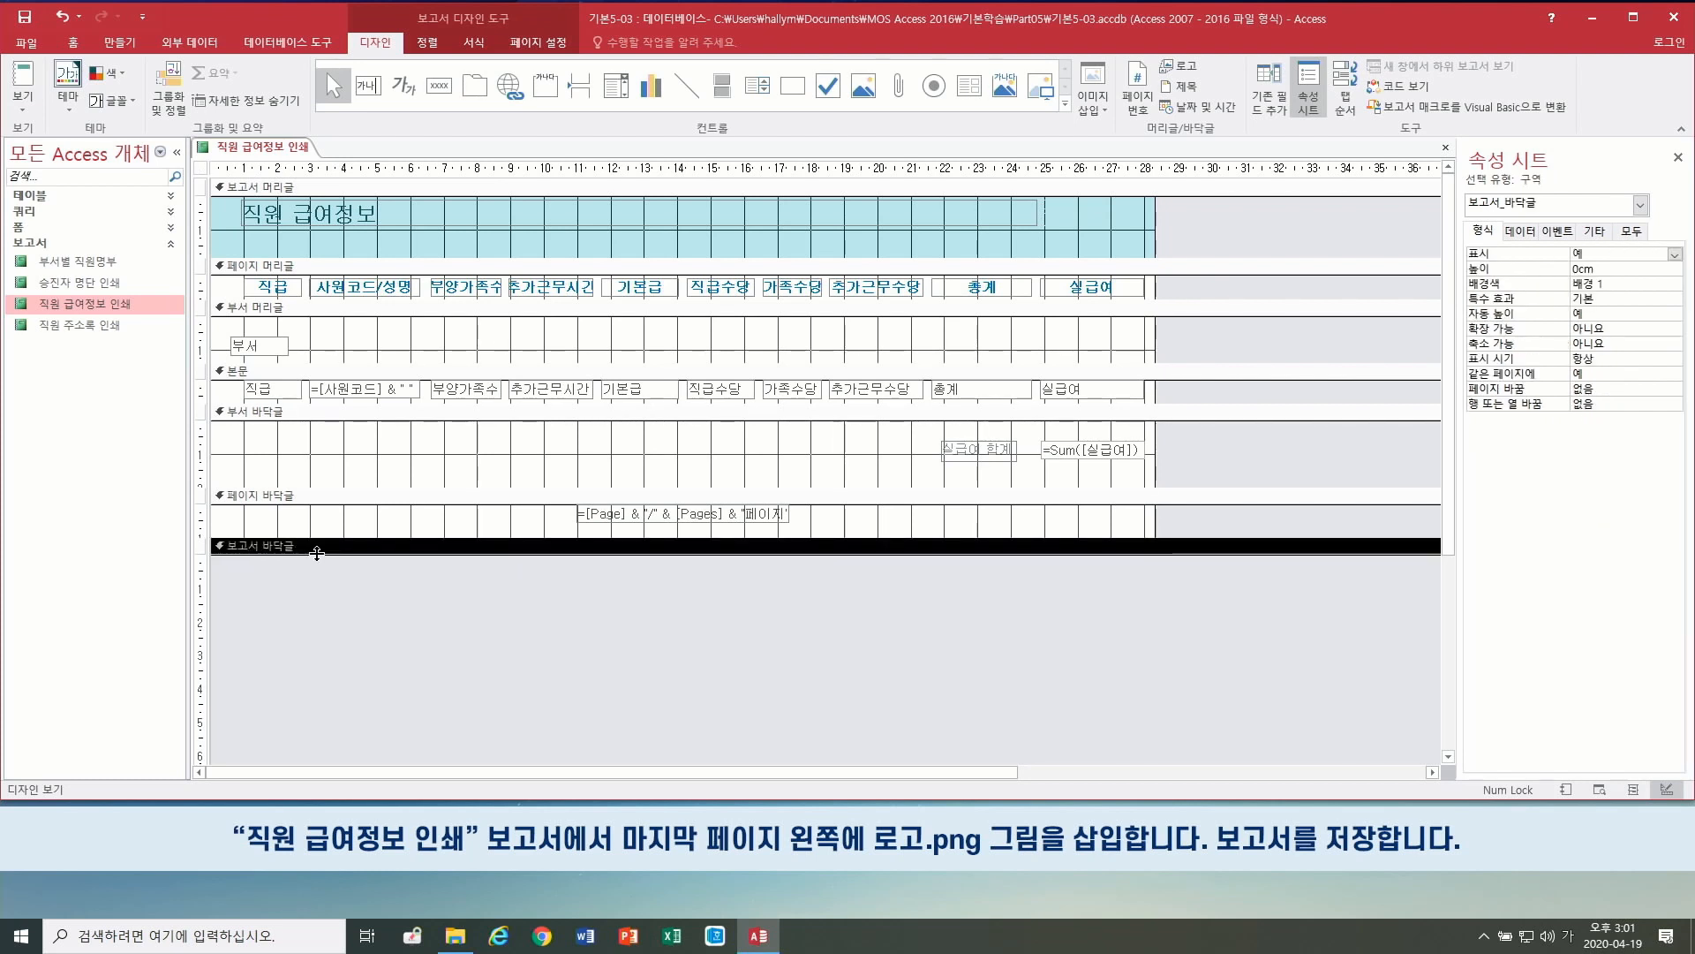
{"action": "left_click_drag", "start_coordinate": [317, 554], "coordinate": [317, 600]}
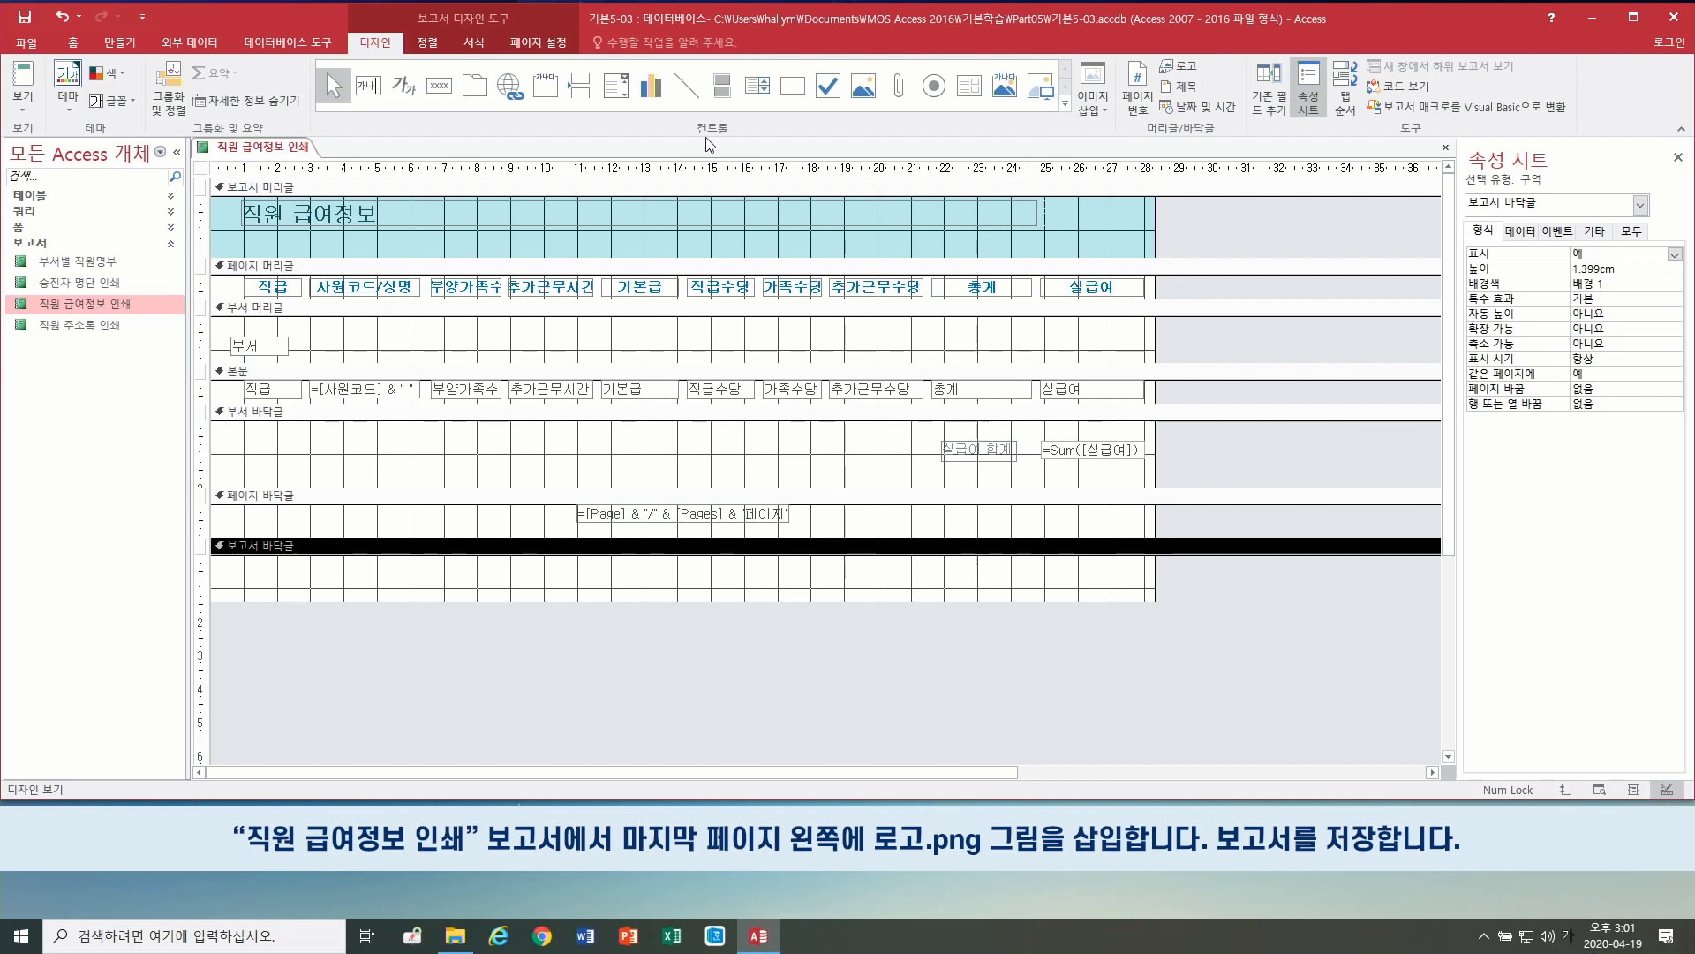
Step: Insert the 로고 image at the left of the 보고서 바닥글 section, about 5.4 cm wide and 0.9 cm high, and save the report
{"action": "left_click", "coordinate": [1098, 104]}
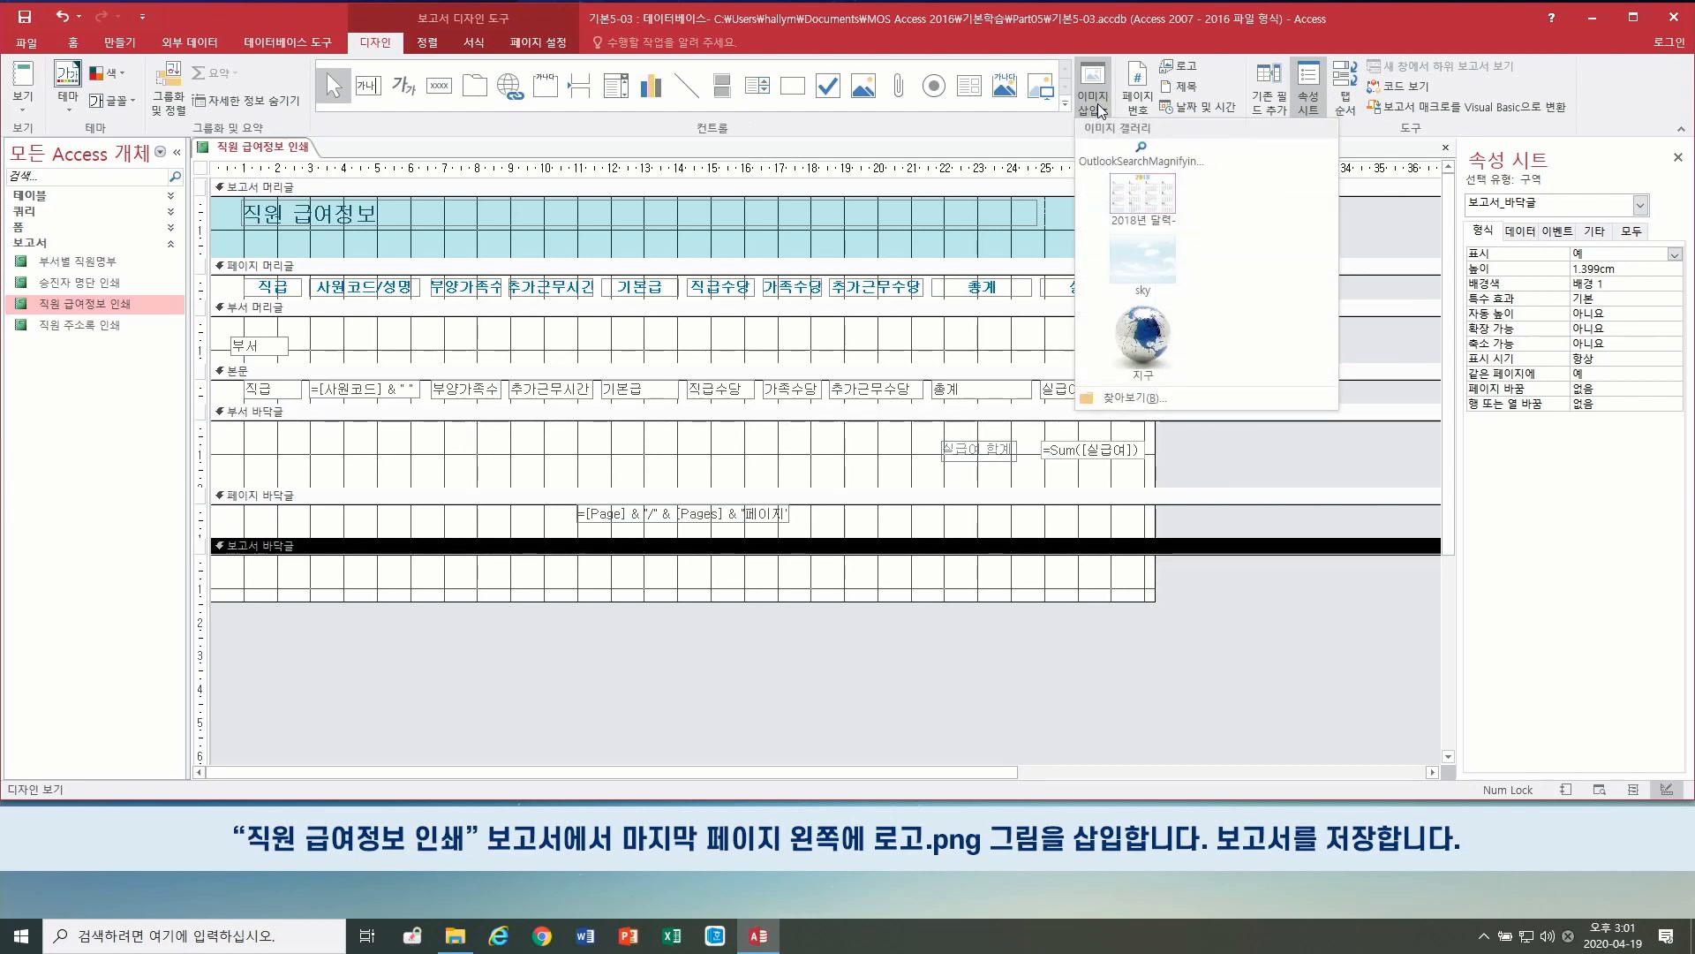
{"action": "left_click", "coordinate": [1114, 397]}
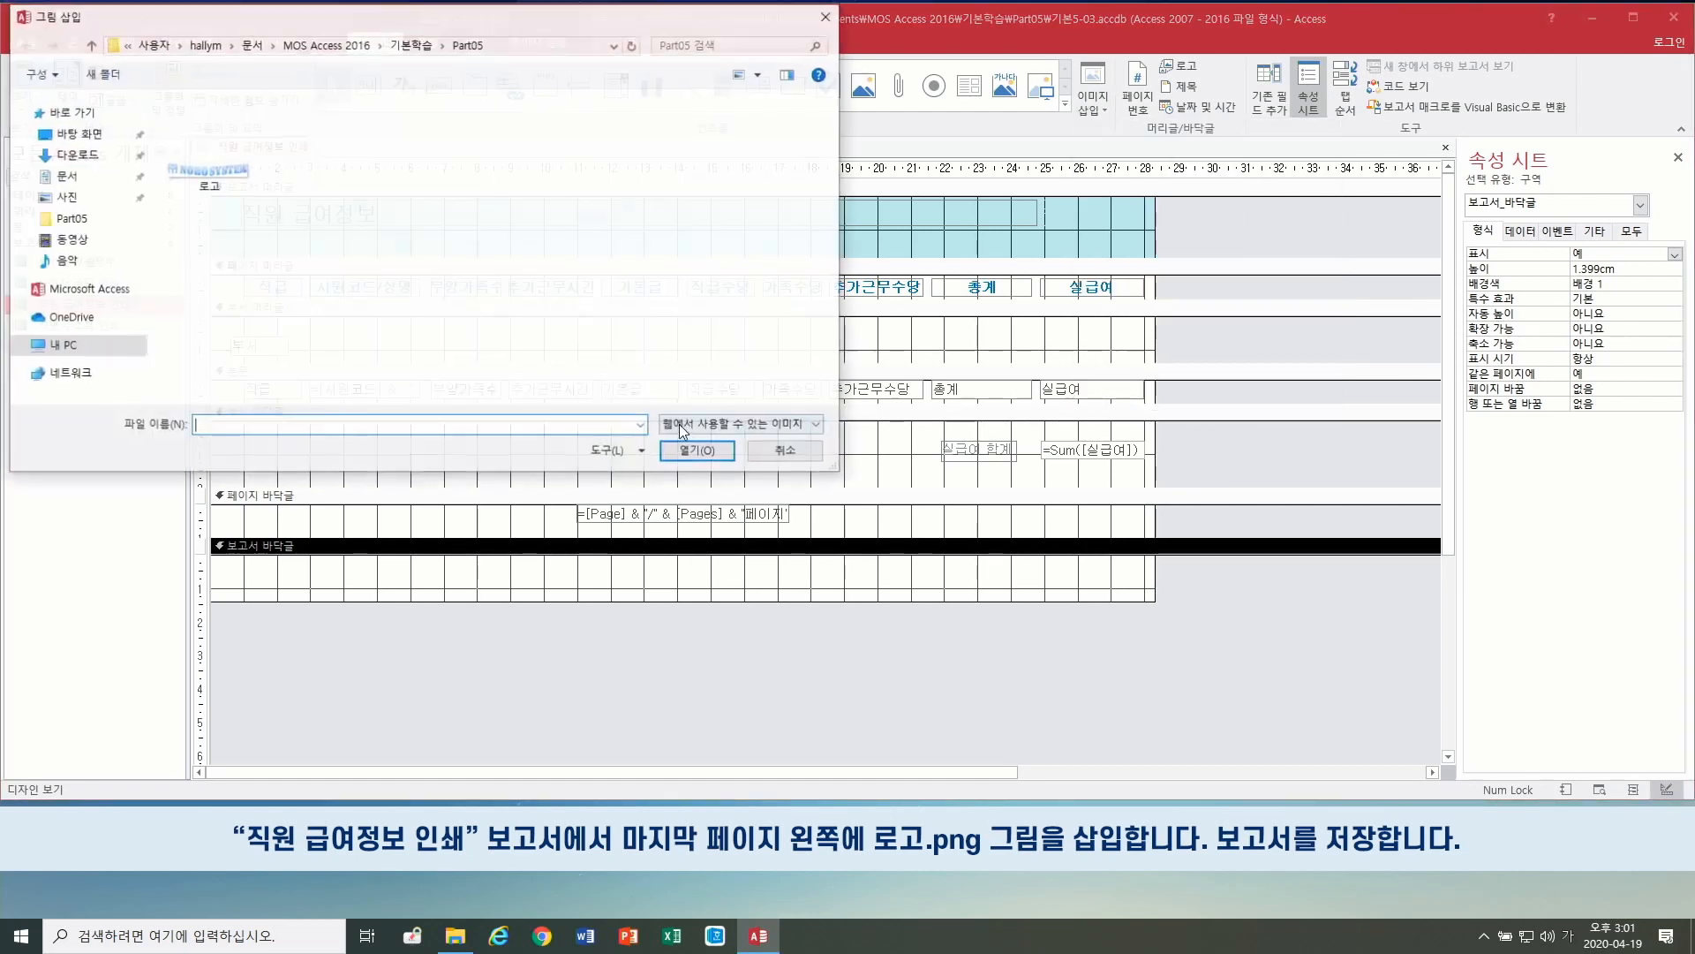
{"action": "left_click", "coordinate": [199, 167]}
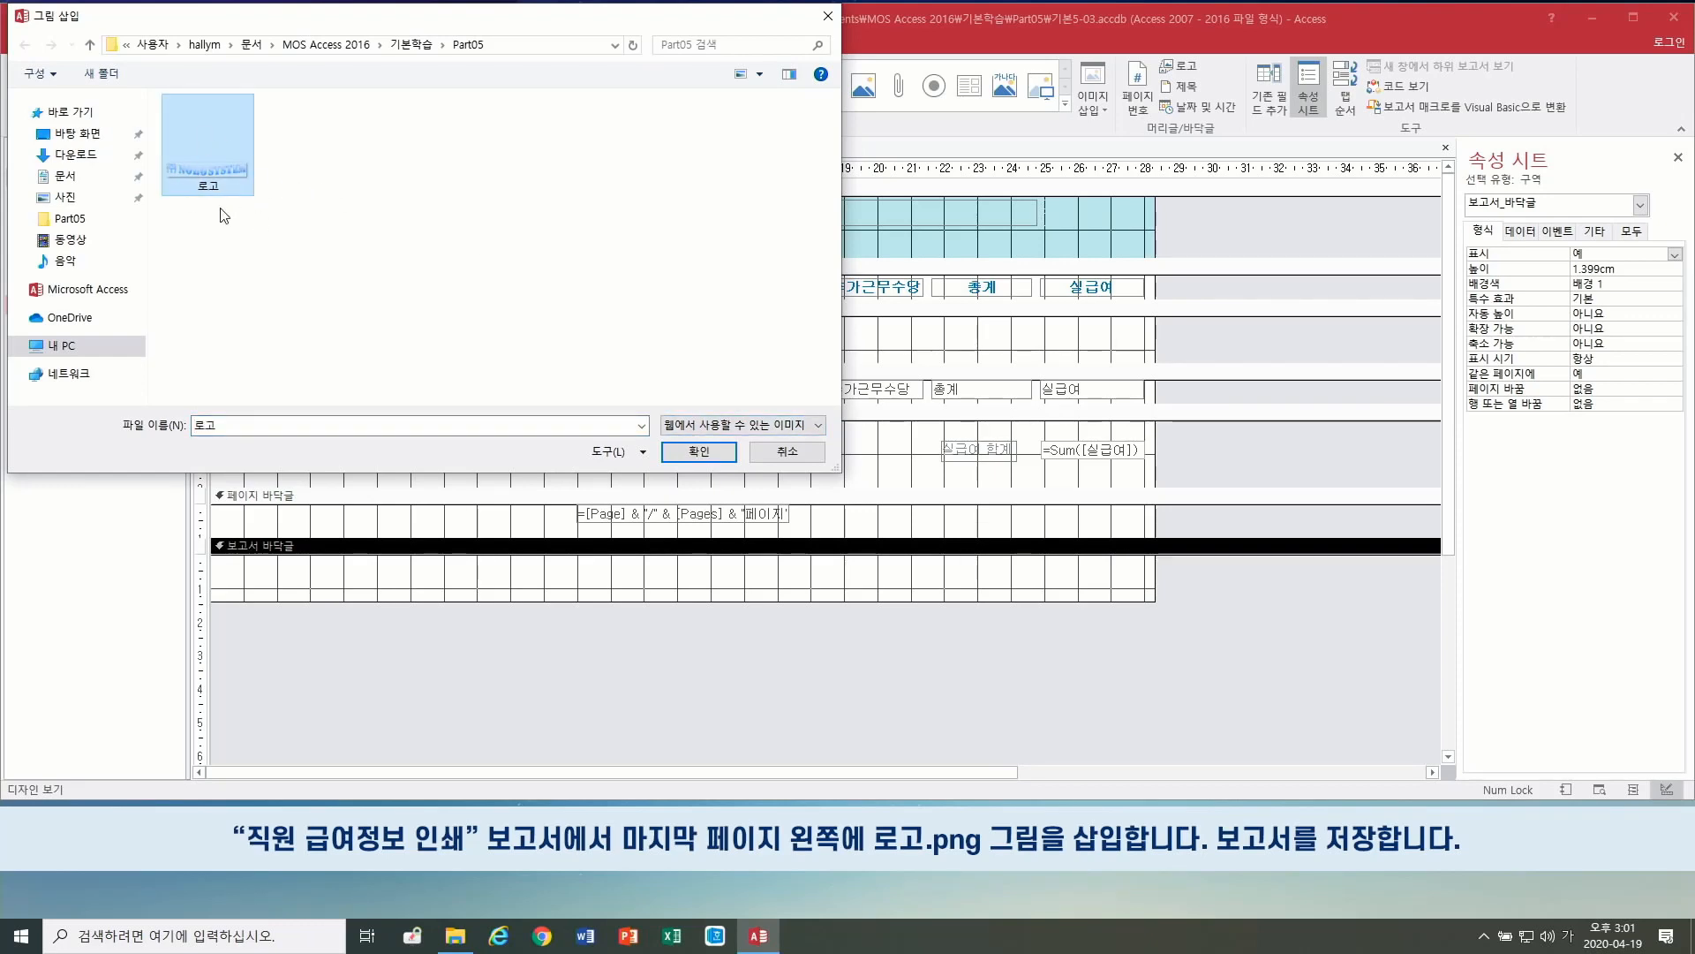
{"action": "left_click", "coordinate": [700, 452]}
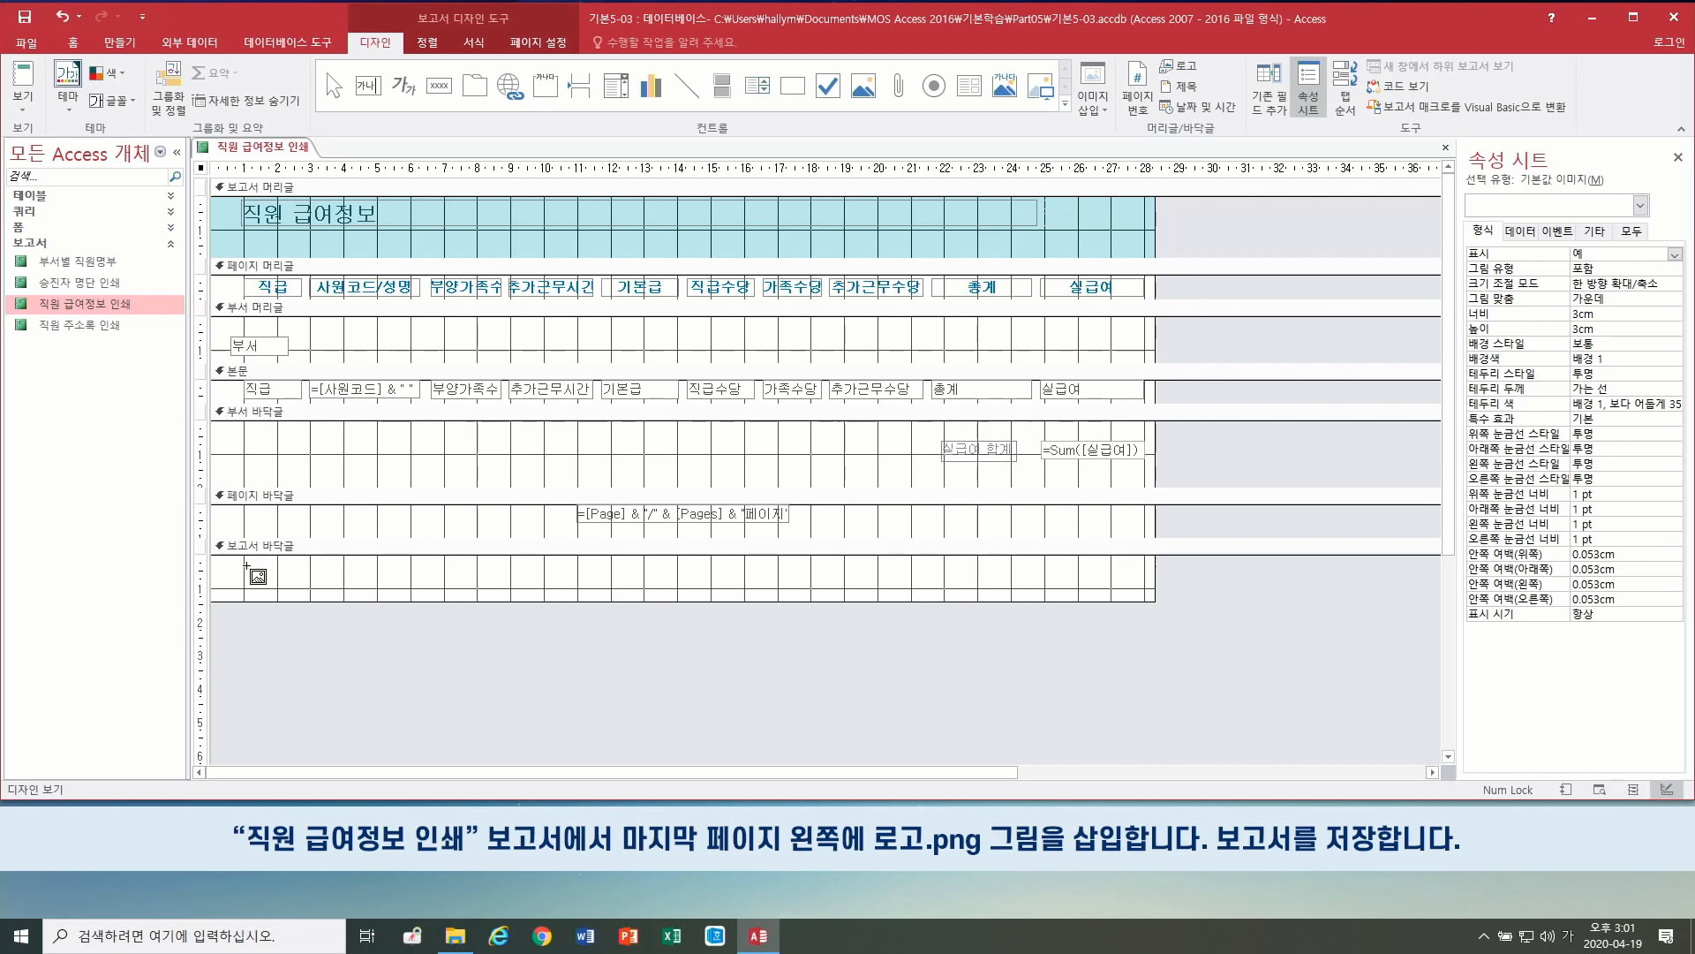
{"action": "left_click_drag", "start_coordinate": [247, 563], "coordinate": [425, 593]}
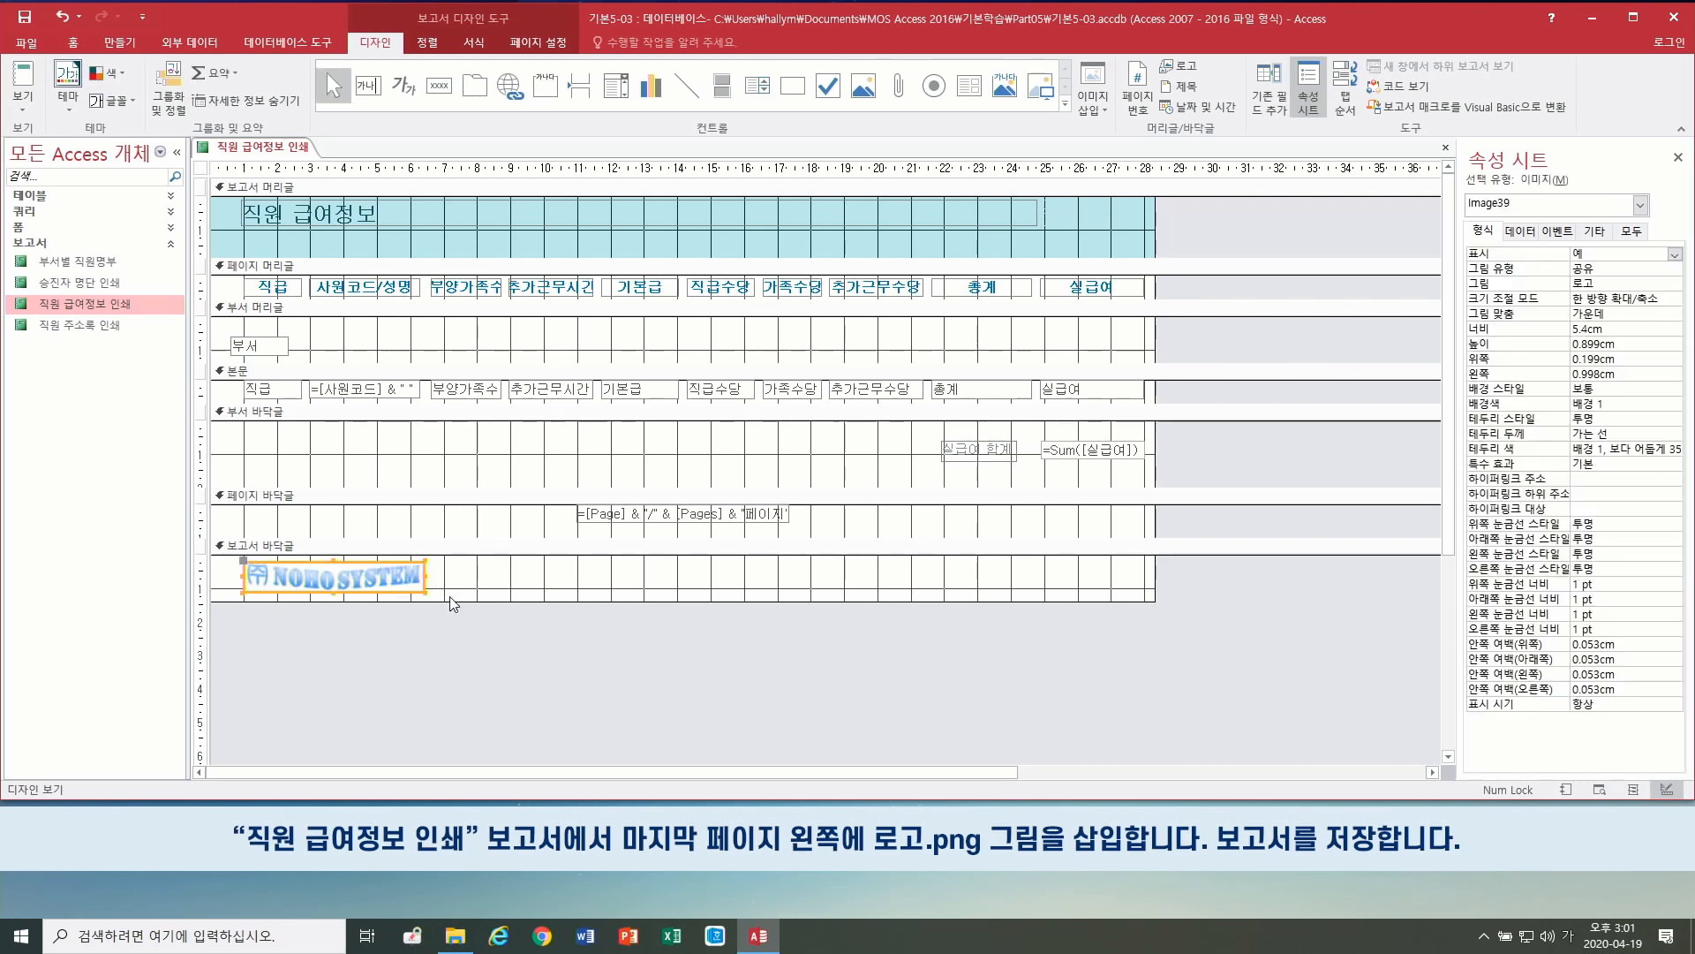
{"action": "left_click", "coordinate": [23, 18]}
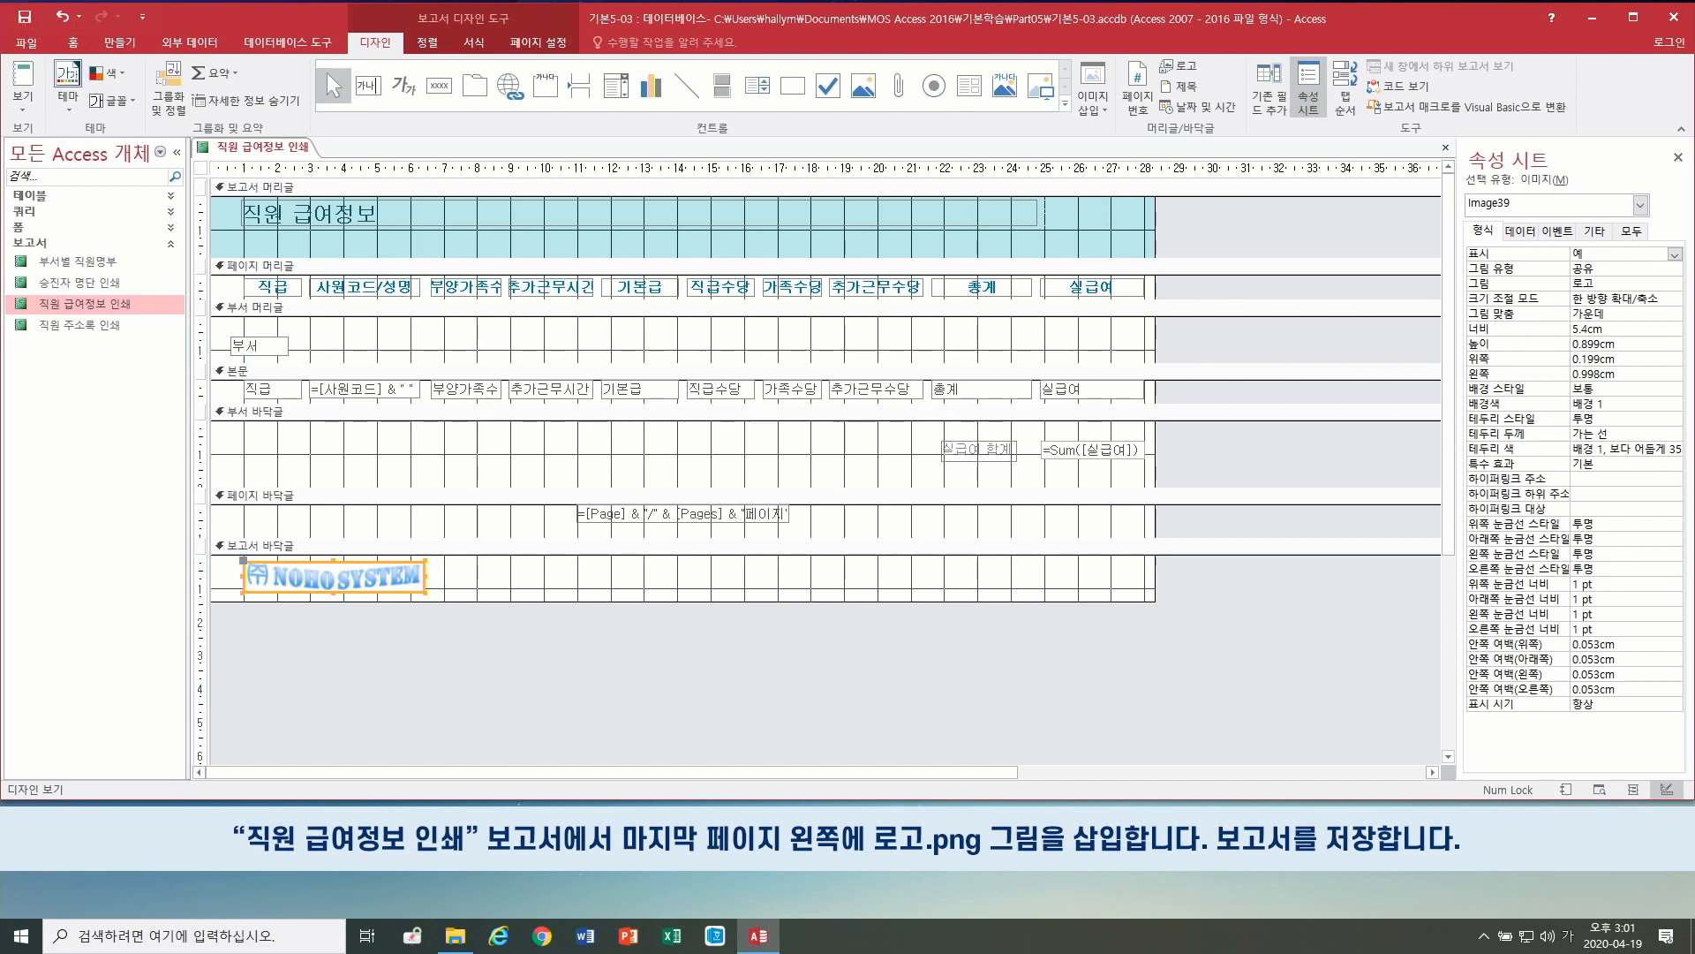